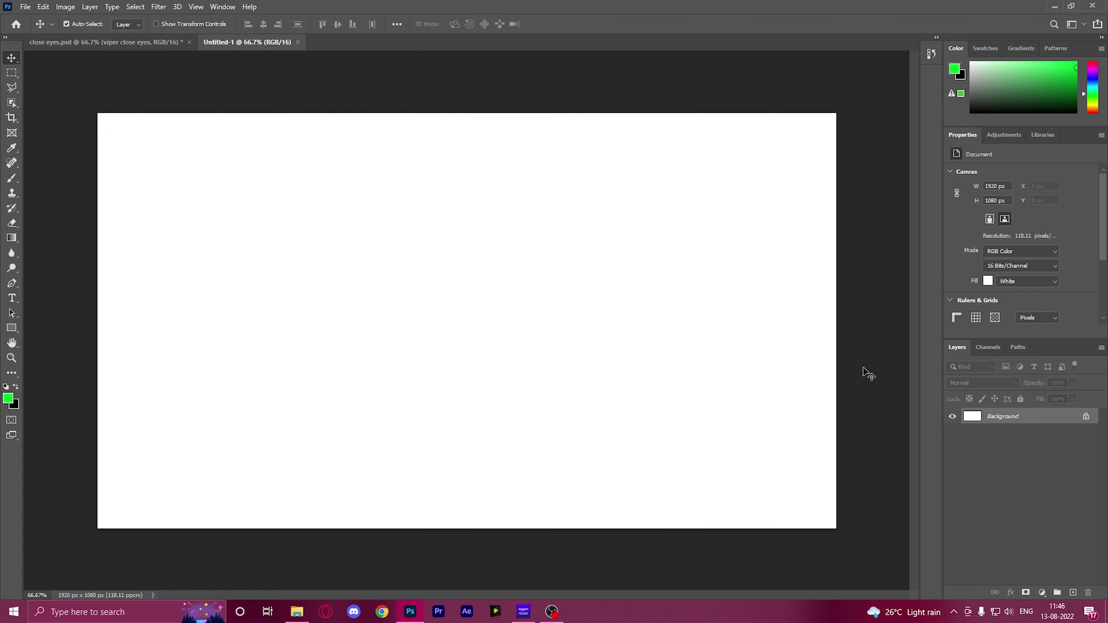
Place the Icebox_ConceptB_v2 image from the valorant stuff folder and scale it to about 25.3% so it covers the whole canvas
{"action": "left_click", "coordinate": [298, 616]}
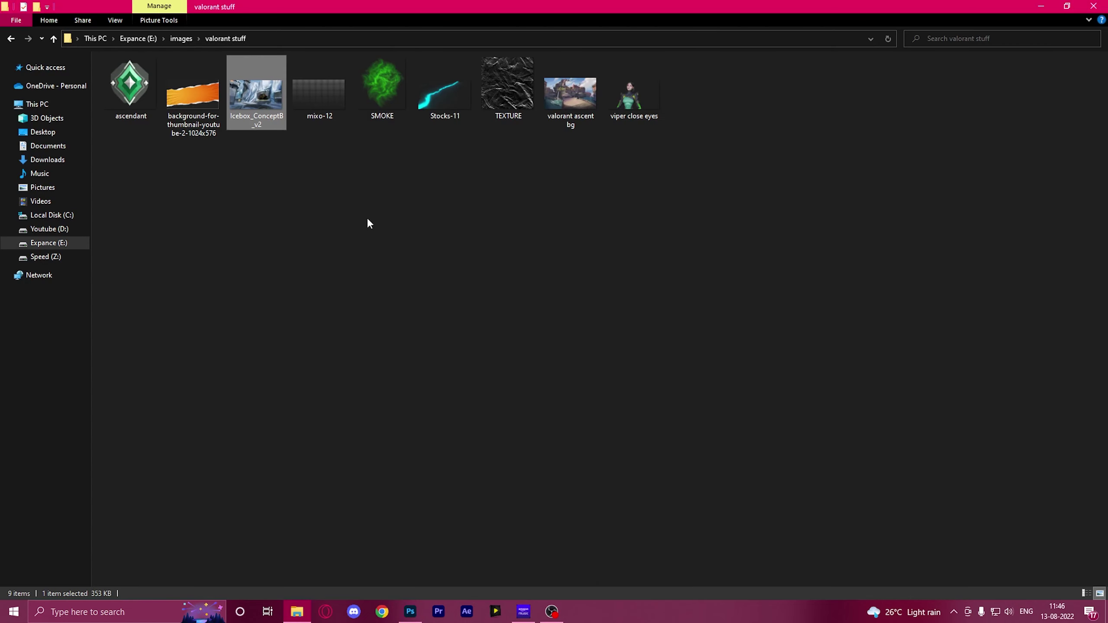
{"action": "left_click_drag", "start_coordinate": [256, 102], "coordinate": [425, 406]}
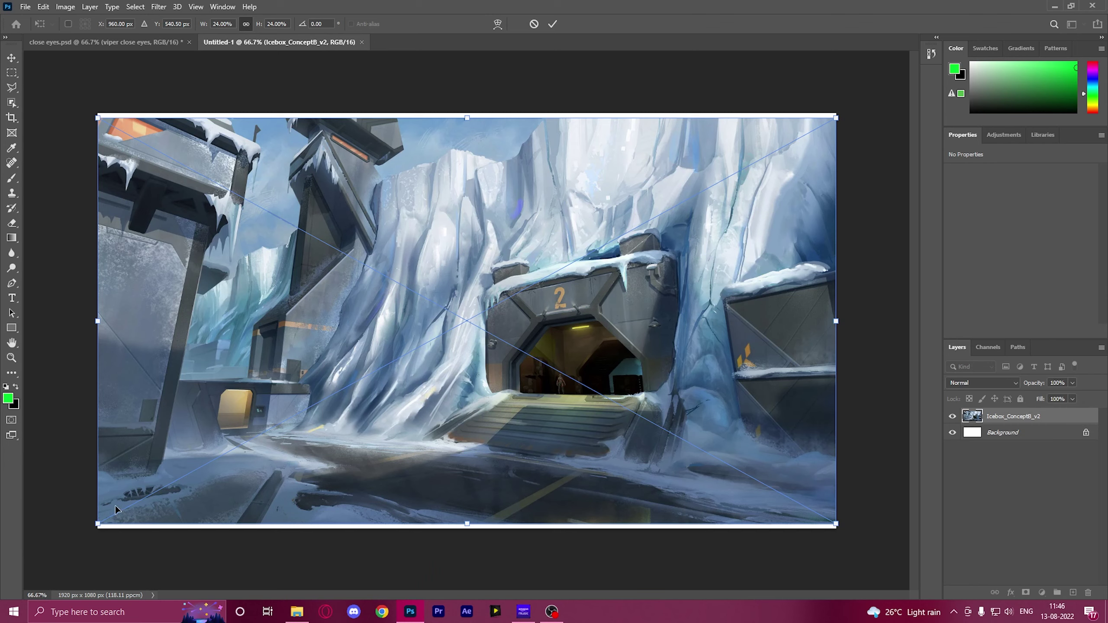
{"action": "left_click_drag", "start_coordinate": [98, 524], "coordinate": [81, 533]}
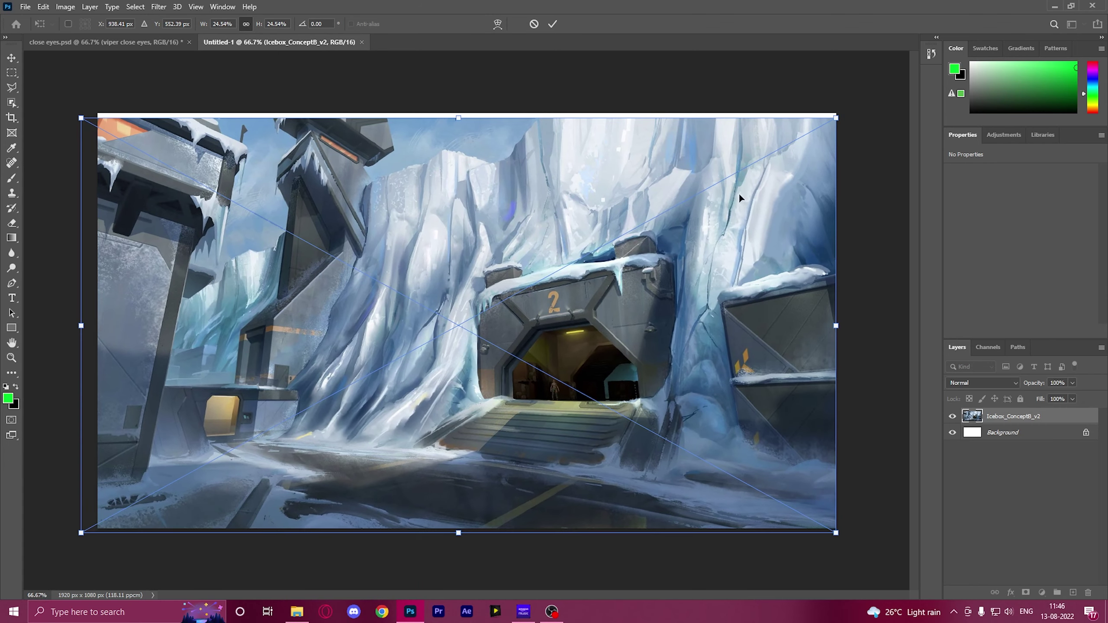
{"action": "left_click_drag", "start_coordinate": [840, 115], "coordinate": [858, 105]}
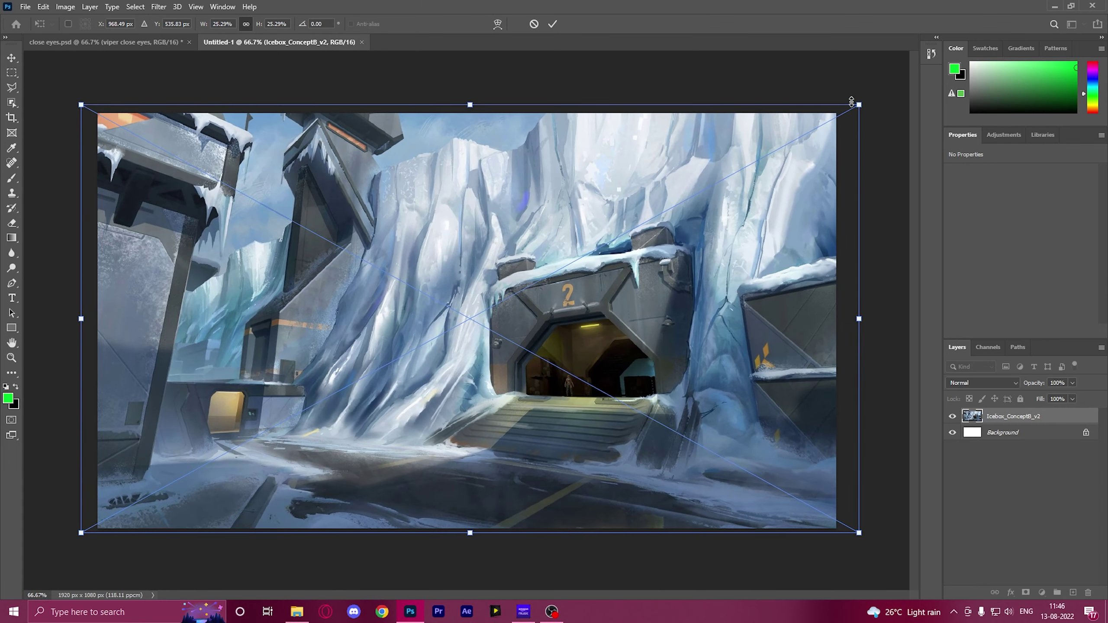
{"action": "key", "text": "Return"}
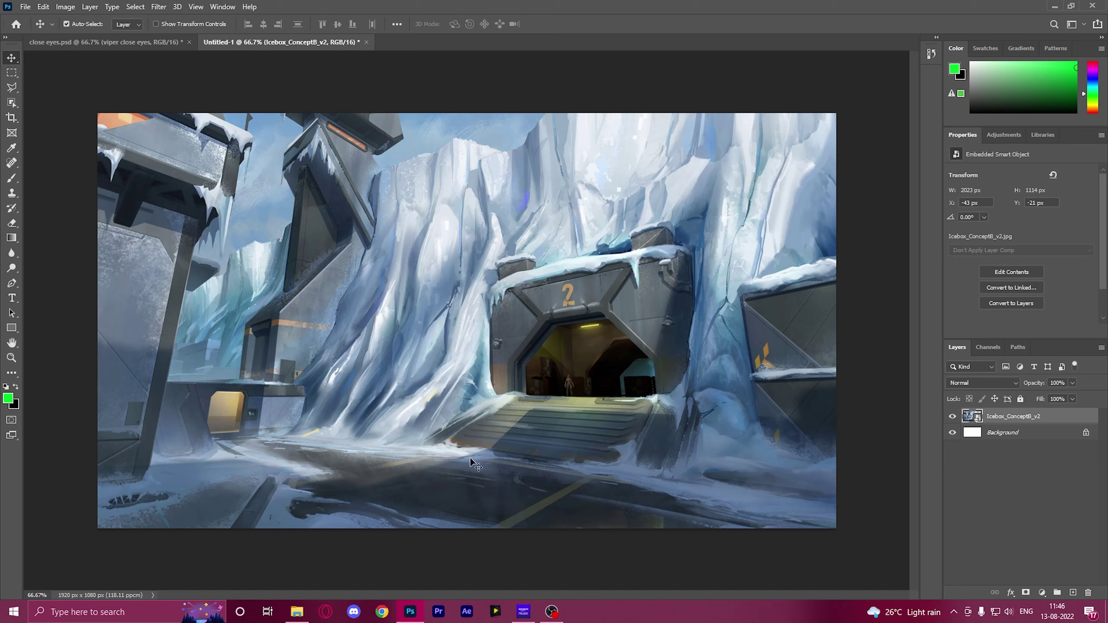
Place the viper close eyes image over the background, scaled to about 29.4%, with the character's upper body filling the canvas centre
{"action": "left_click", "coordinate": [297, 611]}
{"action": "left_click_drag", "start_coordinate": [637, 95], "coordinate": [452, 407]}
{"action": "left_click_drag", "start_coordinate": [422, 219], "coordinate": [445, 217]}
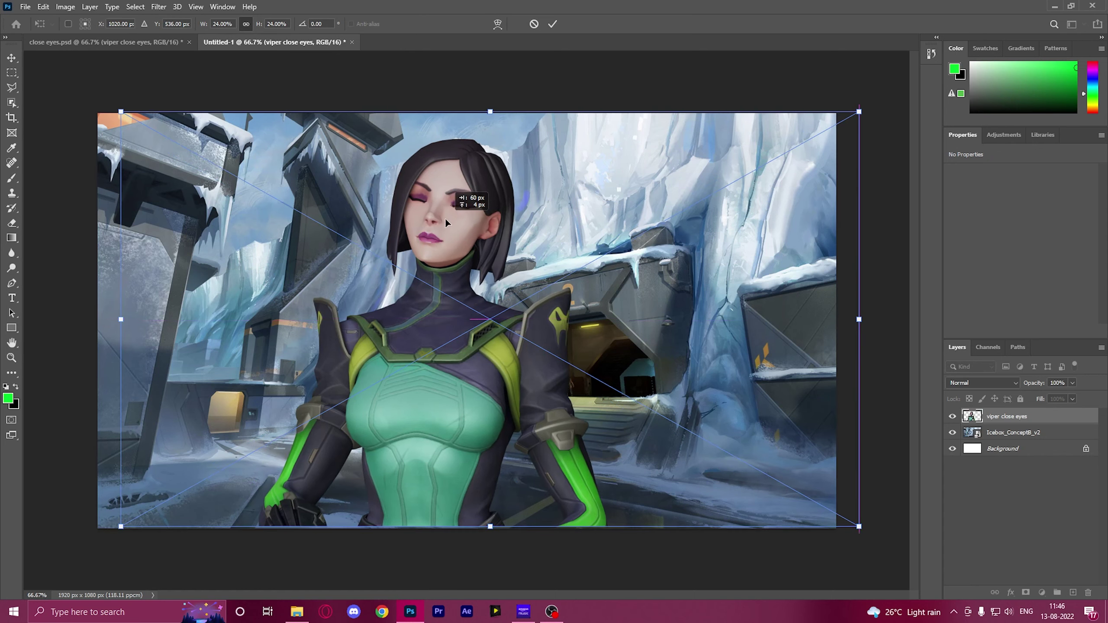
{"action": "mouse_move", "coordinate": [120, 525]}
{"action": "left_mouse_down"}
{"action": "mouse_move", "coordinate": [49, 557]}
{"action": "mouse_move", "coordinate": [113, 546]}
{"action": "left_mouse_up"}
{"action": "left_click_drag", "start_coordinate": [340, 467], "coordinate": [382, 454]}
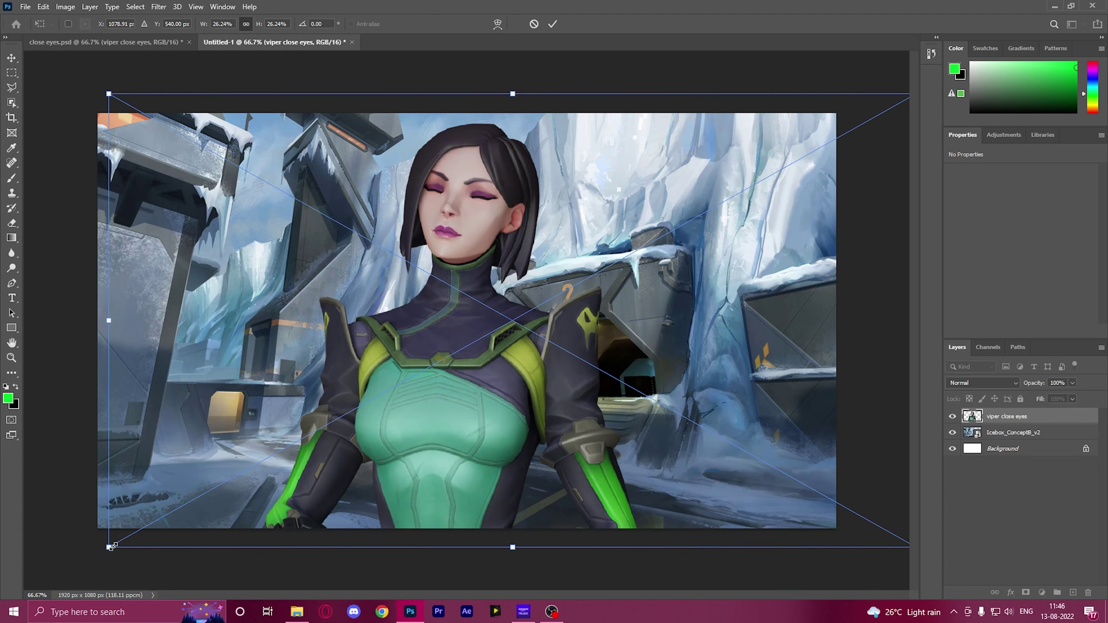
{"action": "left_click_drag", "start_coordinate": [110, 547], "coordinate": [82, 567]}
{"action": "left_click_drag", "start_coordinate": [430, 440], "coordinate": [448, 432]}
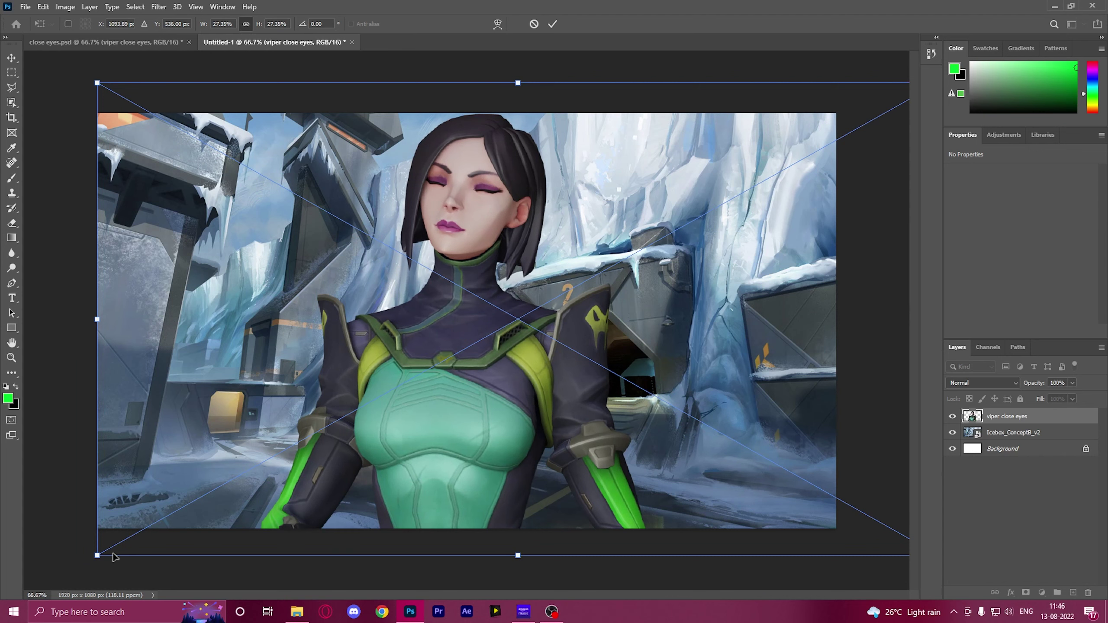
{"action": "left_click_drag", "start_coordinate": [97, 557], "coordinate": [31, 602]}
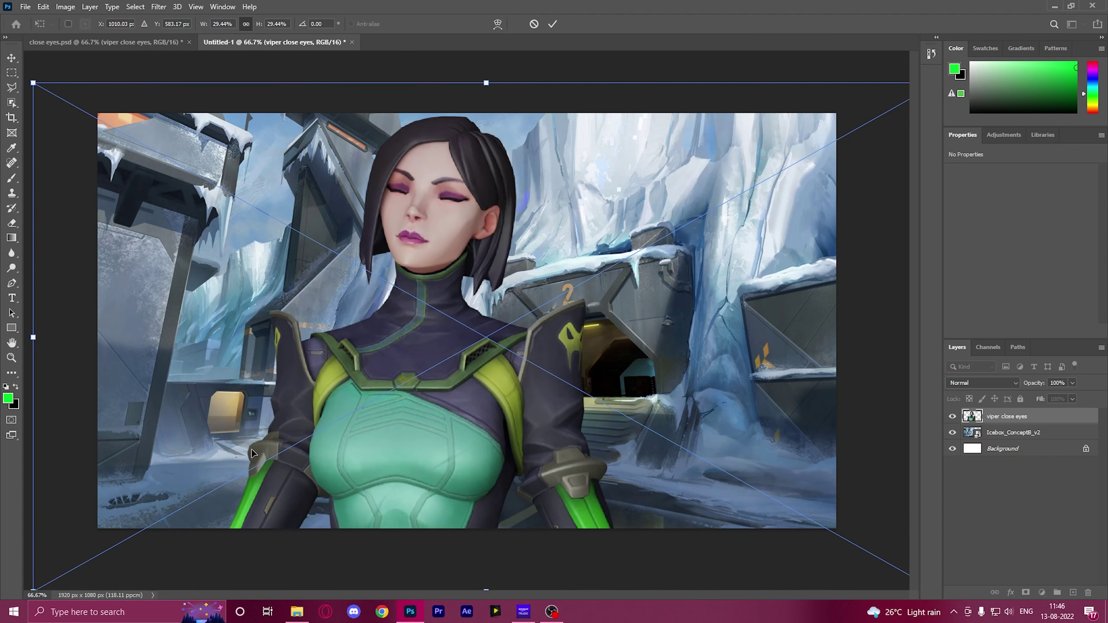
{"action": "left_click_drag", "start_coordinate": [327, 415], "coordinate": [372, 413]}
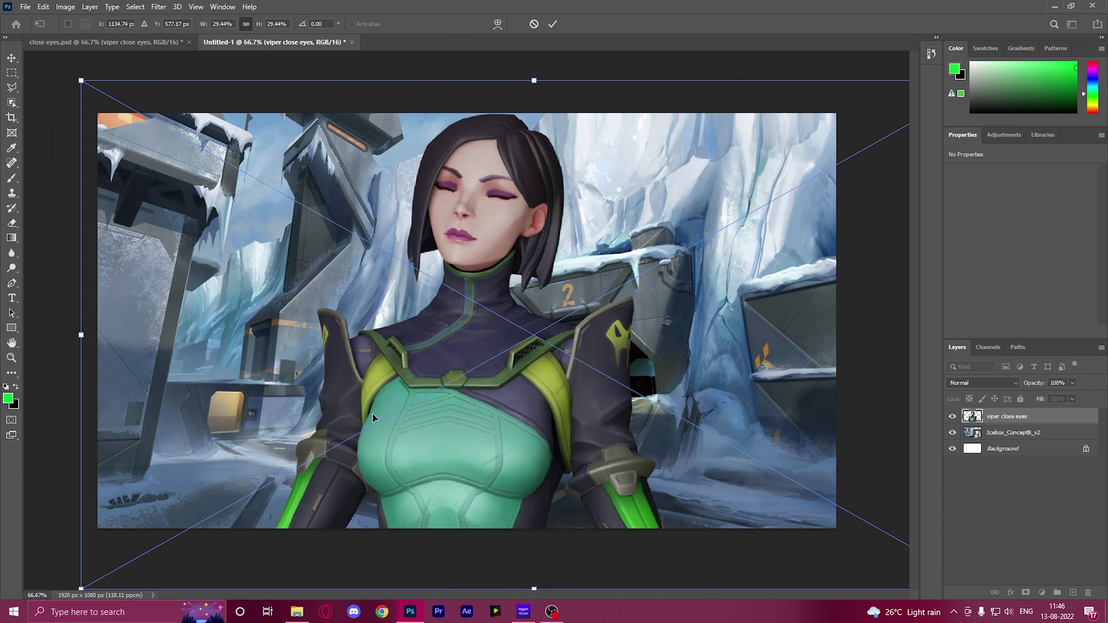
{"action": "key", "text": "Return"}
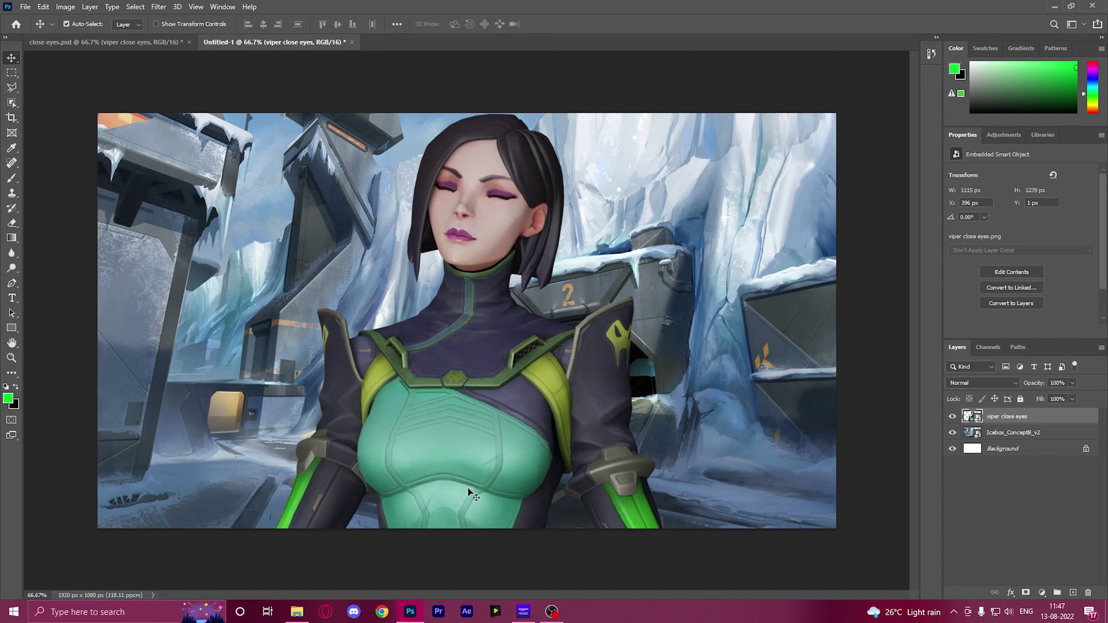
Place the background-for-thumbnail-youtube-2-1024x576 image beneath the viper close eyes layer and set its blend mode to Soft Light
{"action": "left_click", "coordinate": [295, 615]}
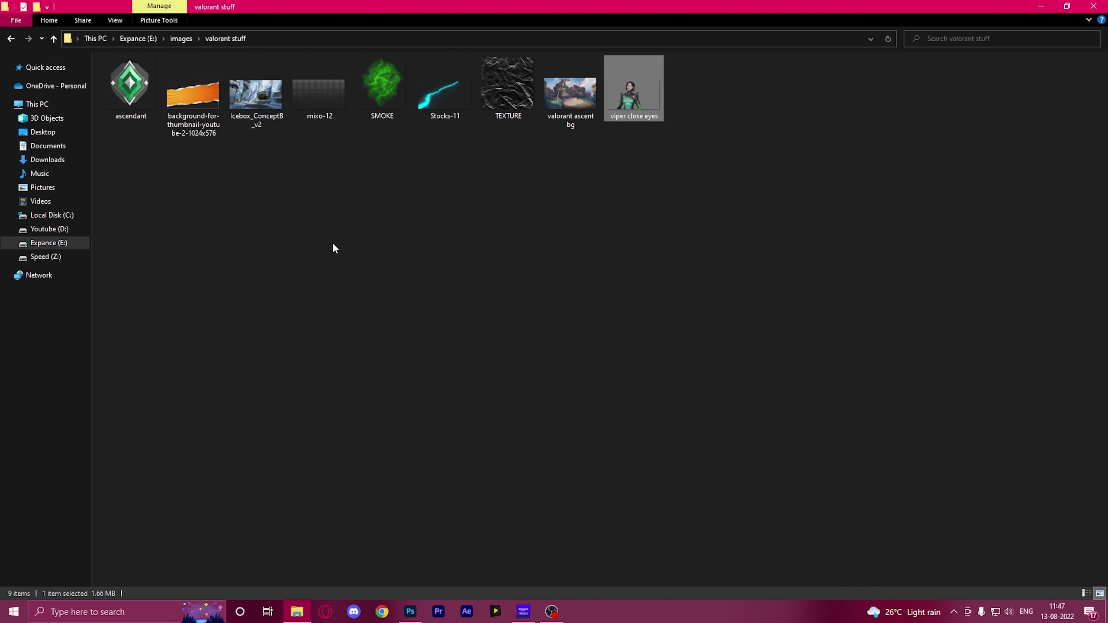
{"action": "left_click_drag", "start_coordinate": [193, 101], "coordinate": [414, 349]}
{"action": "left_click_drag", "start_coordinate": [999, 416], "coordinate": [1000, 436]}
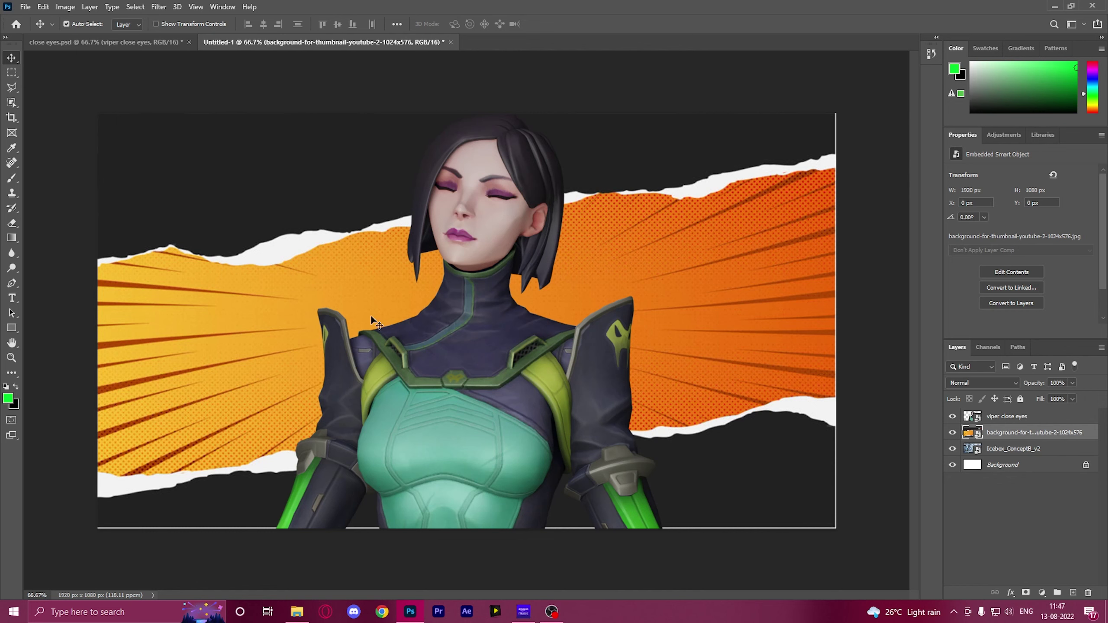
{"action": "left_click", "coordinate": [1001, 391]}
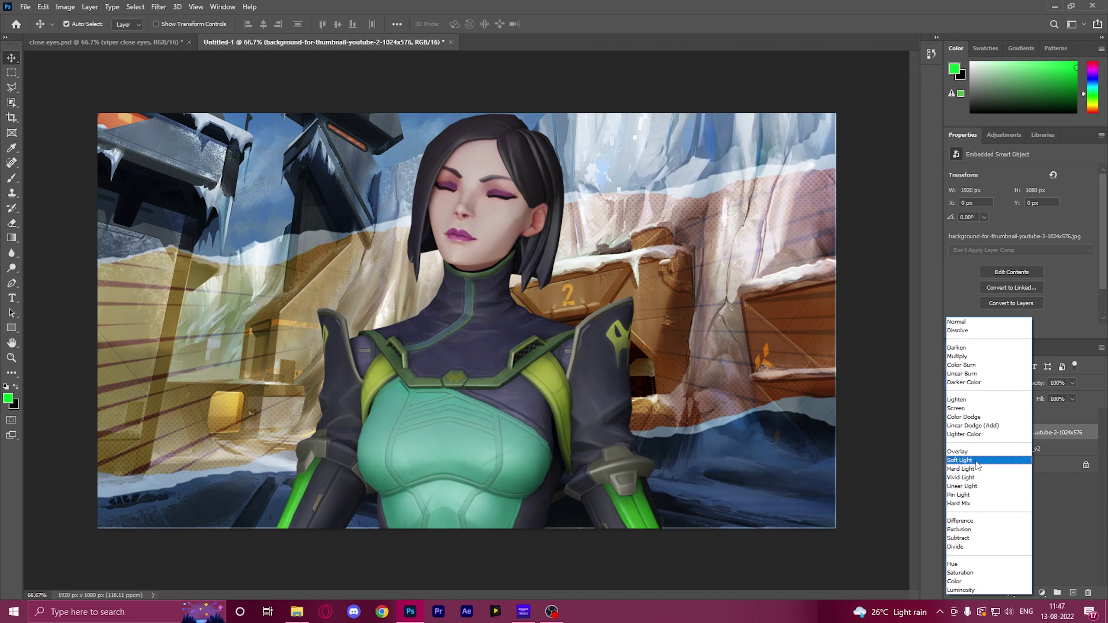
{"action": "left_click", "coordinate": [976, 463]}
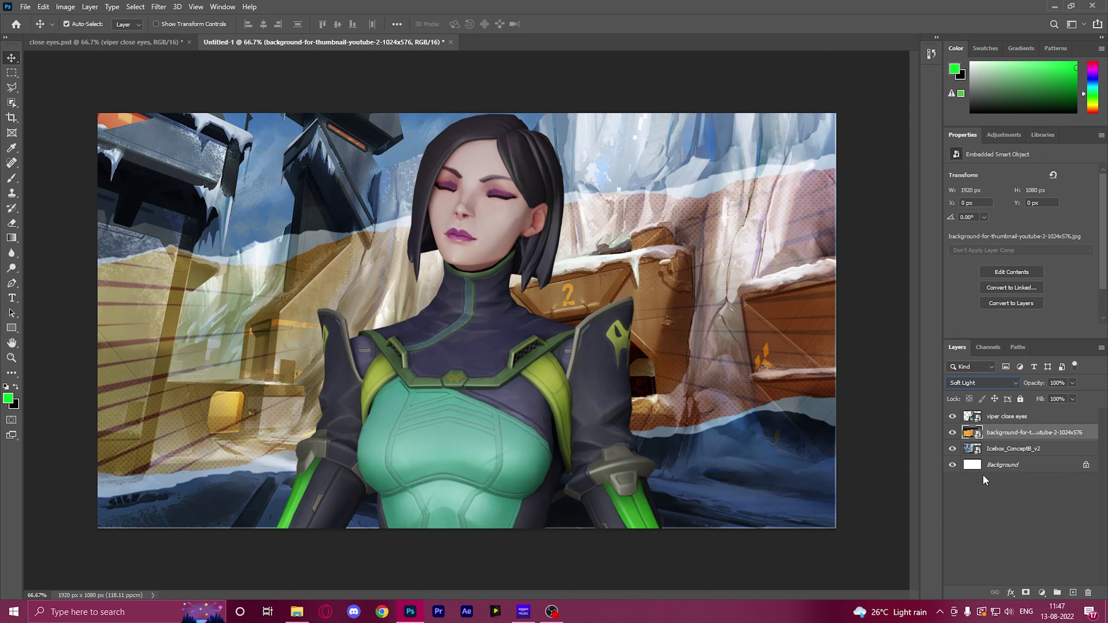
Place the mixo-12 dot pattern beneath the viper close eyes layer and set its opacity to 62%
{"action": "left_click", "coordinate": [297, 612]}
{"action": "left_click_drag", "start_coordinate": [322, 99], "coordinate": [383, 375]}
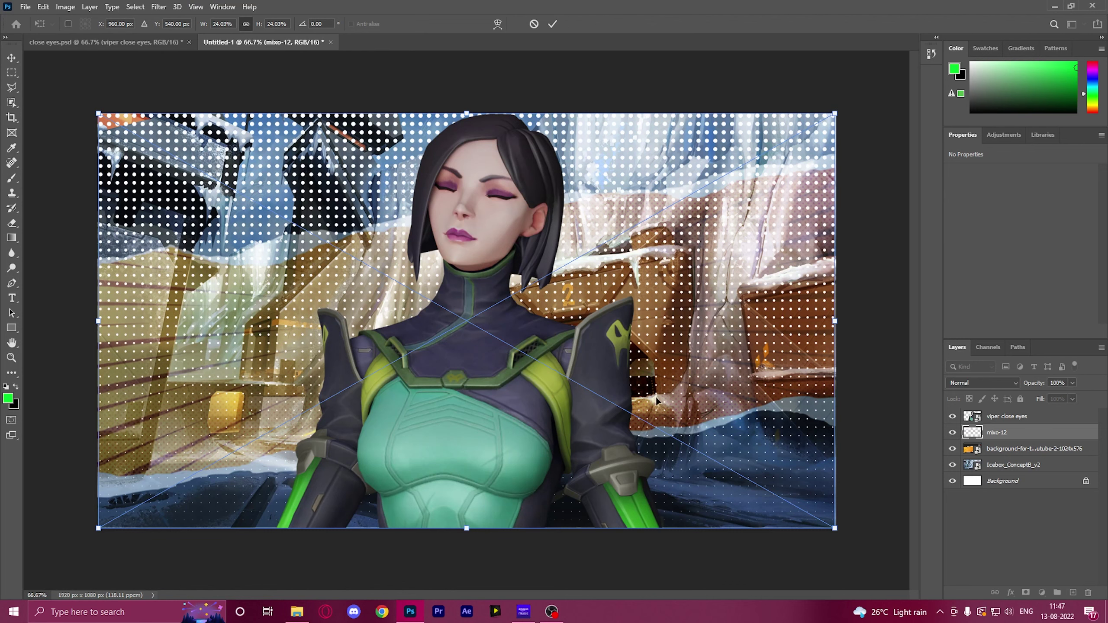
{"action": "key", "text": "Return"}
{"action": "left_click_drag", "start_coordinate": [1040, 387], "coordinate": [1016, 387]}
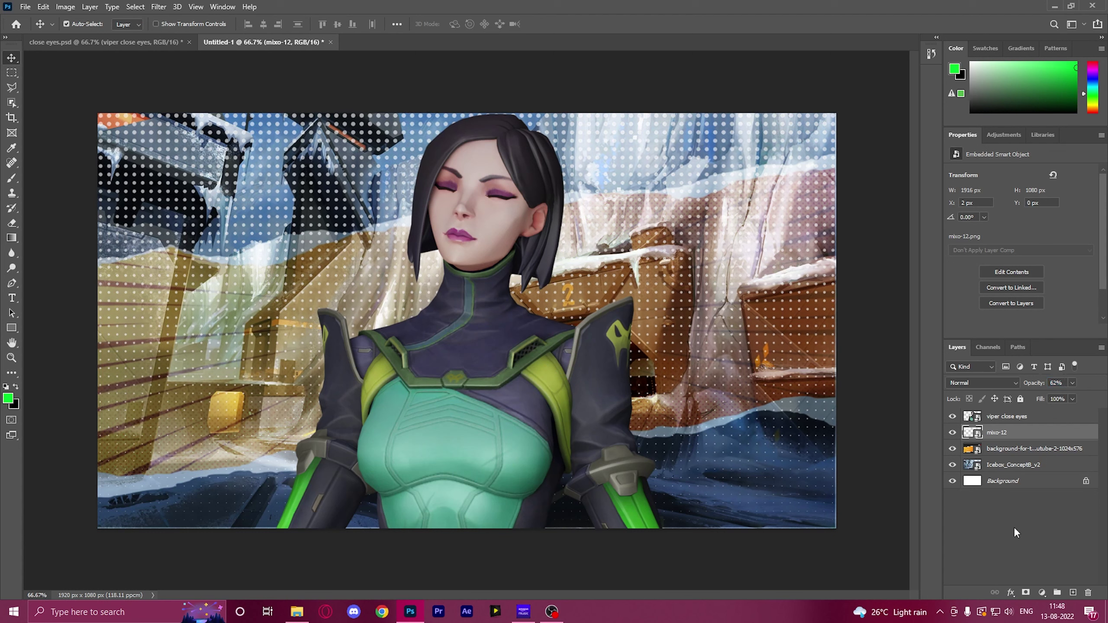
{"action": "left_click", "coordinate": [1000, 533]}
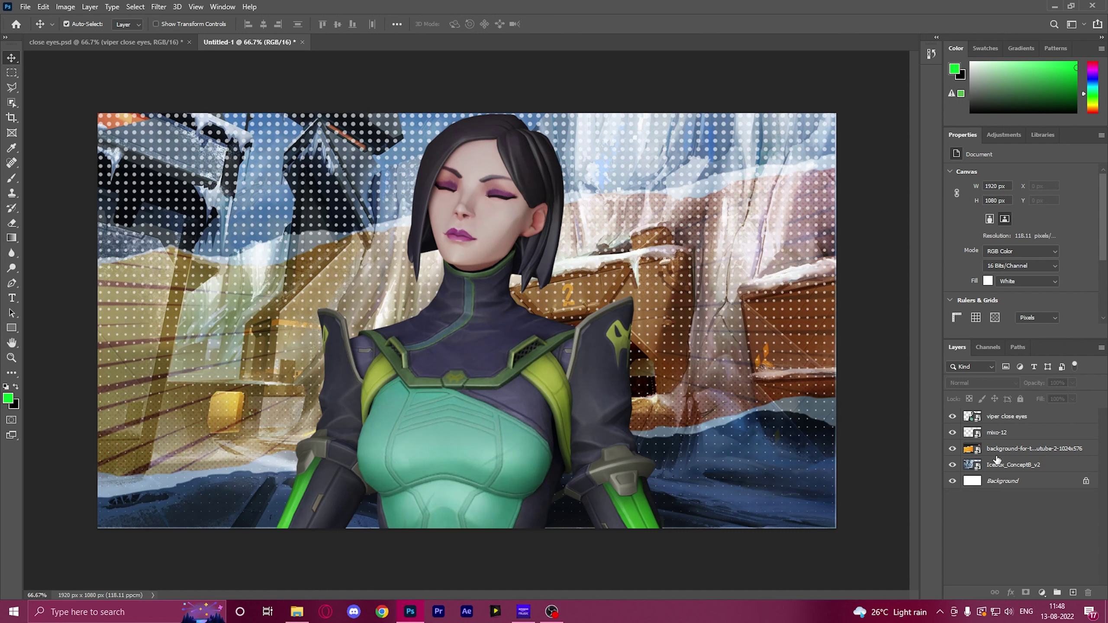
Add a Gradient Map adjustment layer directly above the mixo-12 layer
{"action": "left_click", "coordinate": [990, 419]}
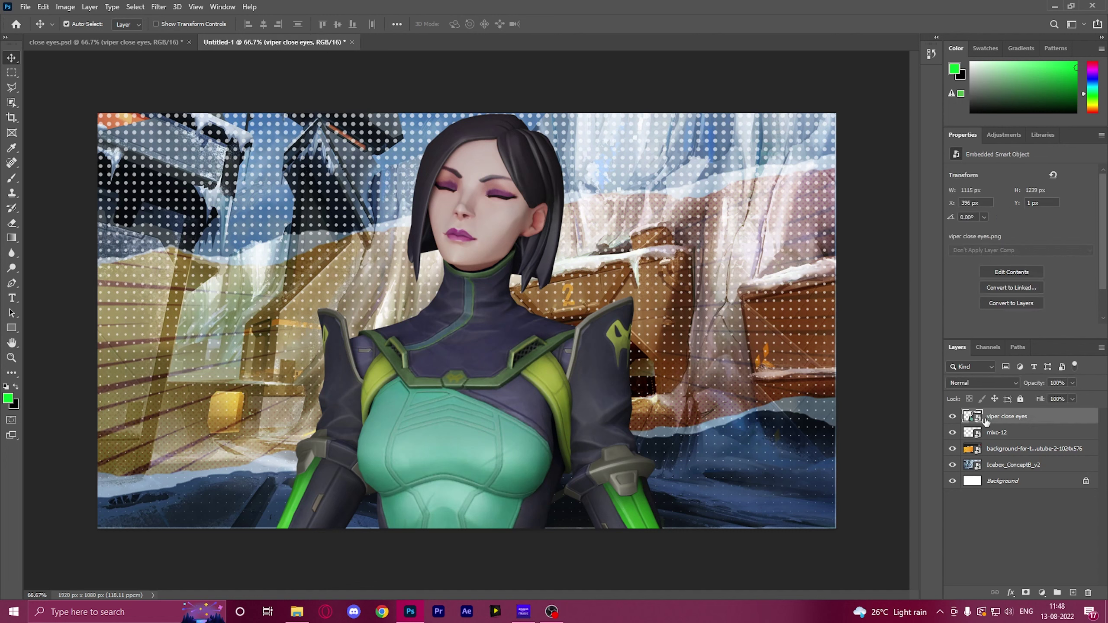
{"action": "left_click", "coordinate": [989, 437]}
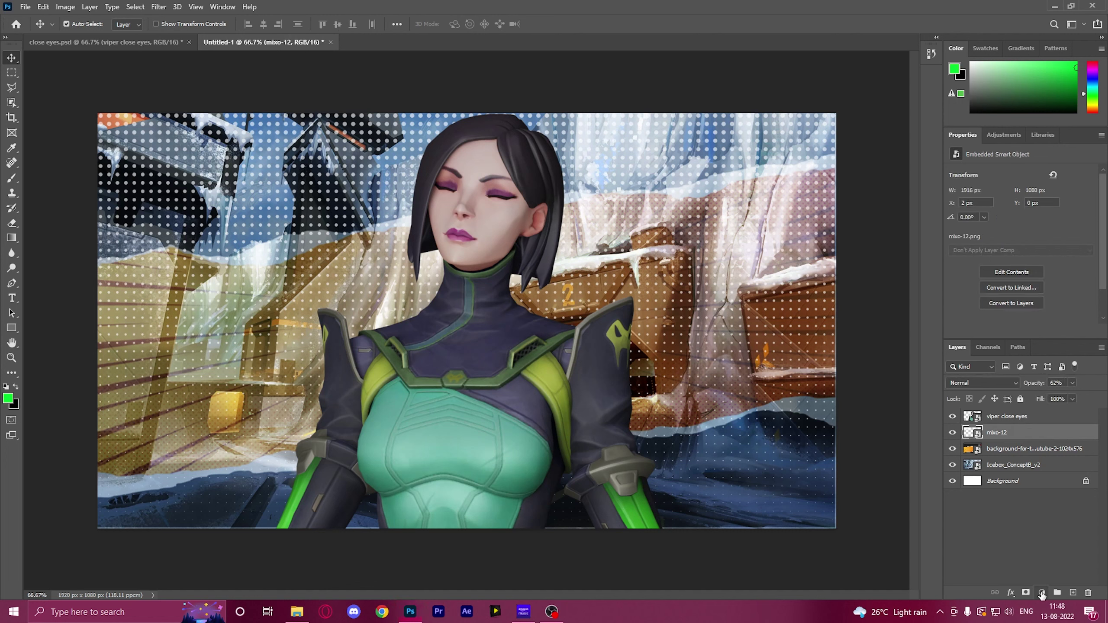
{"action": "left_click", "coordinate": [1044, 592]}
{"action": "left_click", "coordinate": [1052, 567]}
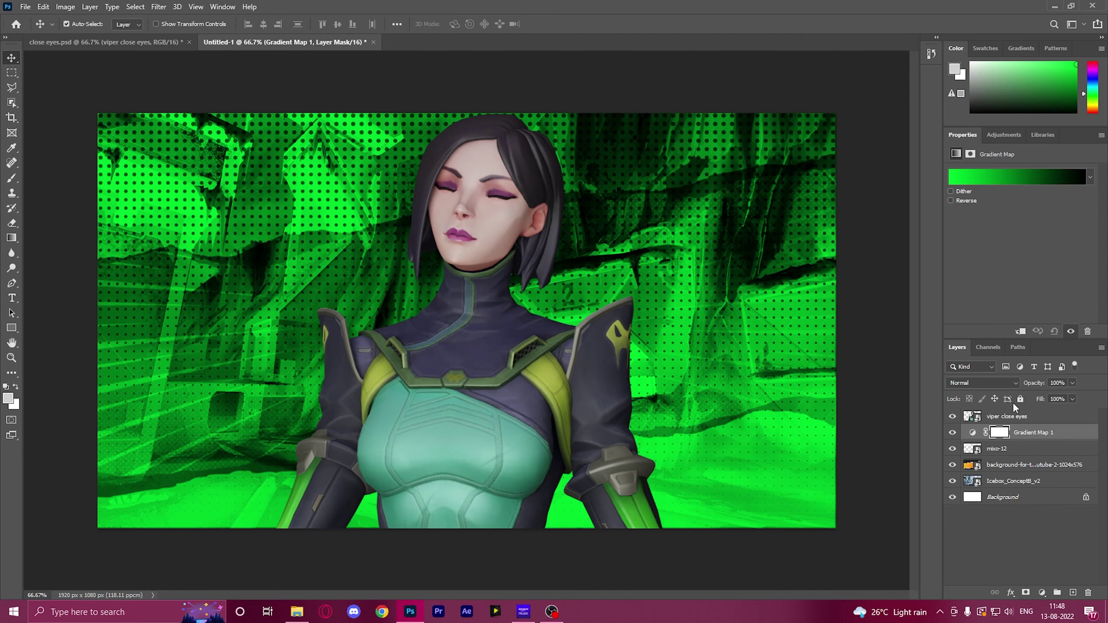
Check the Gradient Map's green-to-black gradient in the Gradient Editor
{"action": "left_click", "coordinate": [1011, 178]}
{"action": "left_click", "coordinate": [1012, 178]}
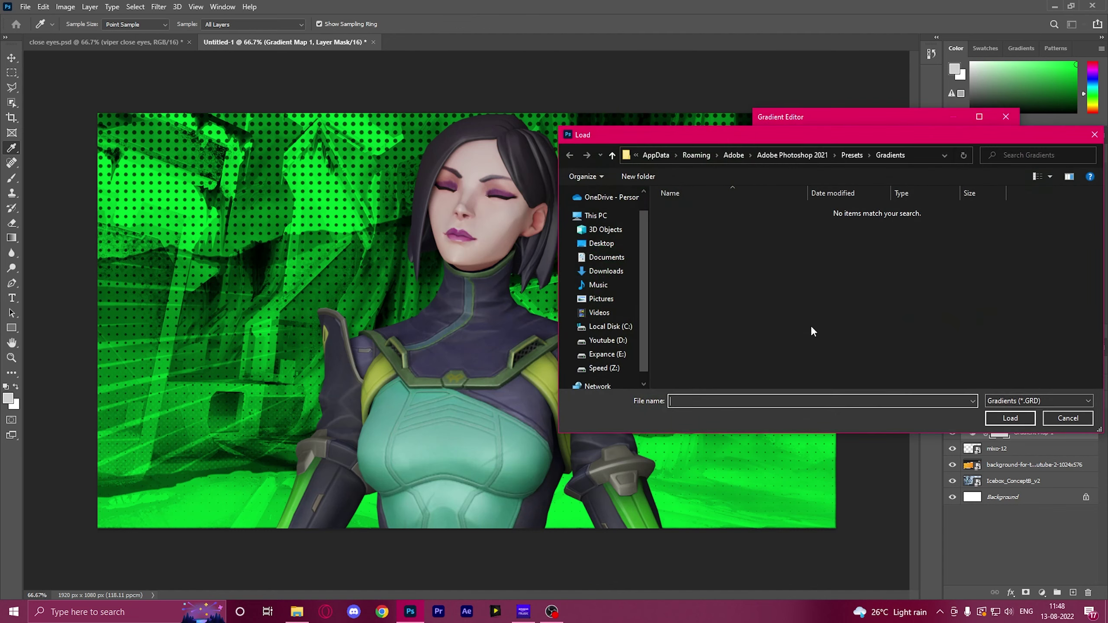
{"action": "left_click", "coordinate": [1101, 148]}
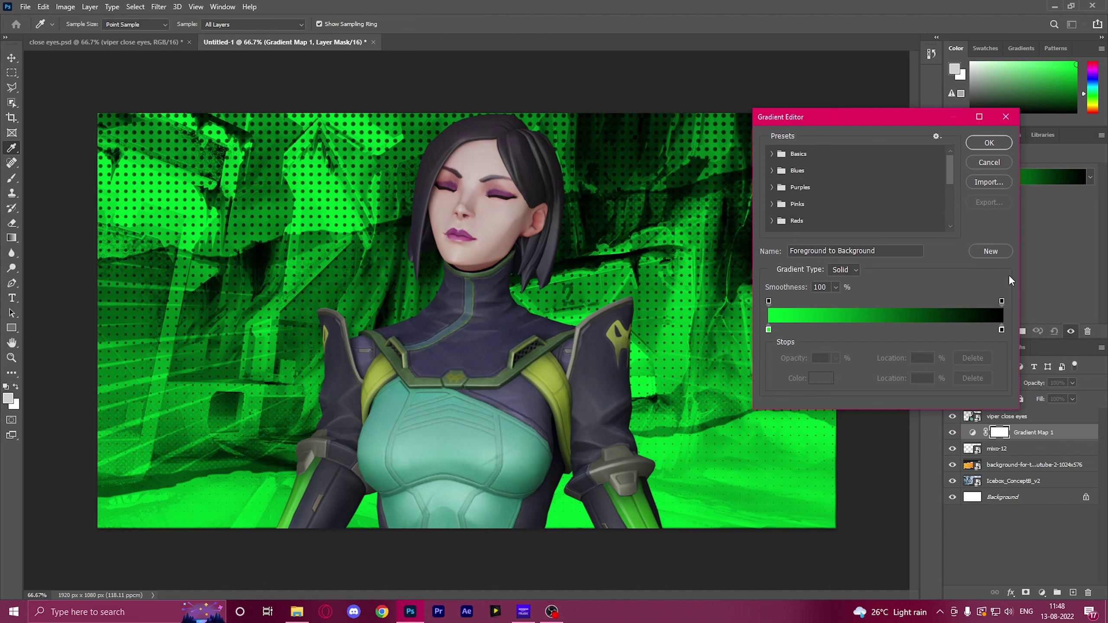
{"action": "left_click", "coordinate": [999, 143]}
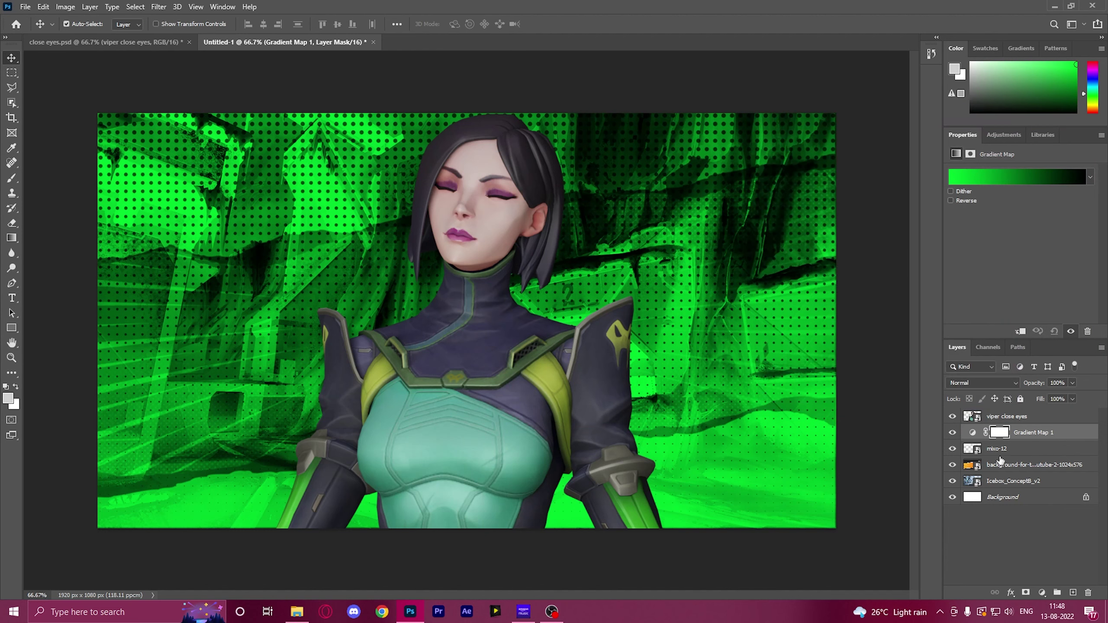
Set the blend mode of the background-for-thumbnail-youtube layer to Lighten
{"action": "left_click", "coordinate": [1018, 462]}
{"action": "left_click", "coordinate": [993, 381]}
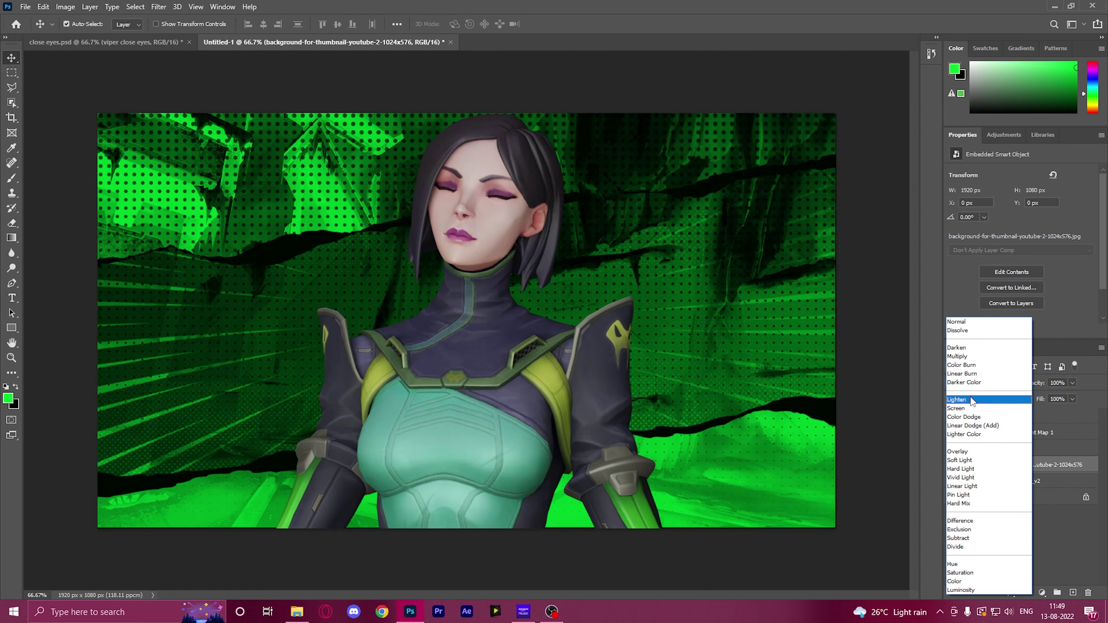
{"action": "left_click", "coordinate": [971, 401]}
Move the mixo-12 layer above the Gradient Map and set its opacity to 32%
{"action": "left_click", "coordinate": [999, 449]}
{"action": "left_click_drag", "start_coordinate": [999, 449], "coordinate": [1007, 431]}
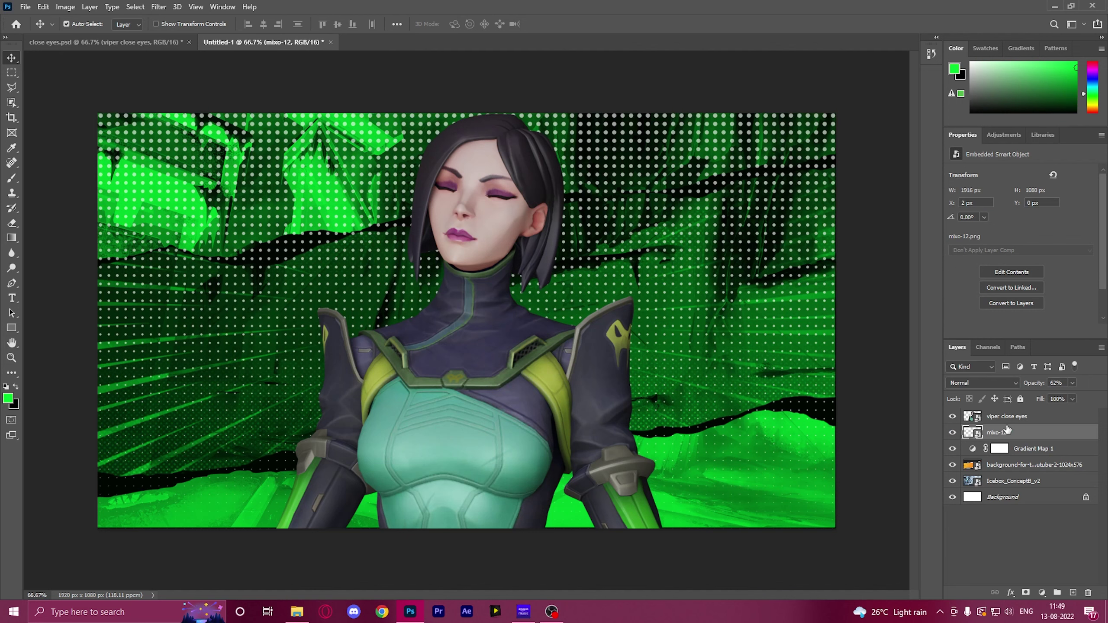
{"action": "left_click_drag", "start_coordinate": [1034, 383], "coordinate": [1016, 386]}
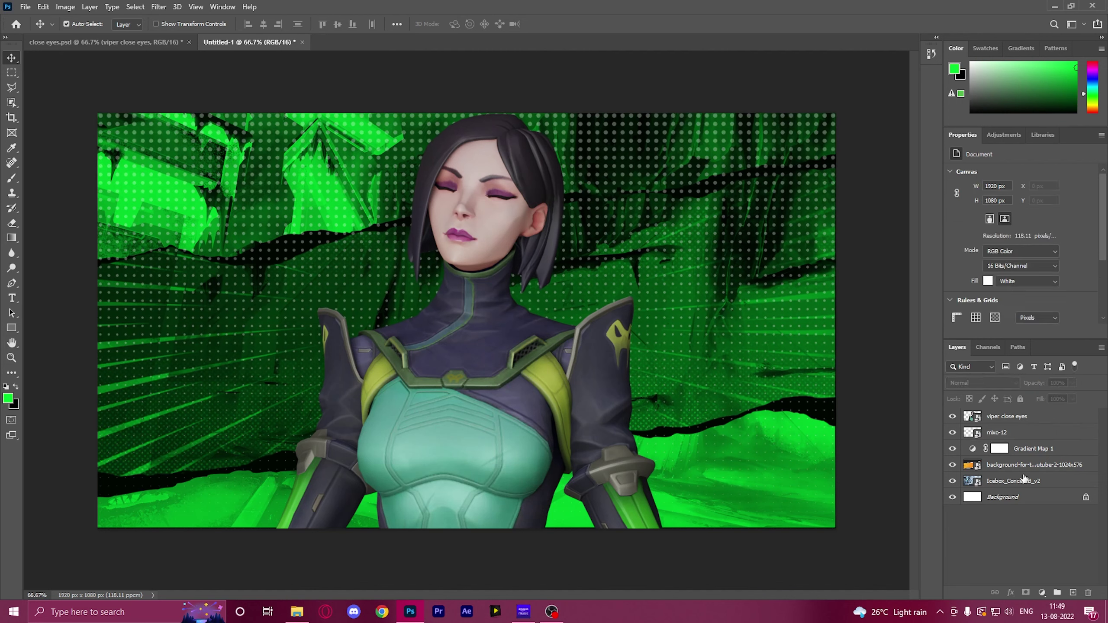
{"action": "left_click", "coordinate": [1003, 466]}
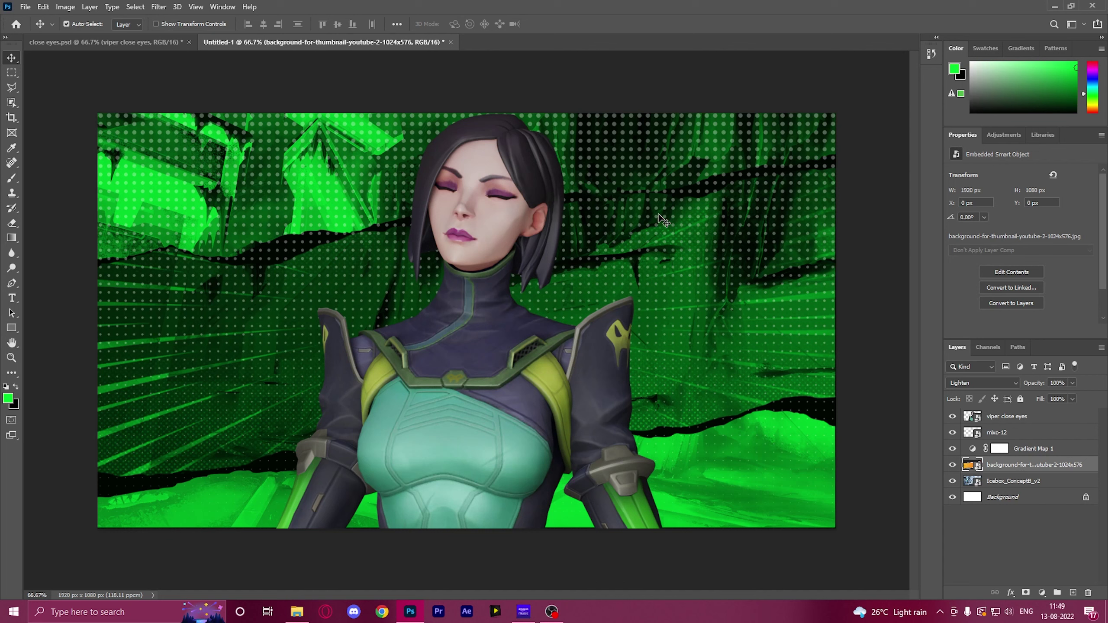
Place the TEXTURE image from the valorant stuff folder directly above the mixo-12 layer
{"action": "left_click", "coordinate": [1016, 432]}
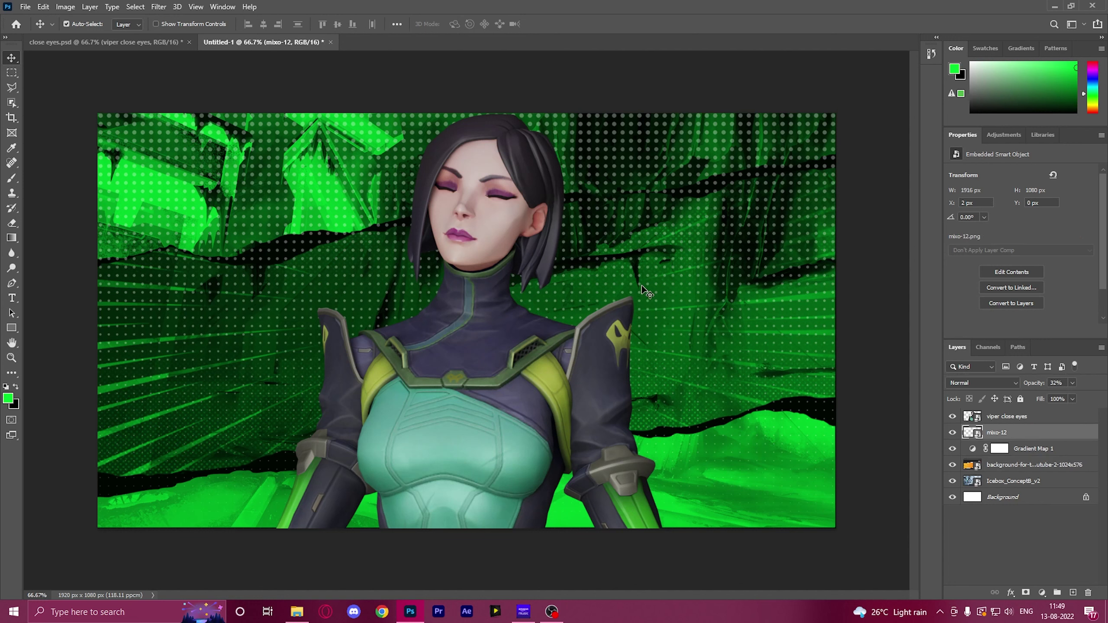
{"action": "left_click", "coordinate": [296, 611]}
{"action": "left_click_drag", "start_coordinate": [505, 103], "coordinate": [418, 397]}
{"action": "left_click_drag", "start_coordinate": [422, 350], "coordinate": [427, 347]}
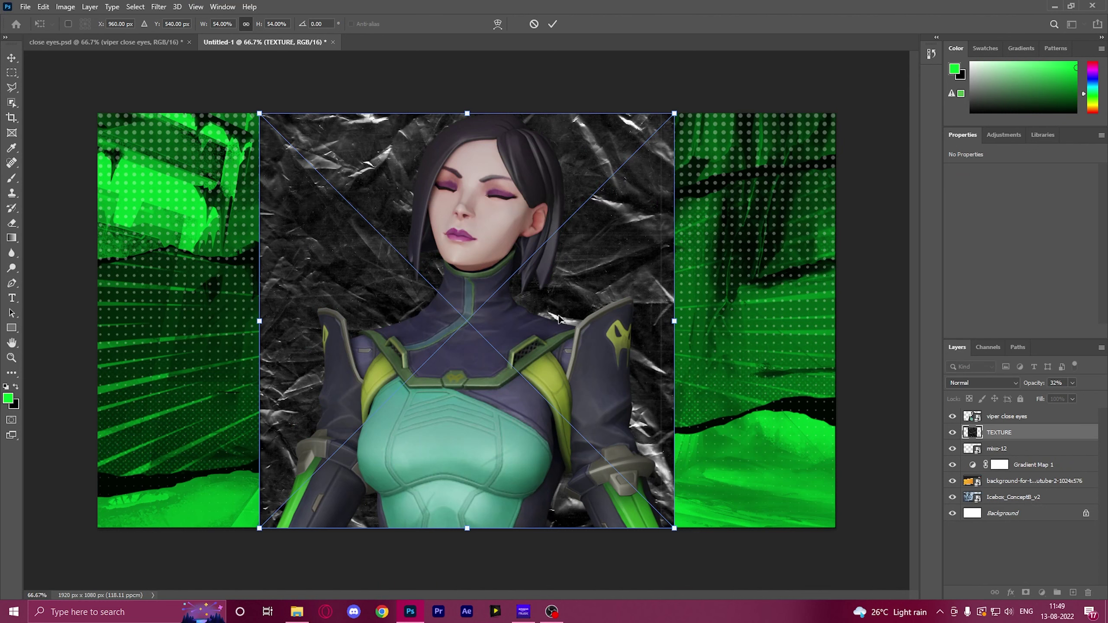
{"action": "right_click", "coordinate": [559, 319]}
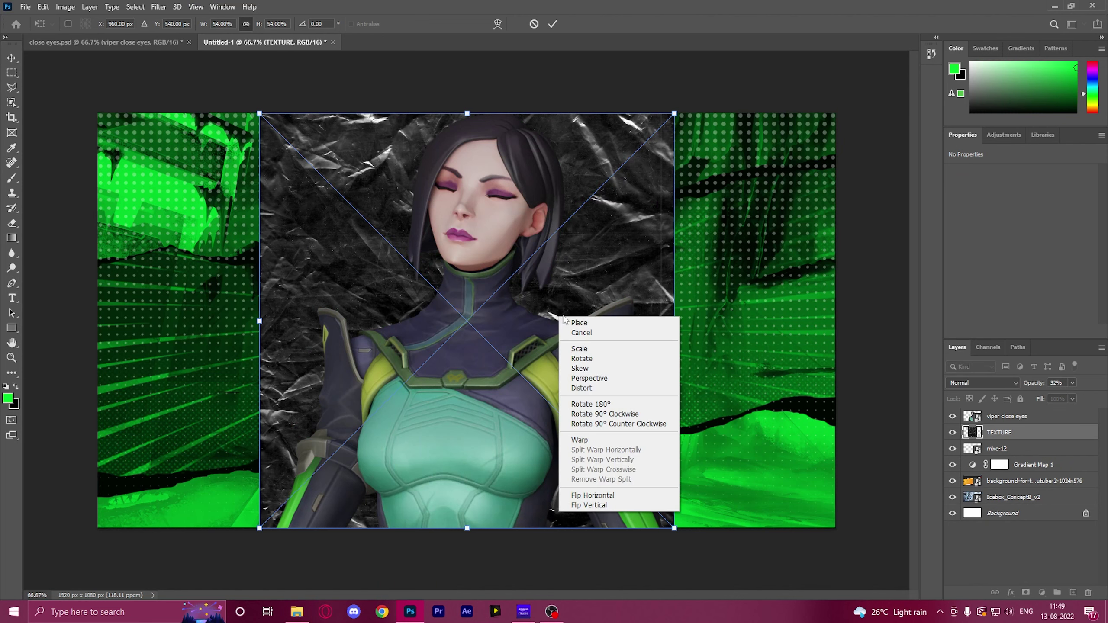
{"action": "left_click", "coordinate": [639, 246]}
Enlarge the TEXTURE image to about 91% and align it with the canvas's bottom-right corner
{"action": "left_click_drag", "start_coordinate": [674, 113], "coordinate": [1039, 48]}
{"action": "left_click_drag", "start_coordinate": [530, 273], "coordinate": [350, 309]}
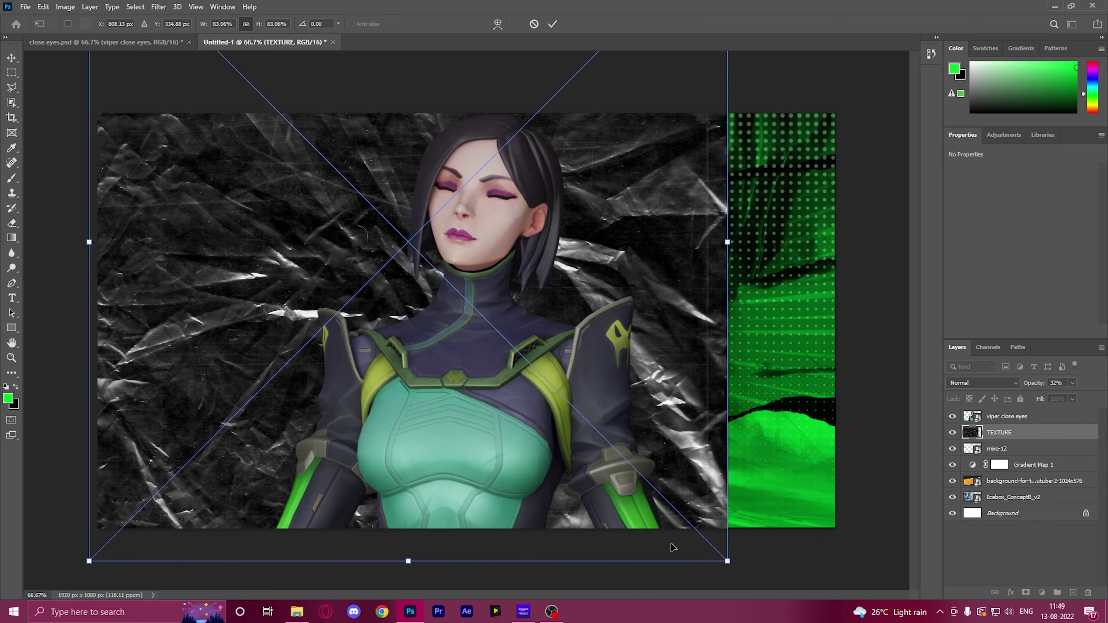
{"action": "left_click_drag", "start_coordinate": [722, 564], "coordinate": [918, 622]}
{"action": "left_click_drag", "start_coordinate": [520, 295], "coordinate": [585, 183]}
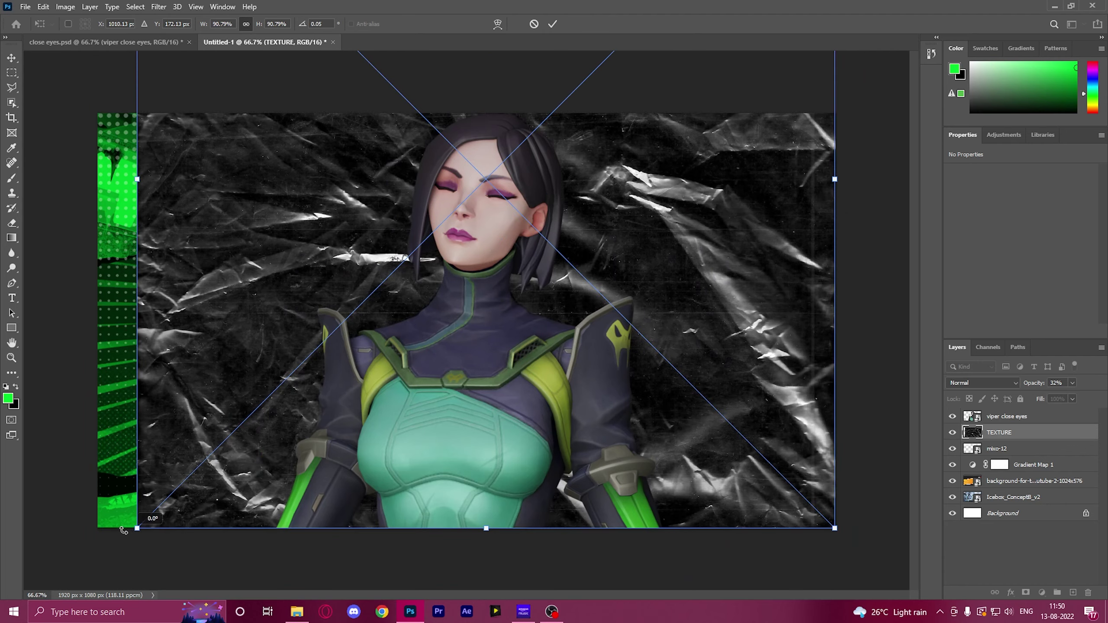
Rotate the TEXTURE image to about 70.6° and enlarge it to about 111% so it covers the whole canvas
{"action": "left_click_drag", "start_coordinate": [139, 533], "coordinate": [129, 2]}
{"action": "left_click_drag", "start_coordinate": [343, 8], "coordinate": [262, 48]}
{"action": "left_click_drag", "start_coordinate": [746, 258], "coordinate": [744, 402]}
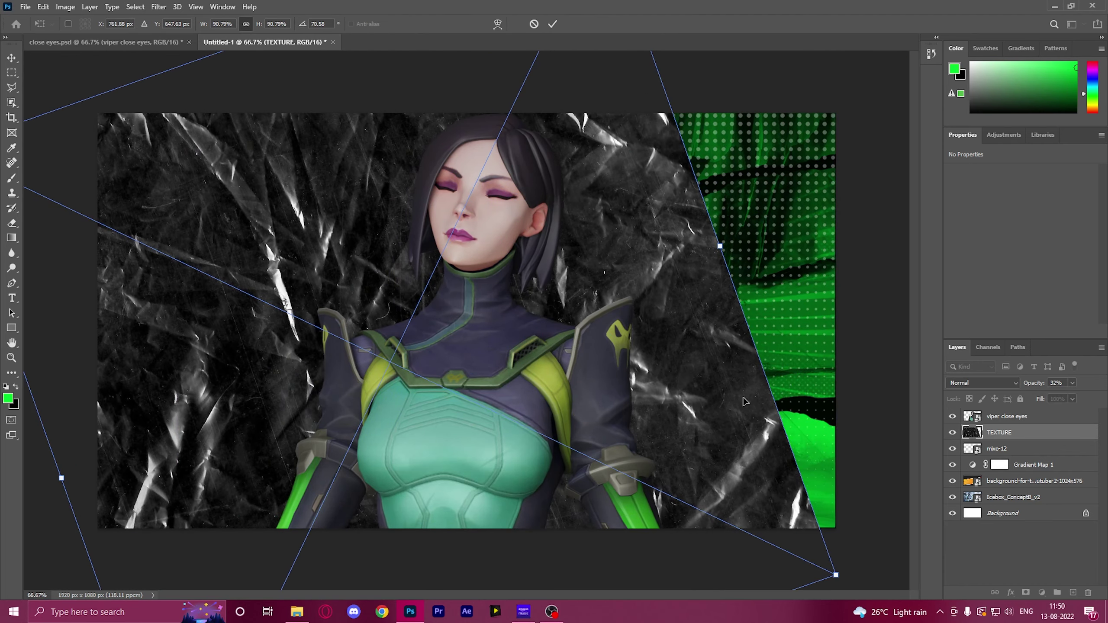
{"action": "left_click_drag", "start_coordinate": [836, 575], "coordinate": [1052, 608]}
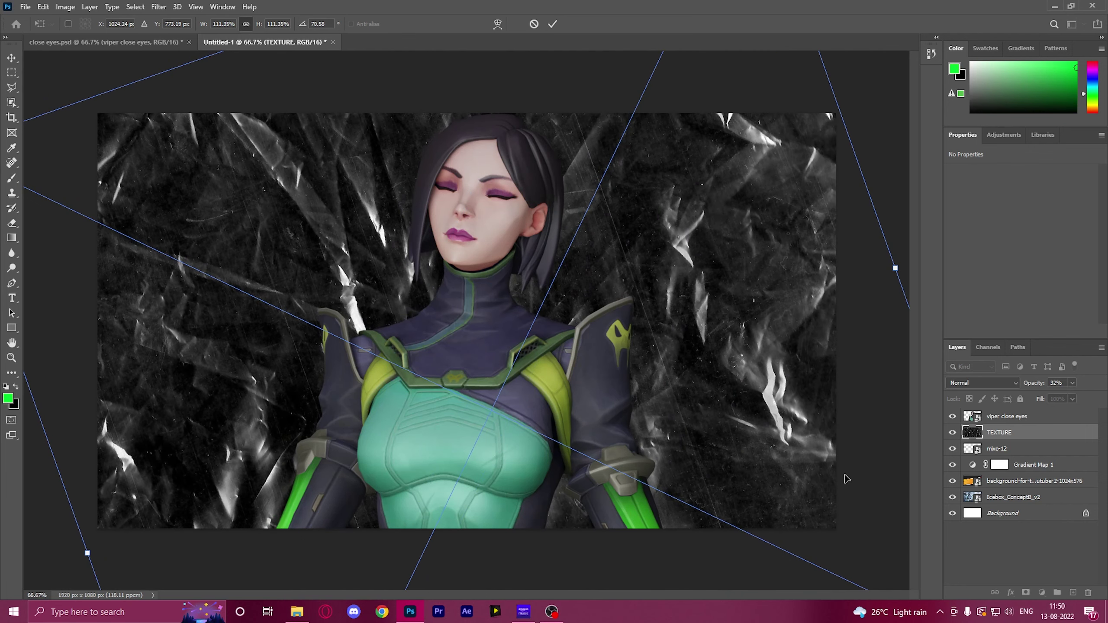
{"action": "key", "text": "Return"}
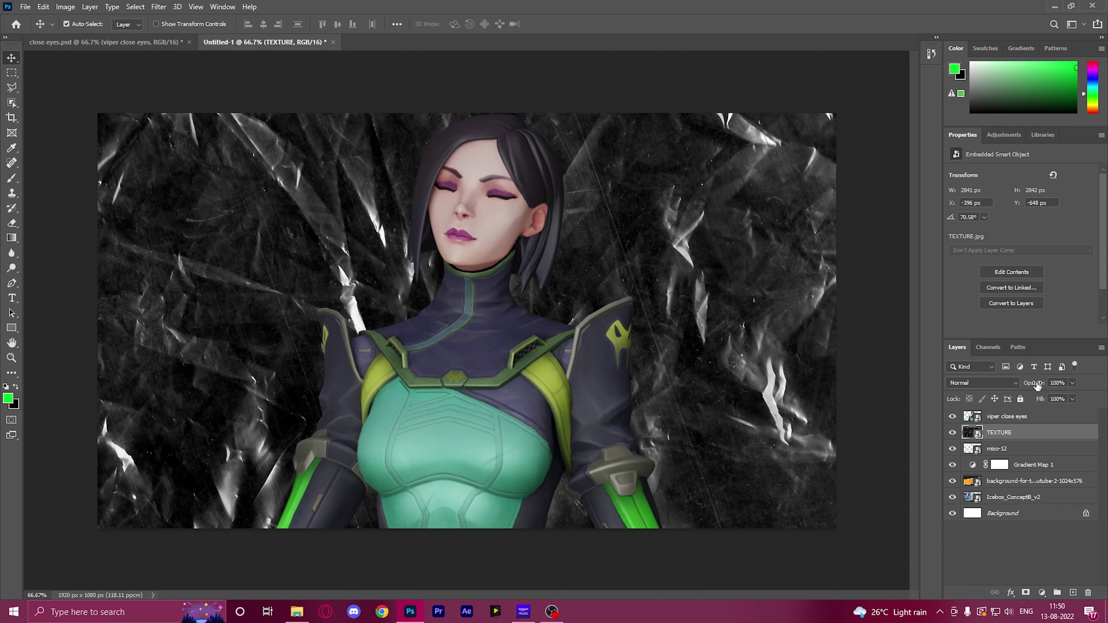
Try Pin Light on the TEXTURE layer, settle on the Soft Light blend mode, and deselect the layer
{"action": "left_click", "coordinate": [1011, 383]}
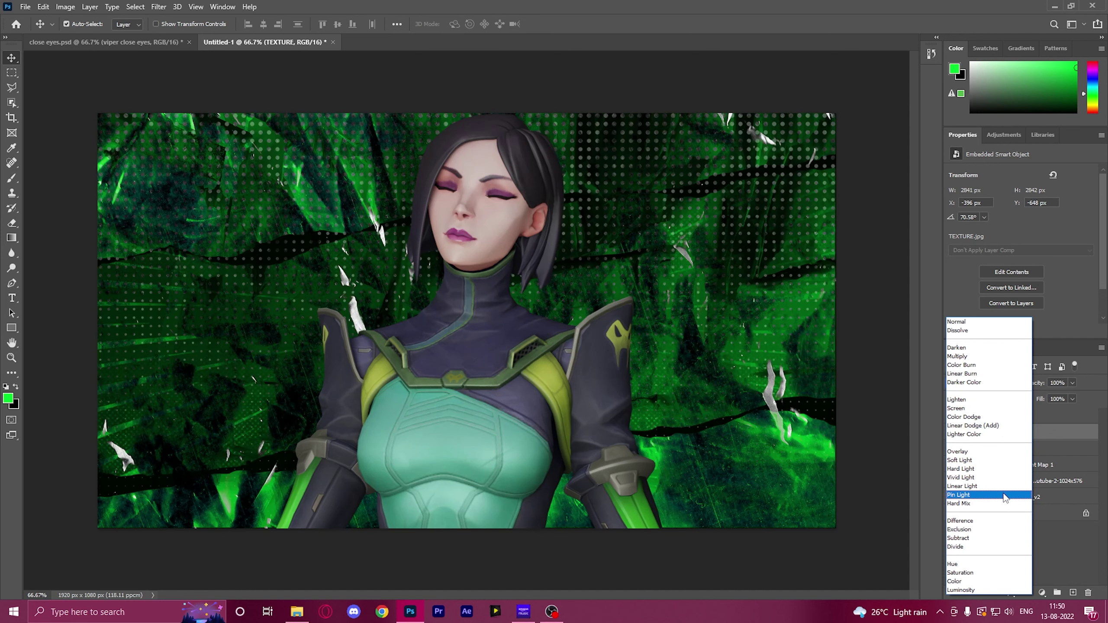
{"action": "left_click", "coordinate": [1004, 498]}
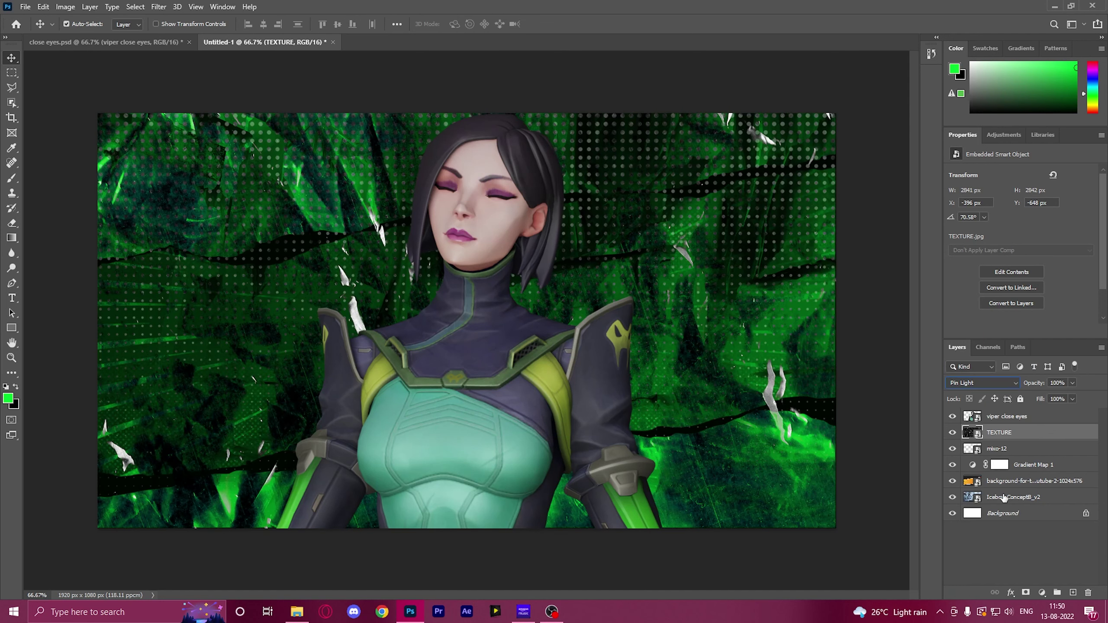
{"action": "left_click", "coordinate": [992, 386]}
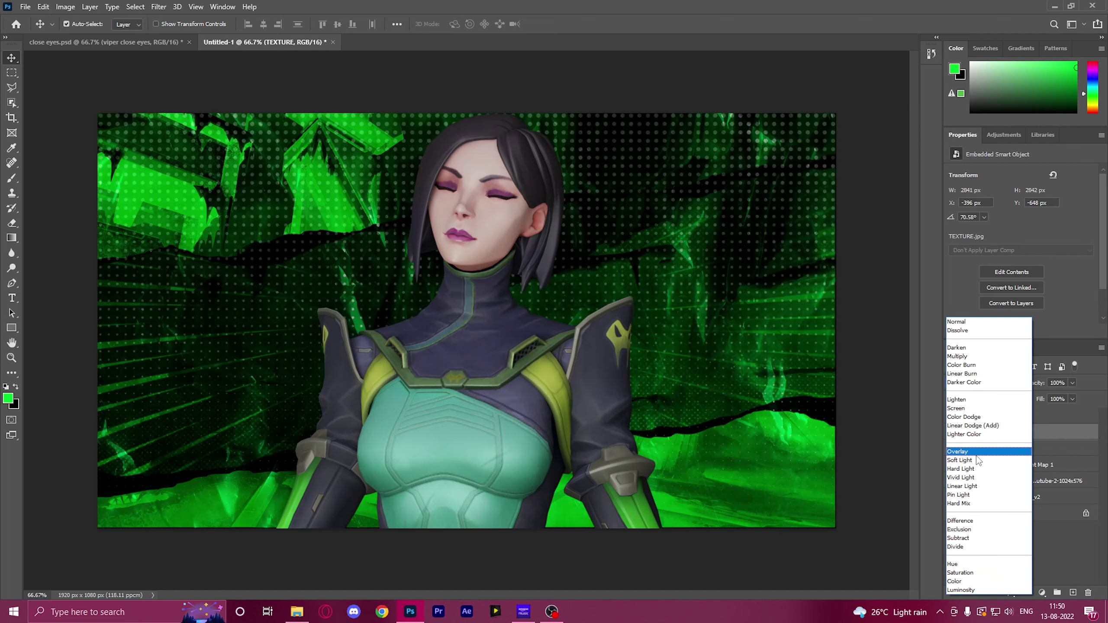
{"action": "left_click", "coordinate": [971, 461]}
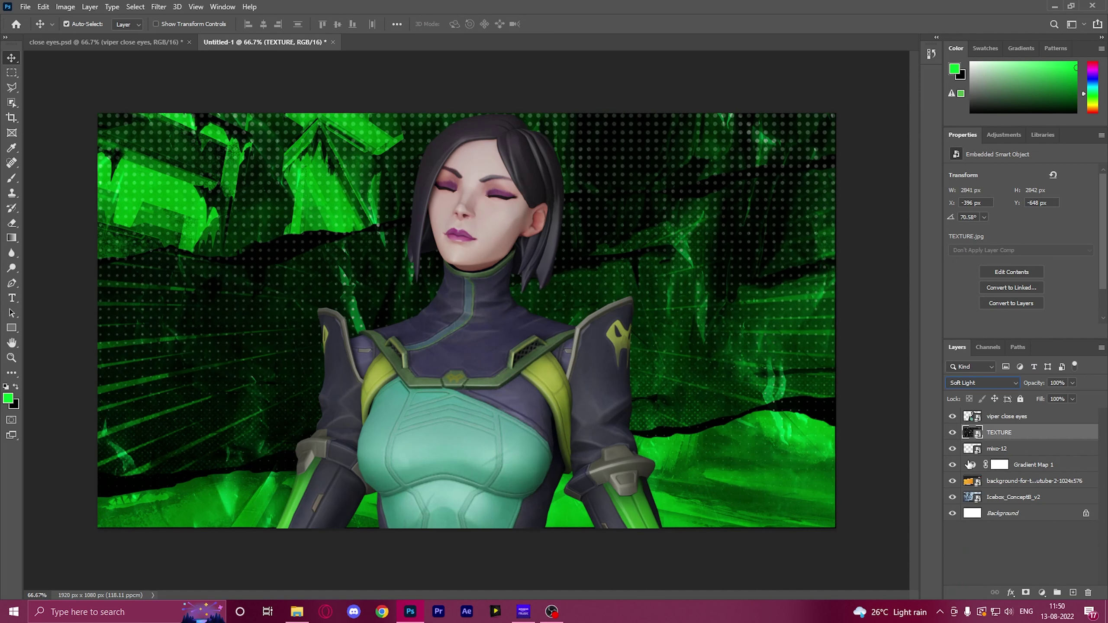
{"action": "left_click_drag", "start_coordinate": [1039, 383], "coordinate": [1031, 382]}
{"action": "left_click", "coordinate": [1008, 432], "text": "ctrl"}
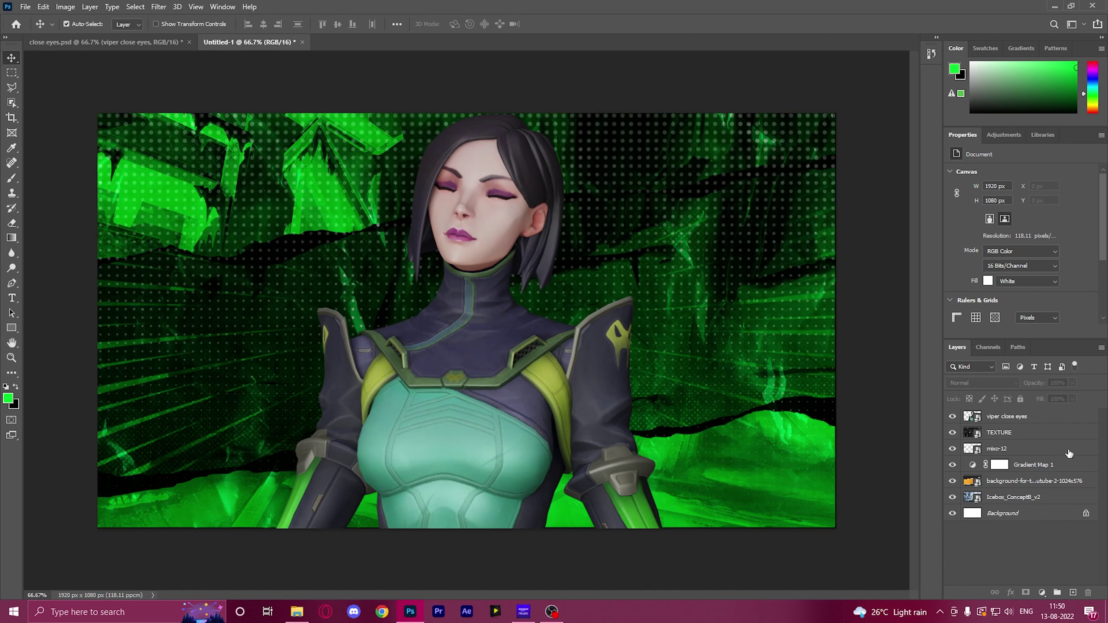
Add a Gradient Map adjustment layer directly above the viper close eyes layer
{"action": "left_click", "coordinate": [1005, 422]}
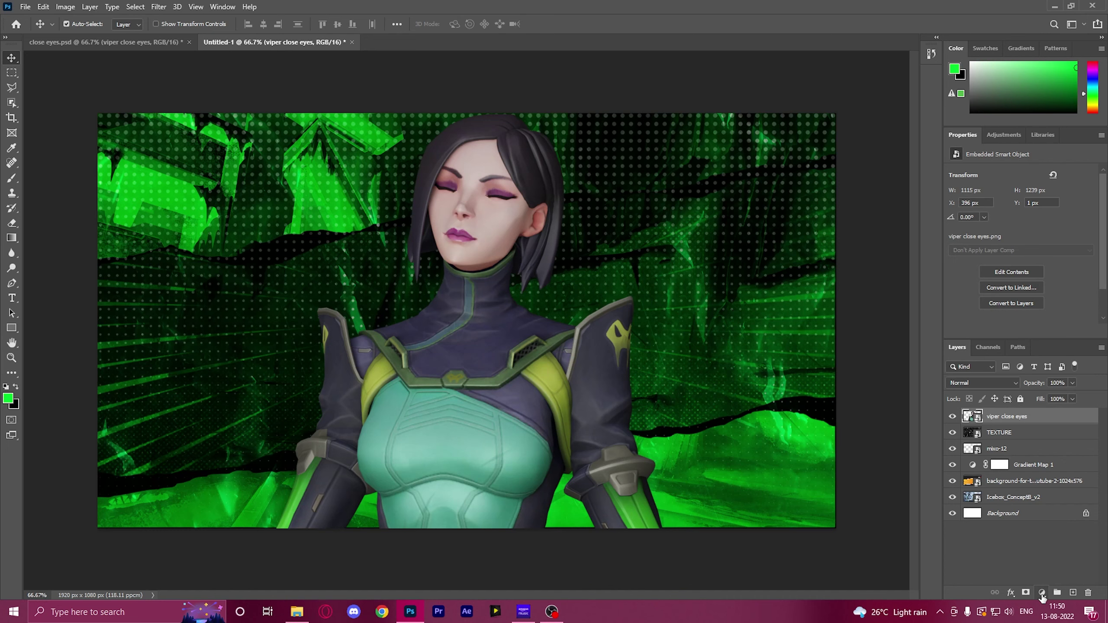
{"action": "left_click", "coordinate": [1042, 594]}
{"action": "left_click", "coordinate": [1046, 579]}
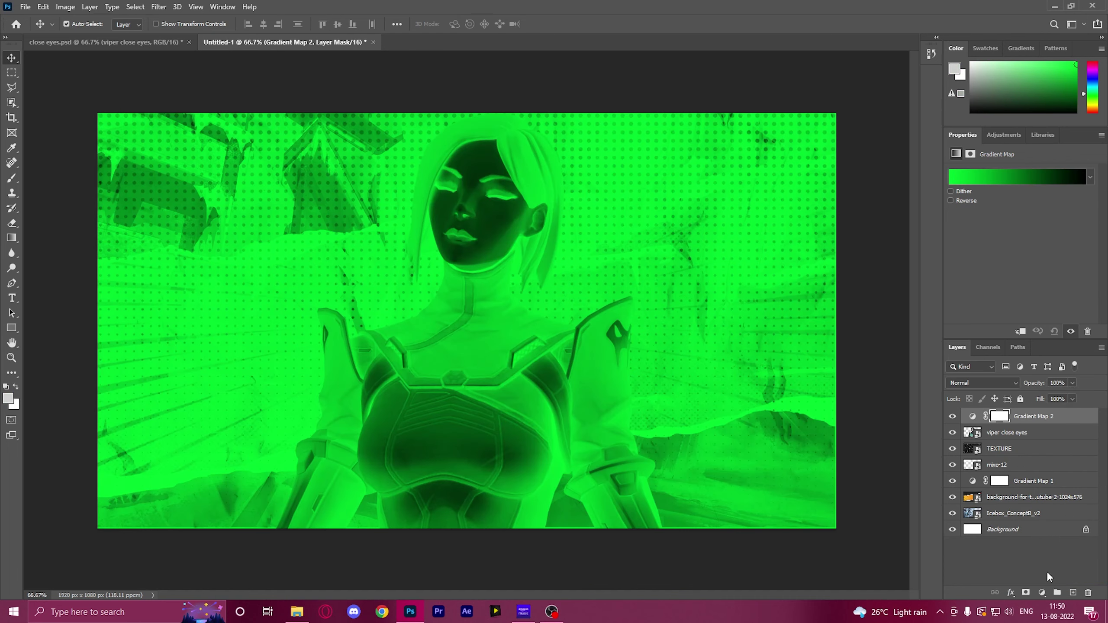
Recolor the new gradient map's starting stop to black and its ending stop to white (ffffff)
{"action": "left_click", "coordinate": [997, 176]}
{"action": "double_click", "coordinate": [769, 328]}
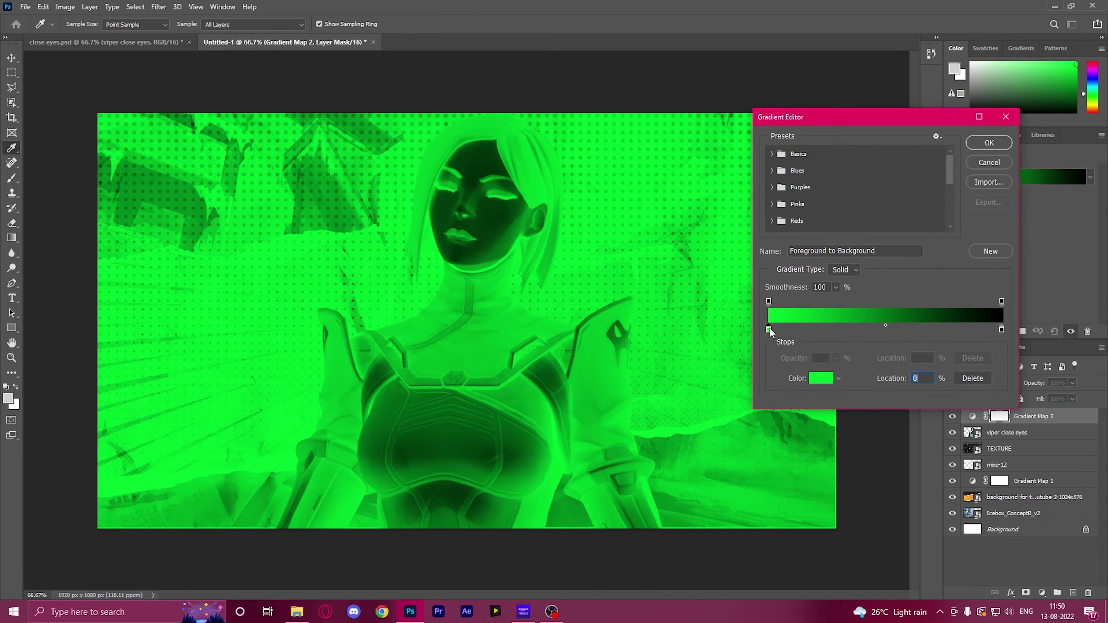
{"action": "left_click_drag", "start_coordinate": [662, 199], "coordinate": [512, 82]}
{"action": "left_click_drag", "start_coordinate": [644, 174], "coordinate": [481, 295]}
{"action": "left_click", "coordinate": [826, 80]}
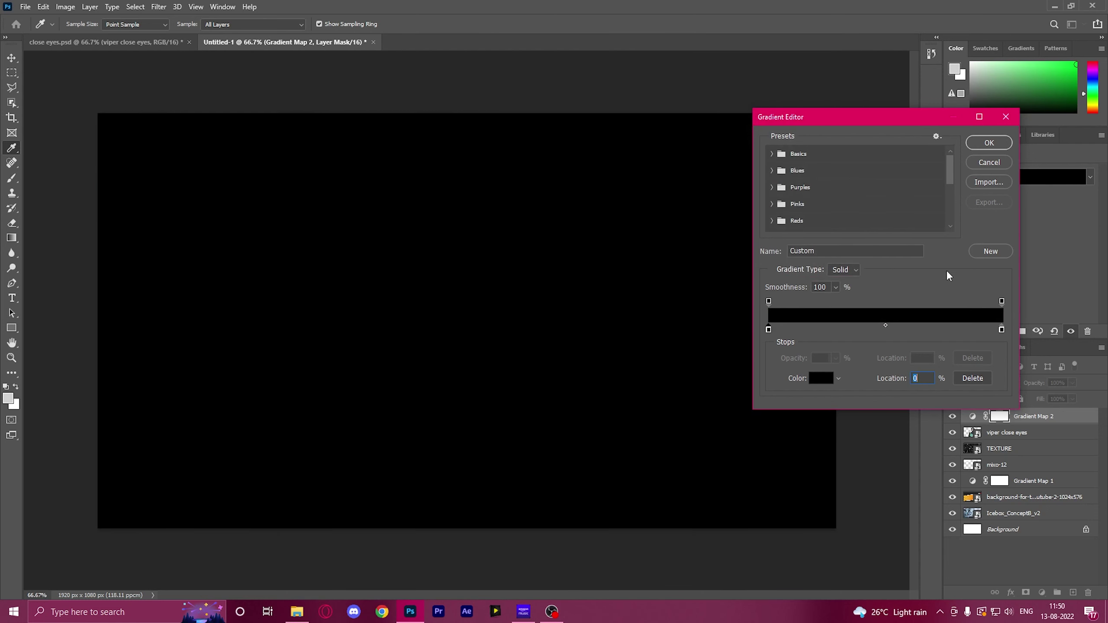
{"action": "double_click", "coordinate": [1002, 329]}
{"action": "left_click_drag", "start_coordinate": [619, 154], "coordinate": [564, 85]}
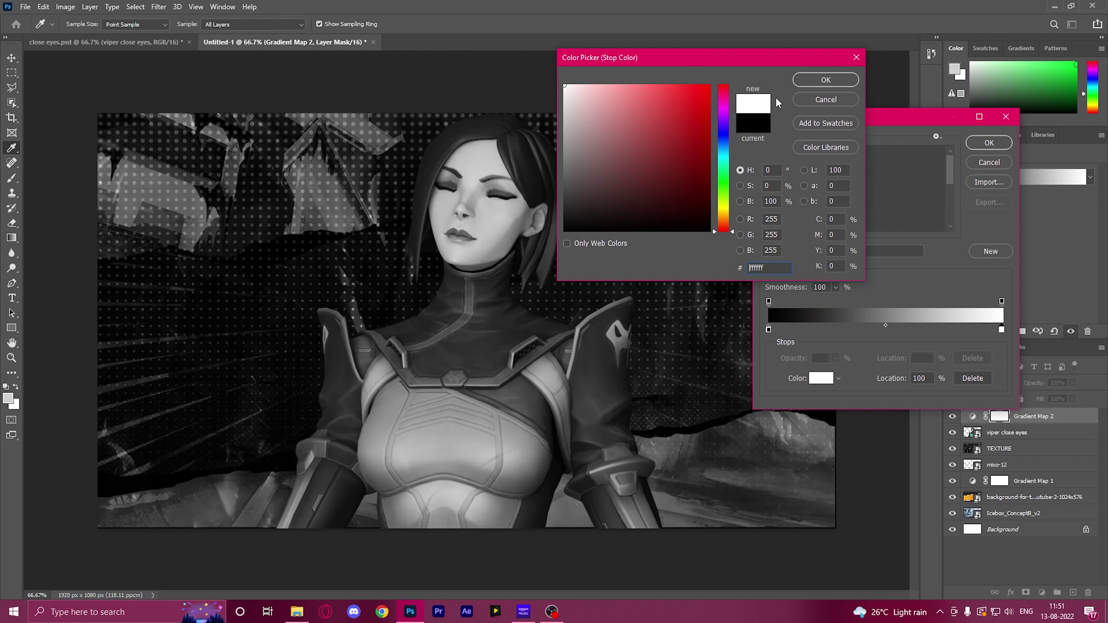
{"action": "left_click", "coordinate": [826, 80]}
Make the gradient's starting stop white and shift its midpoint to 26%
{"action": "double_click", "coordinate": [769, 329]}
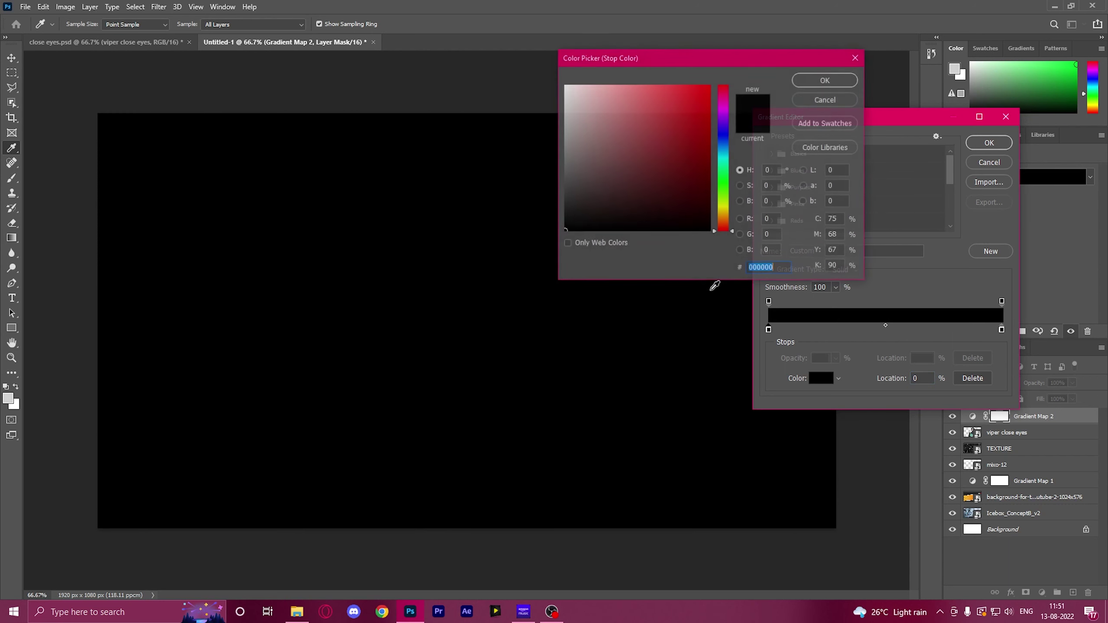
{"action": "left_click", "coordinate": [565, 86]}
{"action": "left_click", "coordinate": [827, 84]}
{"action": "left_click_drag", "start_coordinate": [886, 325], "coordinate": [830, 325]}
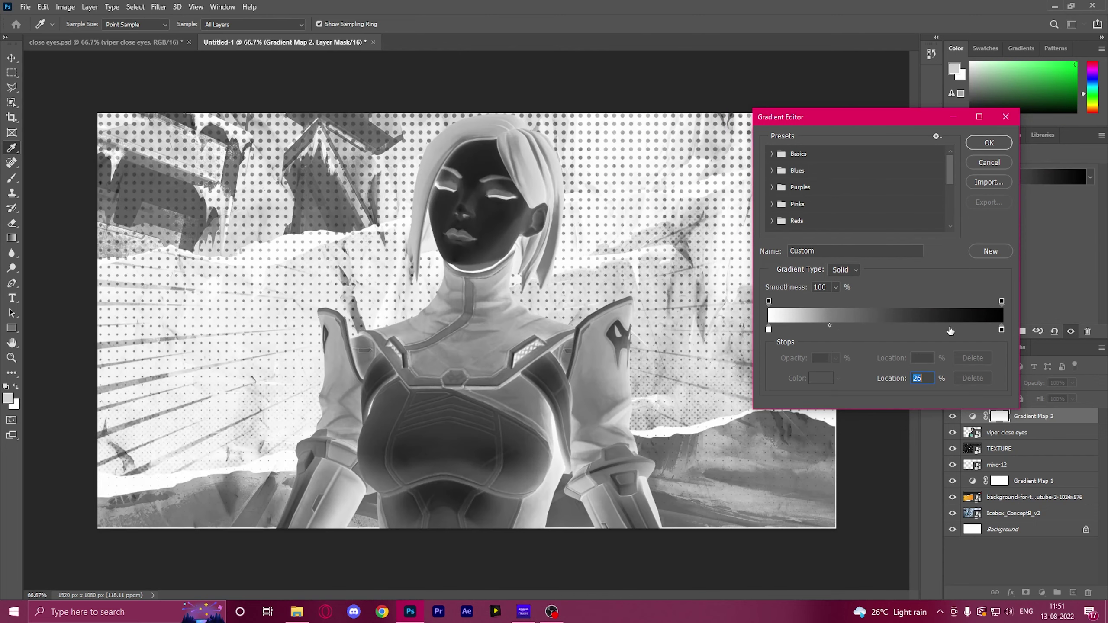
{"action": "left_click", "coordinate": [989, 144]}
Clip Gradient Map 2 to the viper close eyes layer and set its gradient's starting stop to black (000000)
{"action": "right_click", "coordinate": [1037, 418]}
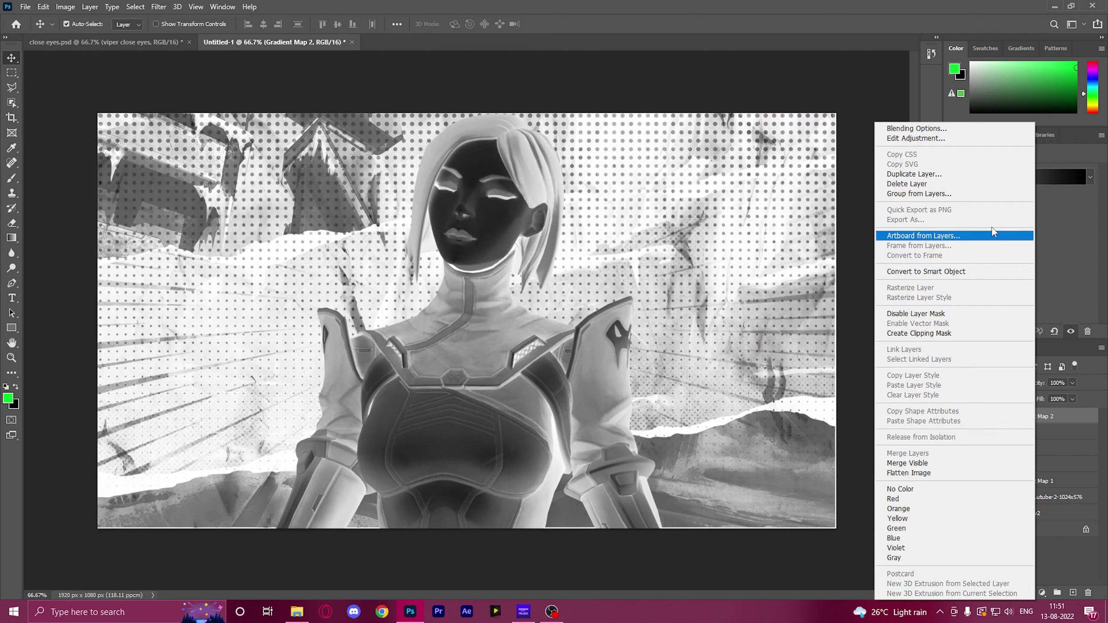
{"action": "left_click", "coordinate": [913, 343]}
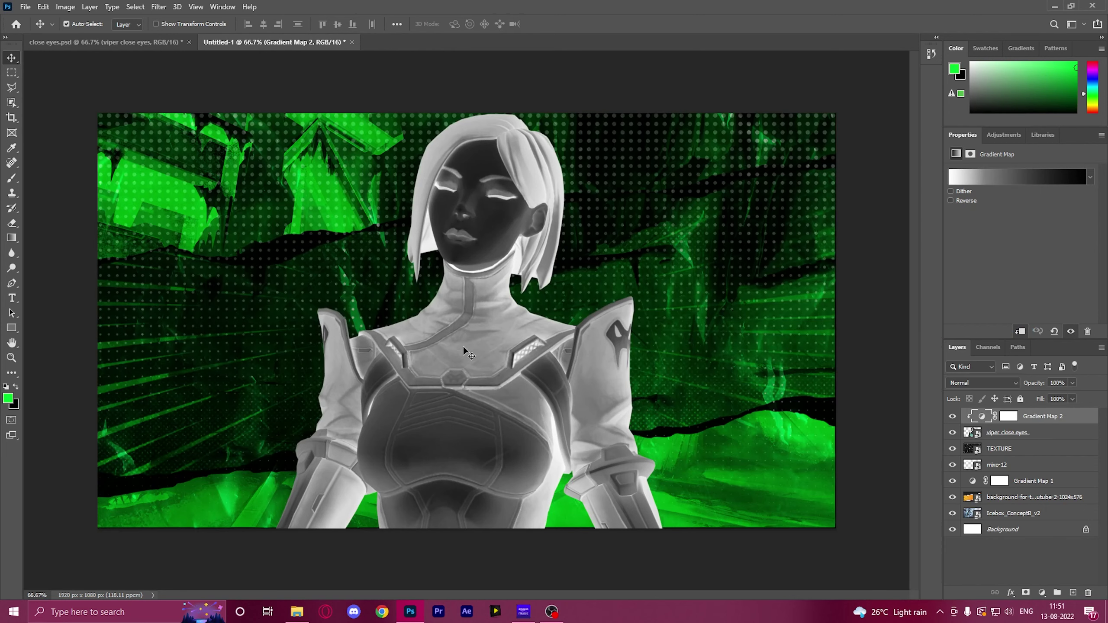
{"action": "left_click", "coordinate": [1010, 178]}
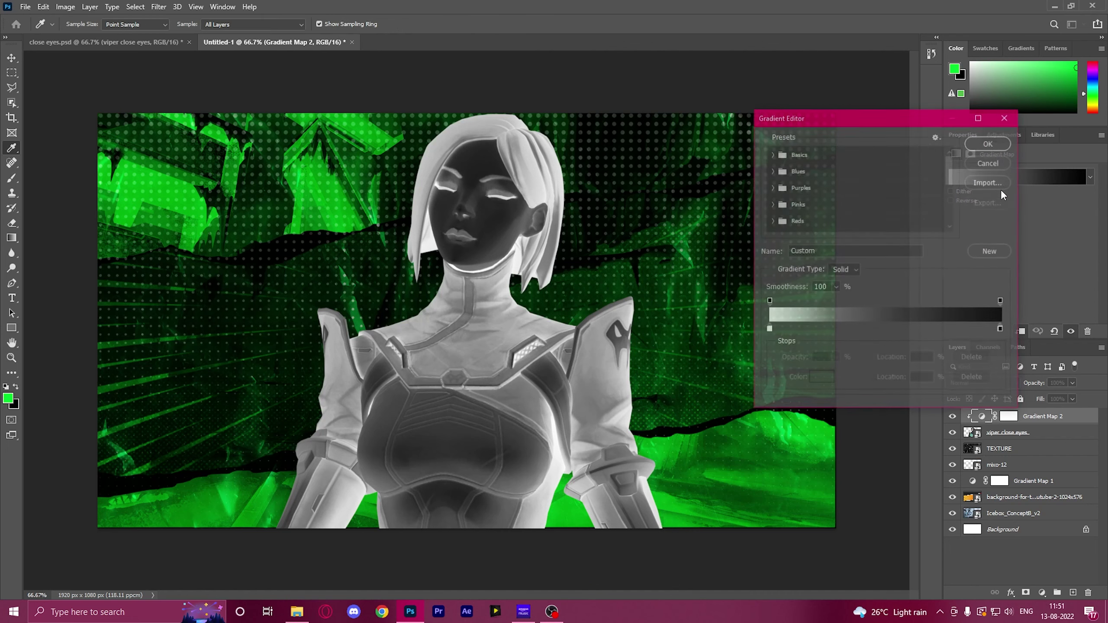
{"action": "double_click", "coordinate": [769, 329]}
{"action": "type", "text": "000000"}
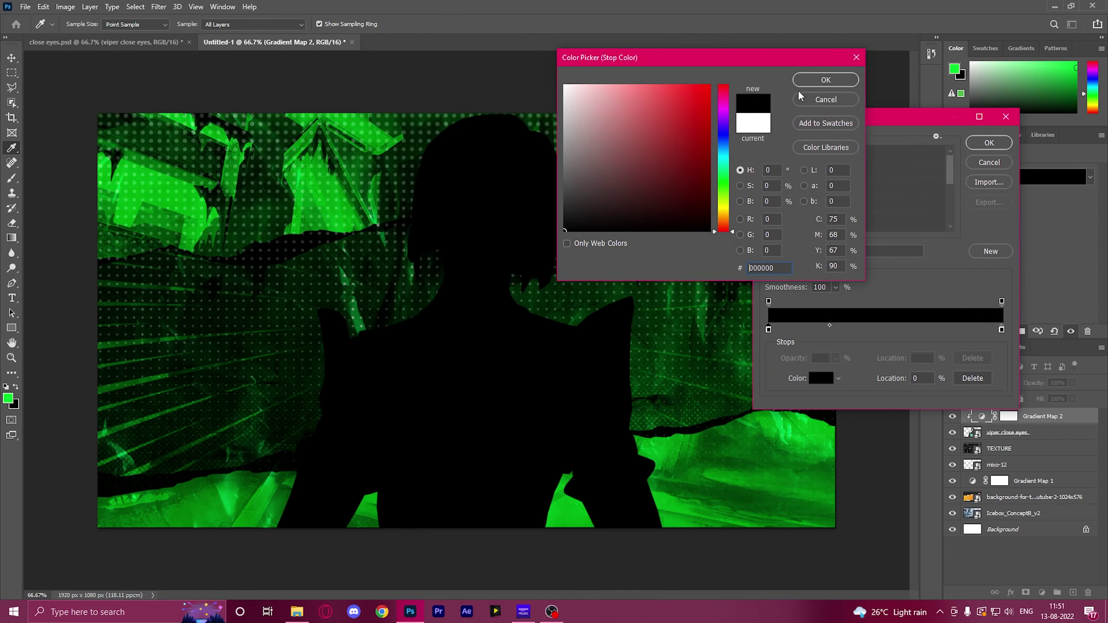
{"action": "key", "text": "Return"}
Set the gradient's ending stop to white (ffffff) and move its midpoint to 75%
{"action": "double_click", "coordinate": [1002, 330]}
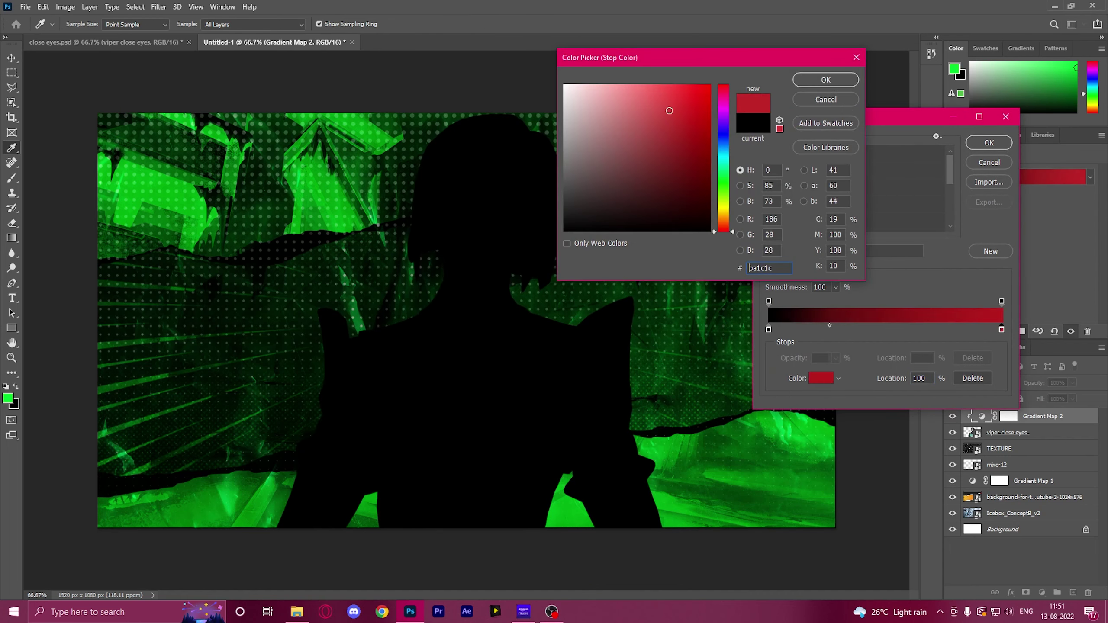
{"action": "type", "text": "ffffff"}
{"action": "left_click", "coordinate": [831, 81]}
{"action": "left_click", "coordinate": [902, 330]}
{"action": "left_click_drag", "start_coordinate": [901, 330], "coordinate": [944, 325]}
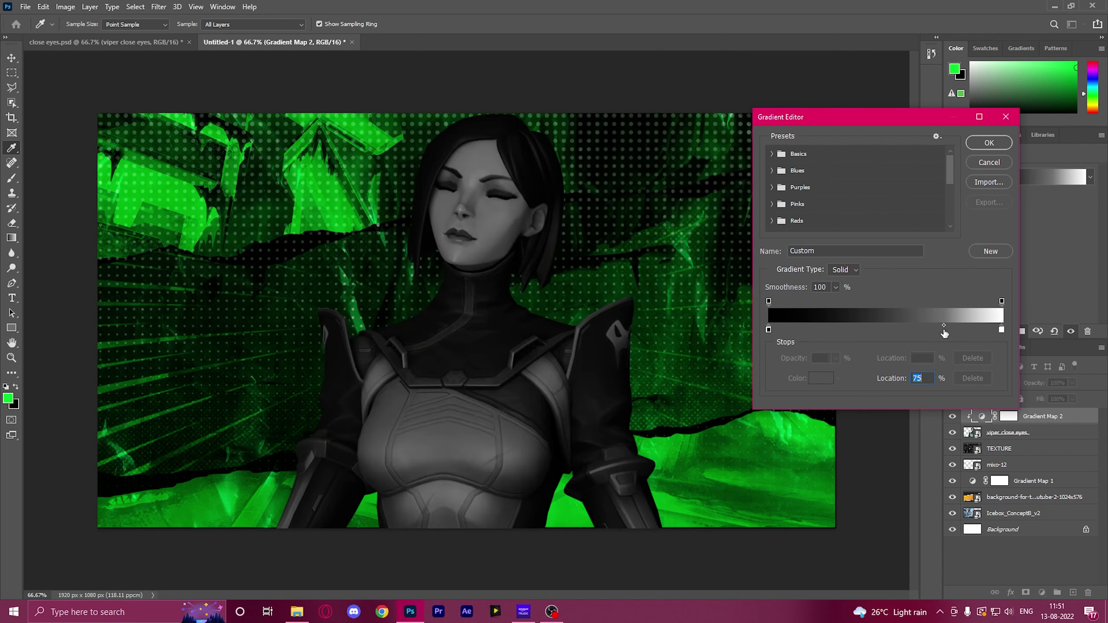
{"action": "left_click", "coordinate": [989, 144]}
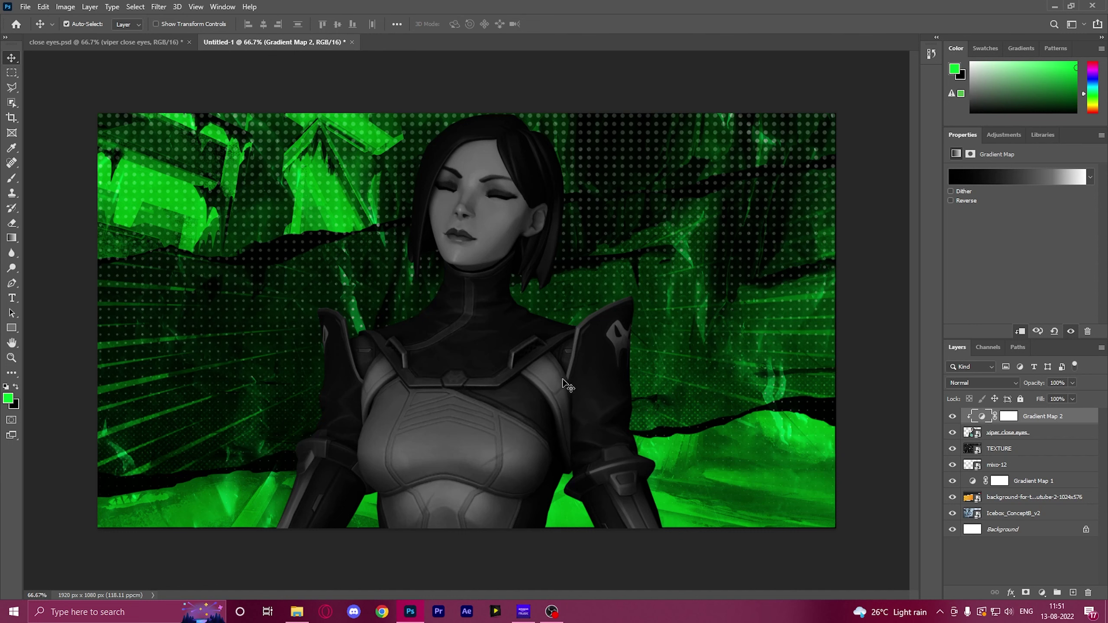
Place the ascendant image from the valorant stuff folder and scale it to about 32% over Viper's chest
{"action": "left_click", "coordinate": [296, 611]}
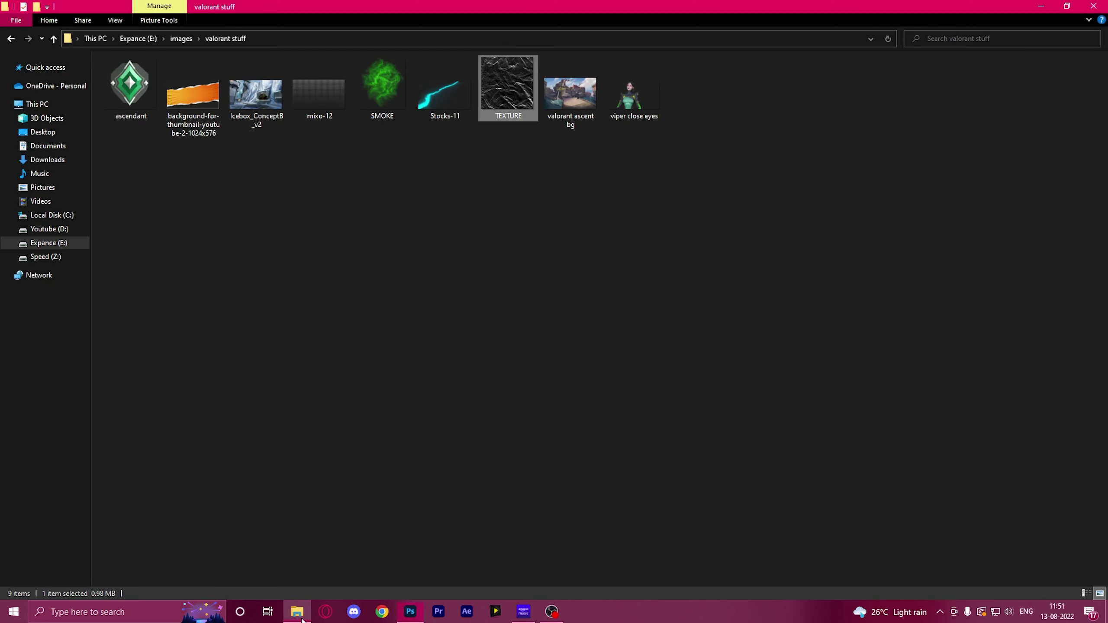
{"action": "left_click_drag", "start_coordinate": [130, 87], "coordinate": [457, 375]}
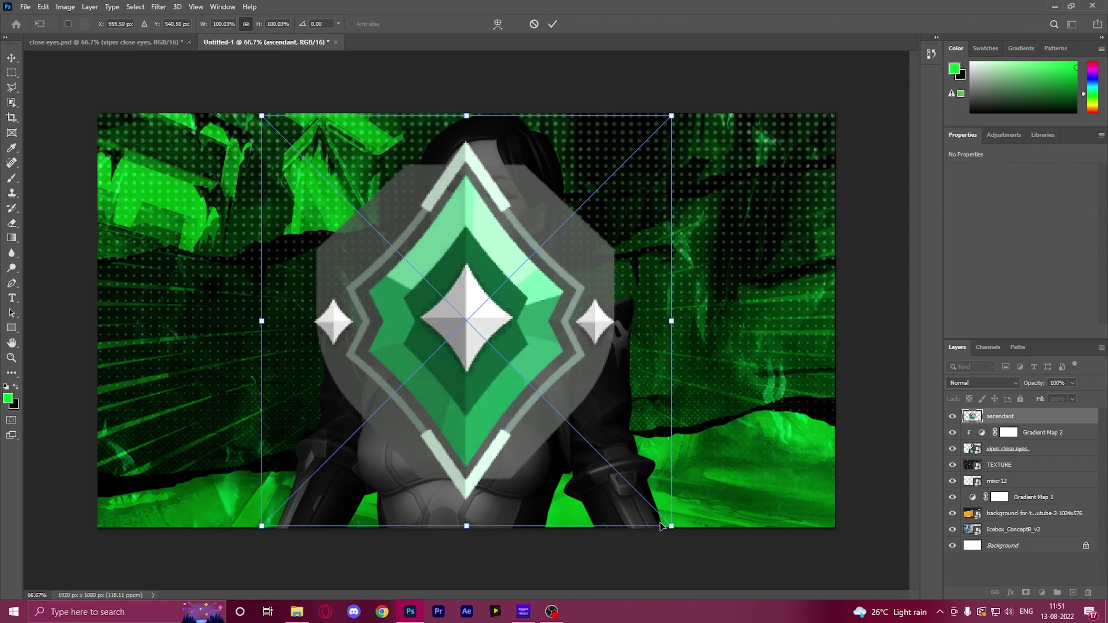
{"action": "left_click_drag", "start_coordinate": [661, 526], "coordinate": [496, 395]}
{"action": "left_click_drag", "start_coordinate": [533, 451], "coordinate": [527, 442]}
{"action": "left_click_drag", "start_coordinate": [490, 382], "coordinate": [489, 383]}
Skew the corners of the ascendant emblem to follow the tilt of Viper's chest
{"action": "right_click", "coordinate": [484, 369]}
{"action": "left_click", "coordinate": [522, 411]}
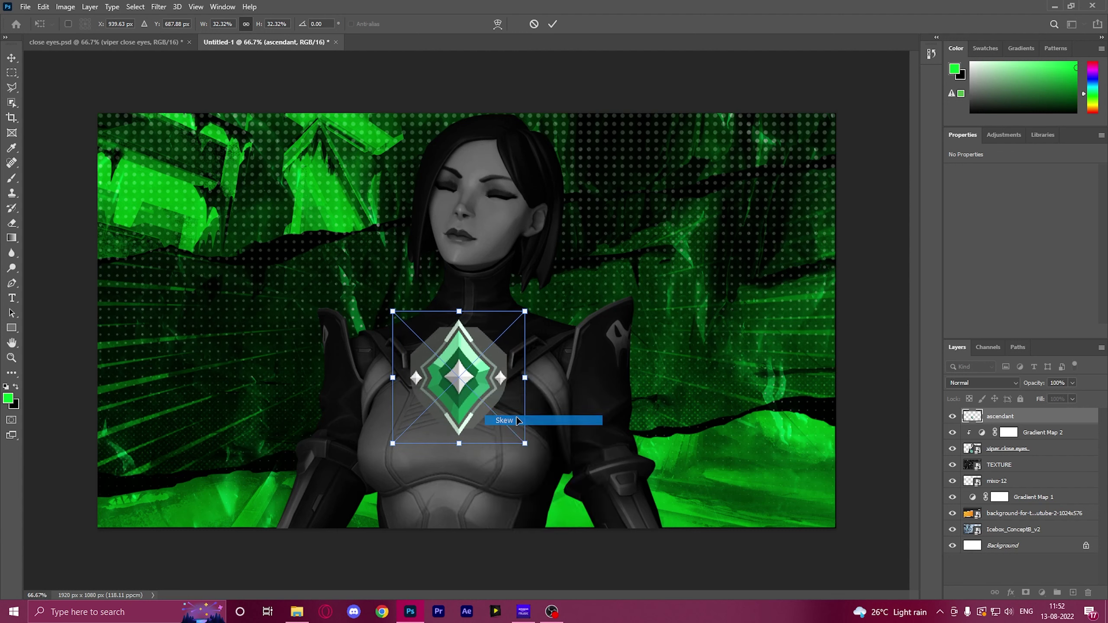
{"action": "left_click_drag", "start_coordinate": [393, 314], "coordinate": [412, 325]}
{"action": "left_click_drag", "start_coordinate": [394, 443], "coordinate": [395, 429]}
{"action": "left_click_drag", "start_coordinate": [525, 444], "coordinate": [511, 442]}
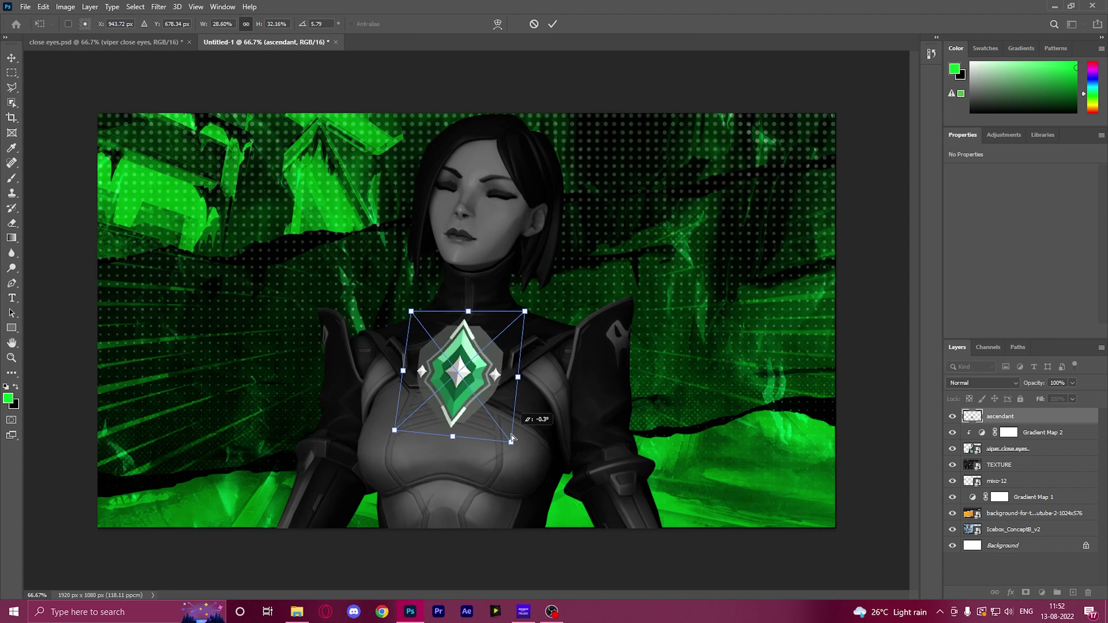
{"action": "left_click_drag", "start_coordinate": [525, 312], "coordinate": [526, 303]}
{"action": "left_click_drag", "start_coordinate": [411, 313], "coordinate": [423, 328]}
{"action": "left_click_drag", "start_coordinate": [518, 374], "coordinate": [541, 381]}
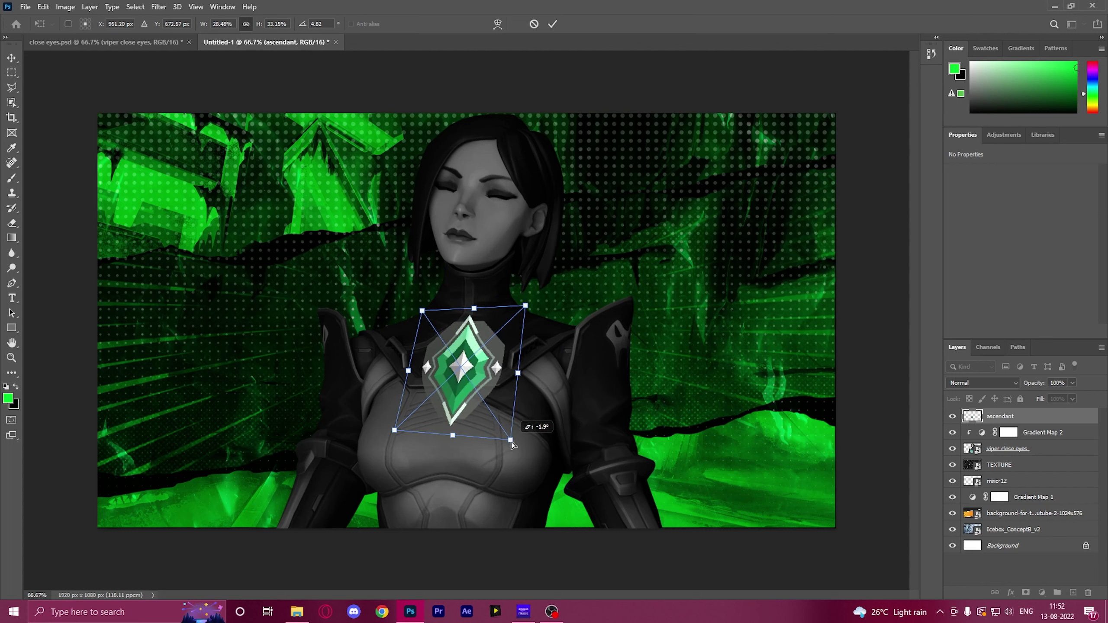
{"action": "double_click", "coordinate": [475, 370]}
Skew the ascendant emblem's upper corners inward and reposition it at the centre of Viper's chest
{"action": "key", "text": "ctrl+t"}
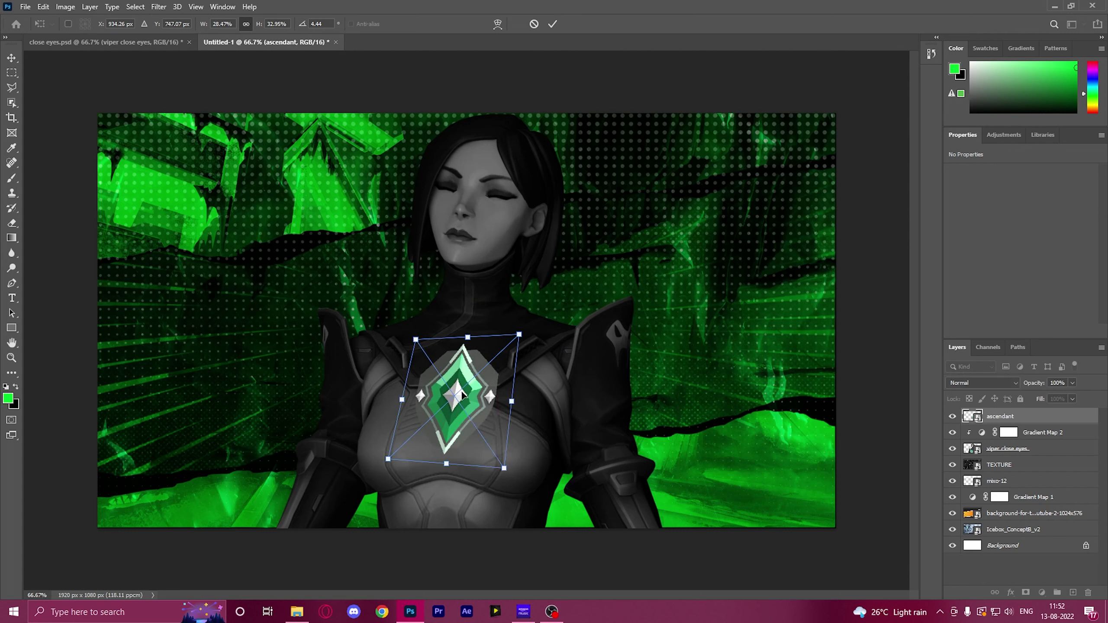
{"action": "right_click", "coordinate": [473, 390]}
{"action": "left_click", "coordinate": [485, 440]}
{"action": "mouse_move", "coordinate": [417, 344]}
{"action": "left_mouse_down"}
{"action": "mouse_move", "coordinate": [402, 323]}
{"action": "mouse_move", "coordinate": [410, 357]}
{"action": "left_mouse_up"}
{"action": "mouse_move", "coordinate": [519, 335]}
{"action": "left_mouse_down"}
{"action": "mouse_move", "coordinate": [508, 349]}
{"action": "mouse_move", "coordinate": [510, 338]}
{"action": "left_mouse_up"}
{"action": "key", "text": "super"}
{"action": "key", "text": "super"}
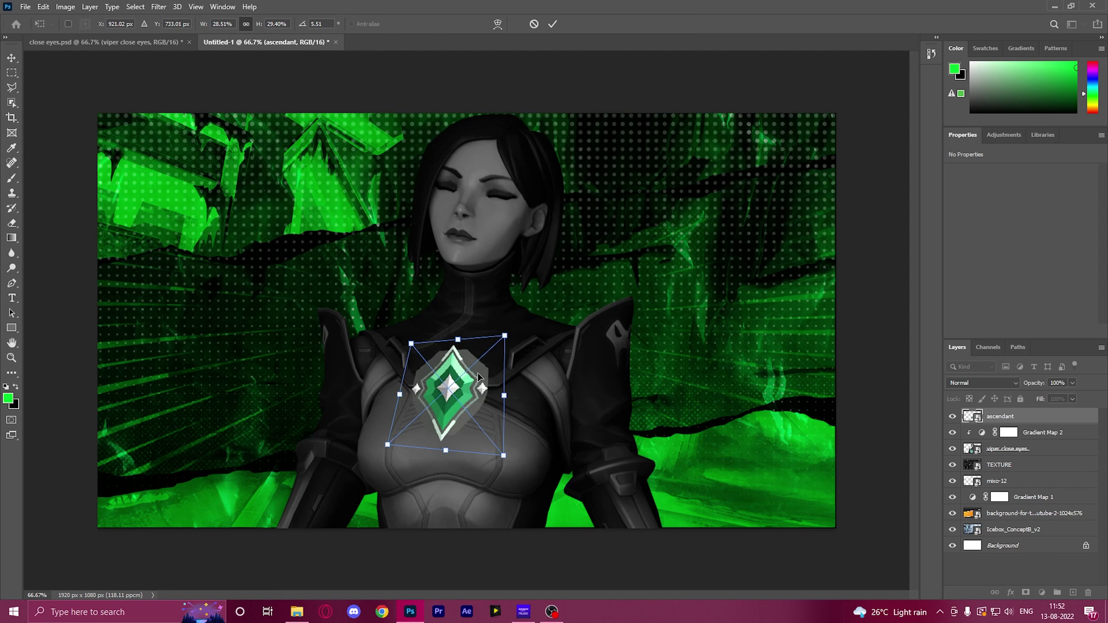
{"action": "key", "text": "Return"}
{"action": "left_click_drag", "start_coordinate": [442, 380], "coordinate": [454, 388]}
Add a green Outer Glow in Screen mode with 56% opacity and 25% spread to the ascendant layer
{"action": "left_click", "coordinate": [1005, 593]}
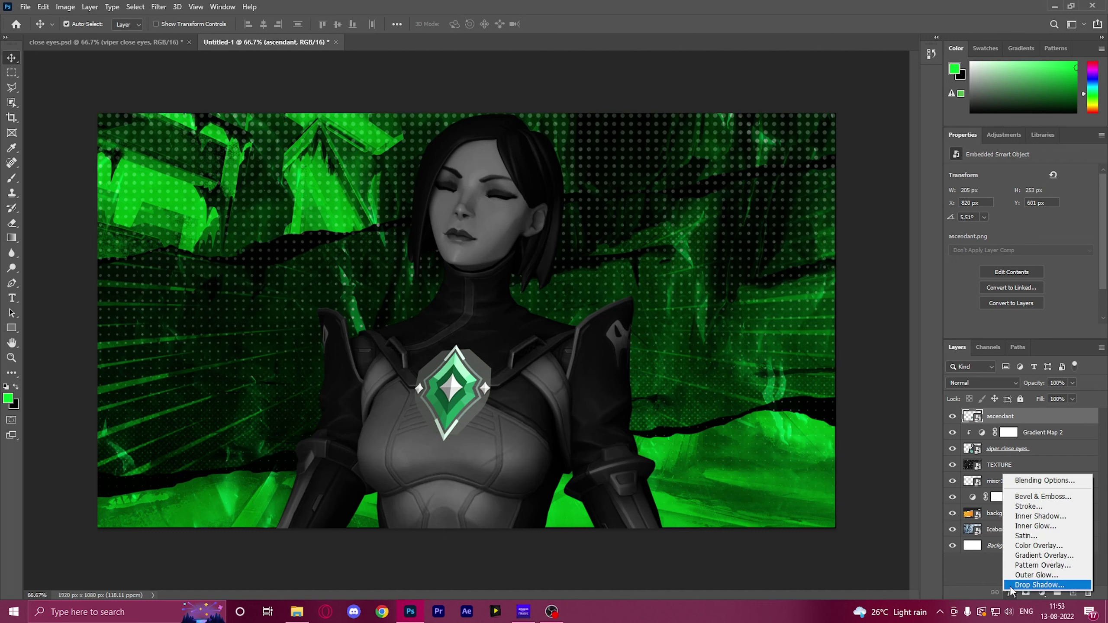
{"action": "left_click", "coordinate": [1043, 575]}
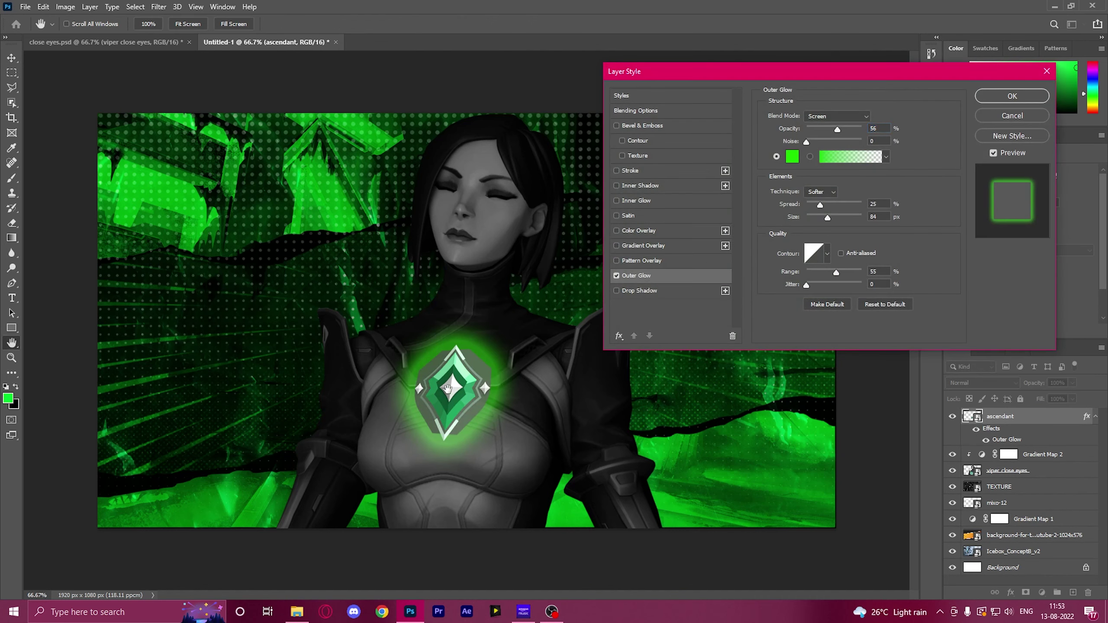
{"action": "left_click", "coordinate": [1016, 100]}
{"action": "key", "text": "v"}
{"action": "left_click_drag", "start_coordinate": [442, 393], "coordinate": [443, 392]}
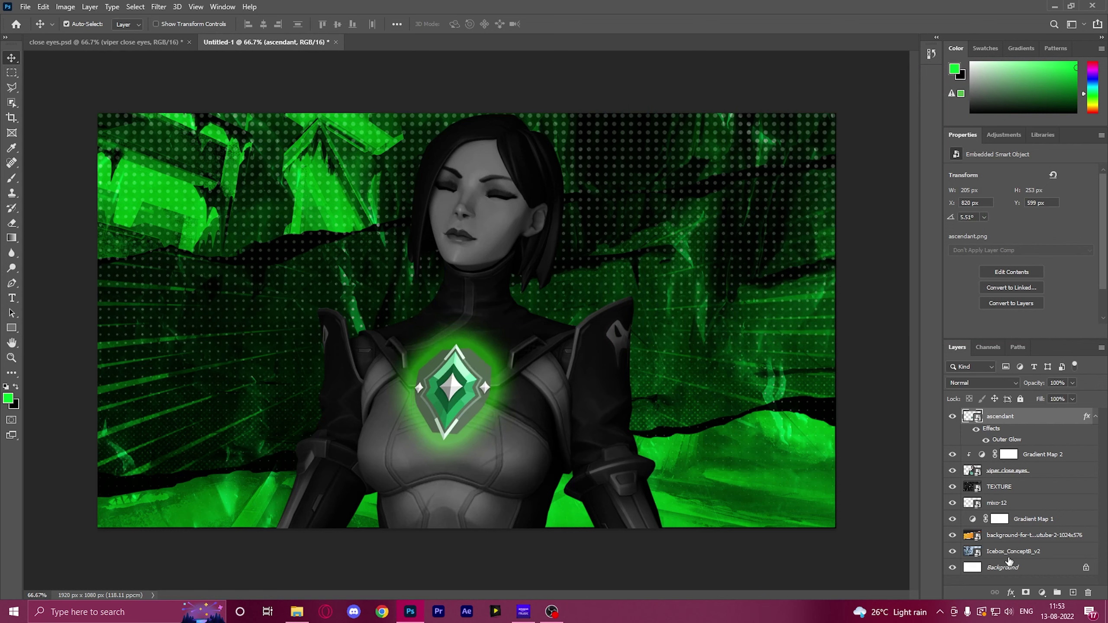
Add a Multiply Drop Shadow to the ascendant layer with 90% opacity and 79 px distance
{"action": "left_click", "coordinate": [1011, 593]}
{"action": "left_click", "coordinate": [1029, 589]}
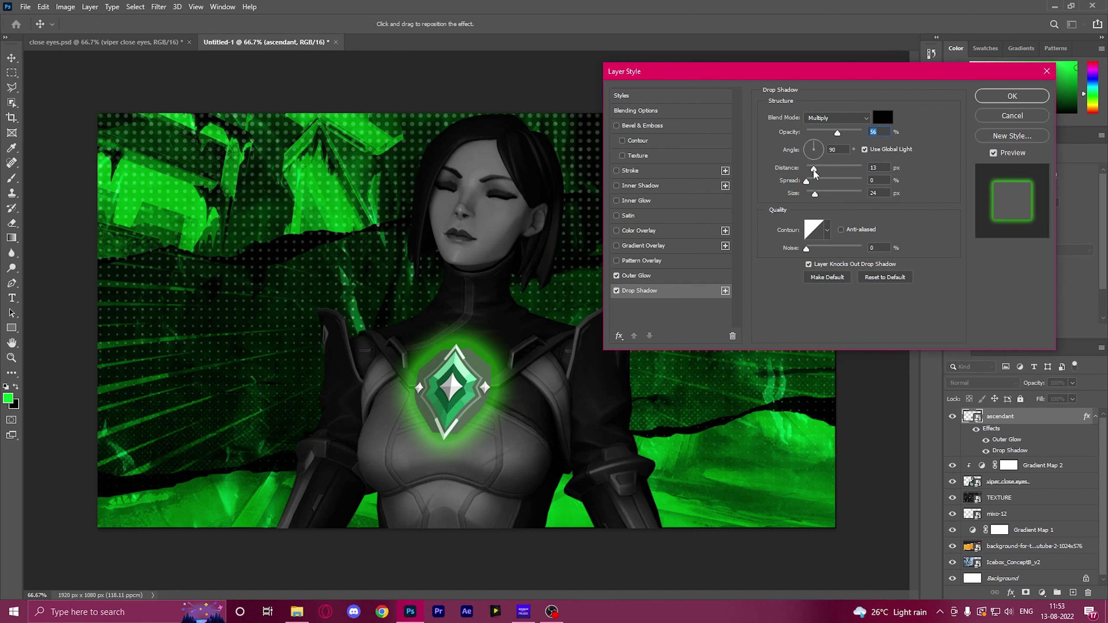
{"action": "left_click_drag", "start_coordinate": [814, 171], "coordinate": [845, 173]}
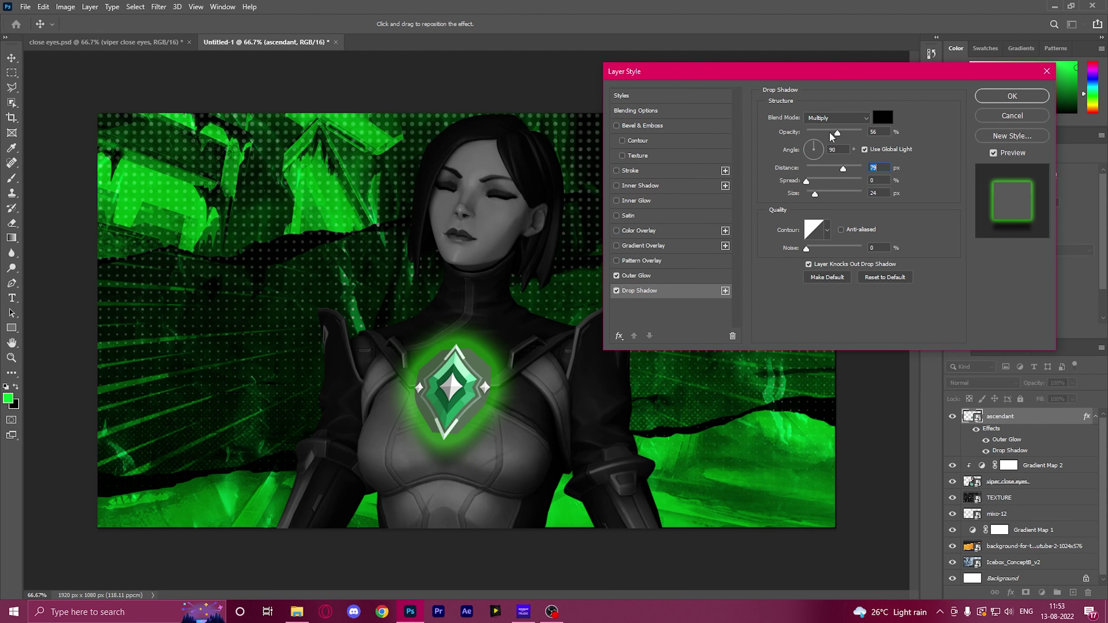
{"action": "left_click_drag", "start_coordinate": [838, 133], "coordinate": [855, 134]}
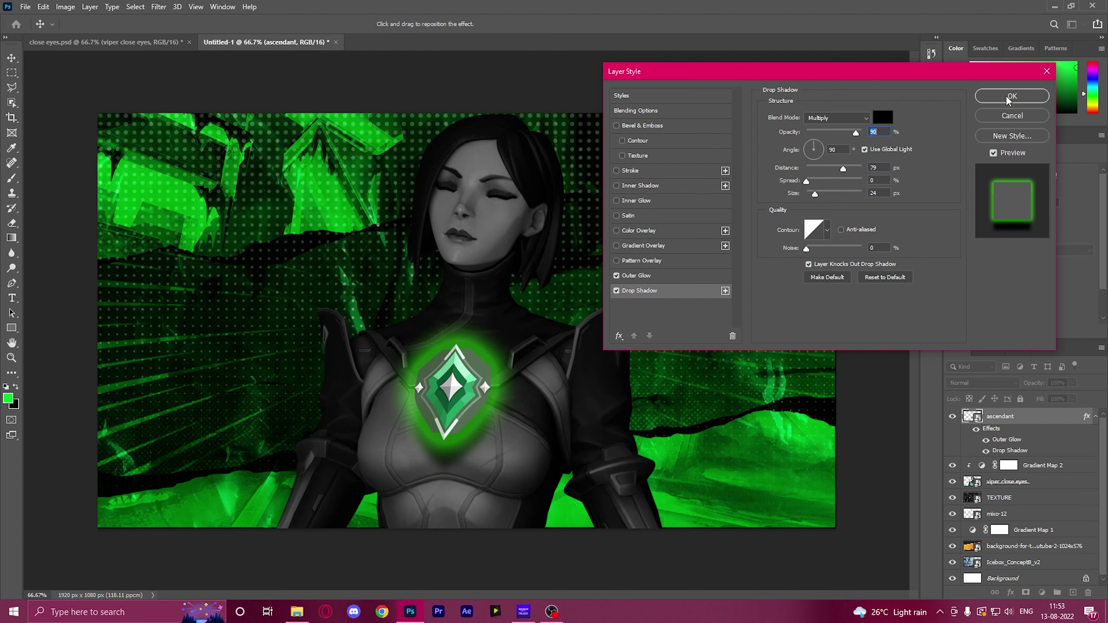
{"action": "left_click", "coordinate": [1001, 97]}
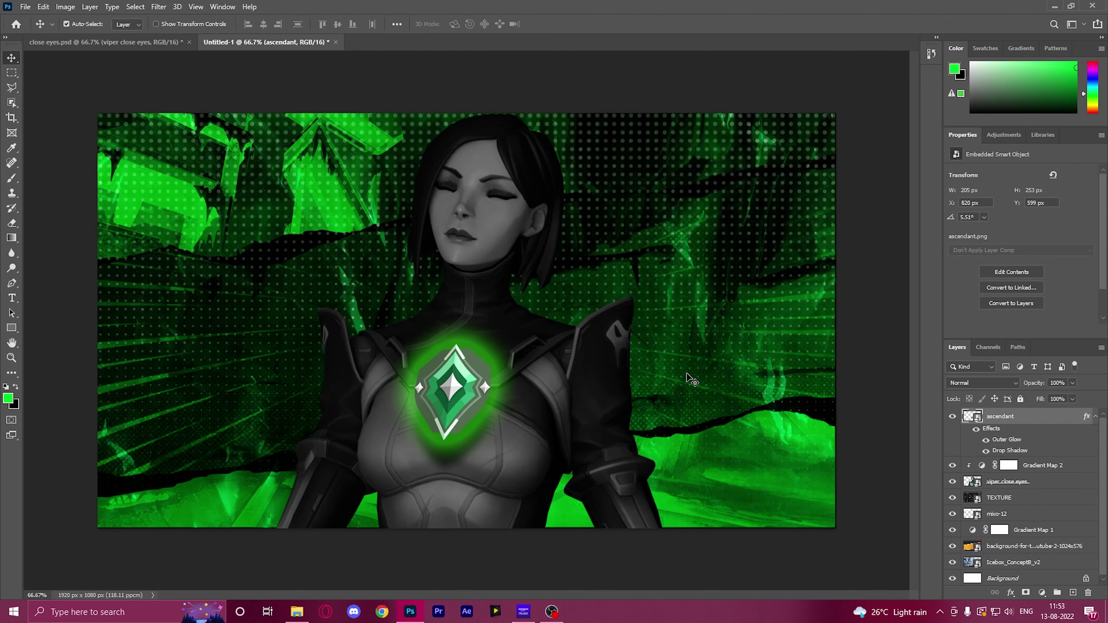
Examine how the glowing emblem and Viper look at small thumbnail size and enlarged
{"action": "scroll", "coordinate": [688, 370], "scroll_direction": "down", "scroll_amount": 3}
{"action": "scroll", "coordinate": [688, 370], "scroll_direction": "down", "scroll_amount": 3}
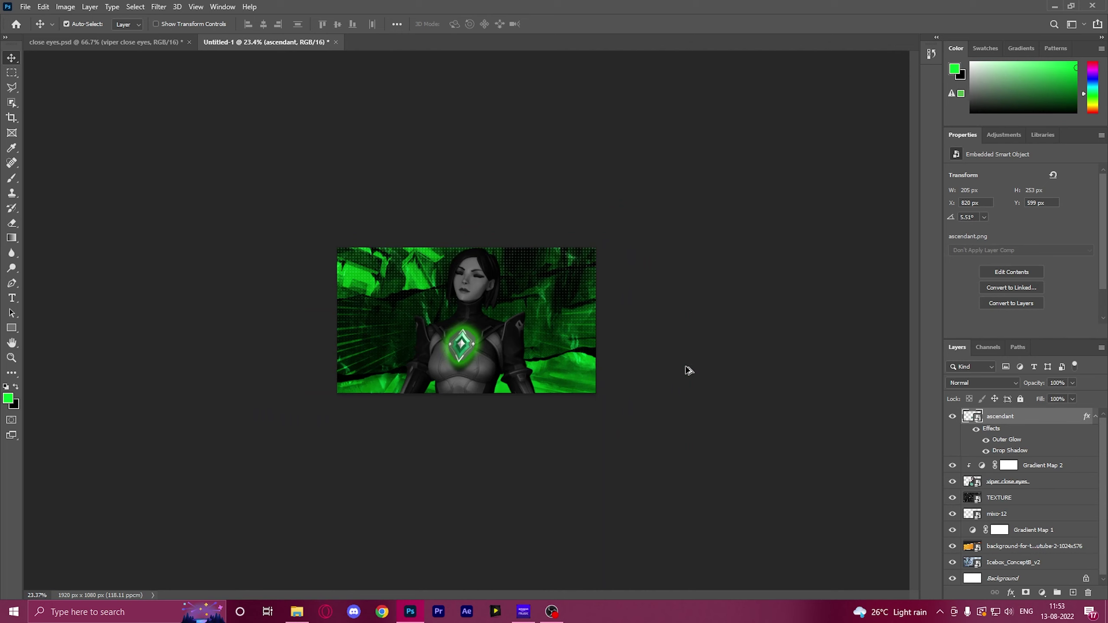
{"action": "scroll", "coordinate": [688, 371], "scroll_direction": "down", "scroll_amount": 1}
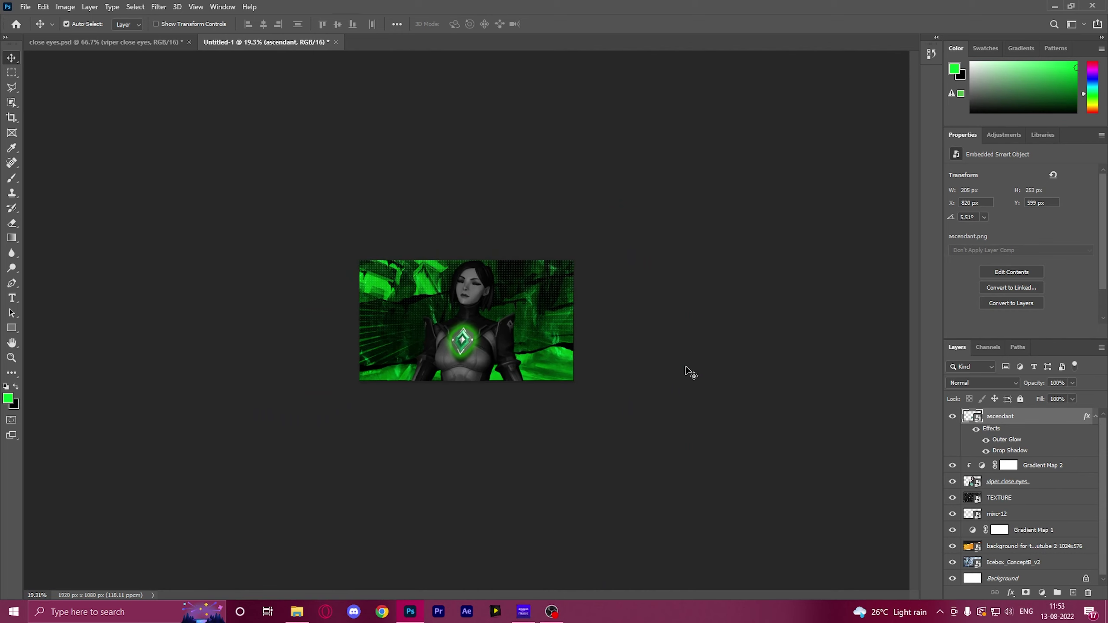
{"action": "scroll", "coordinate": [541, 358], "scroll_direction": "up", "scroll_amount": 4}
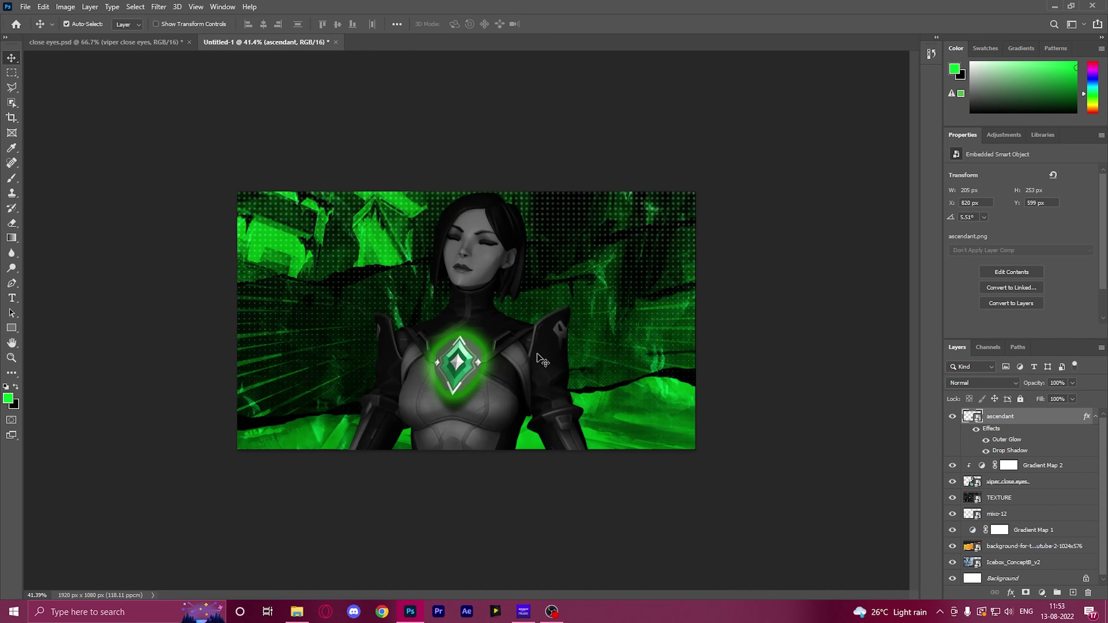
{"action": "scroll", "coordinate": [542, 360], "scroll_direction": "up", "scroll_amount": 2}
{"action": "scroll", "coordinate": [542, 360], "scroll_direction": "up", "scroll_amount": 1}
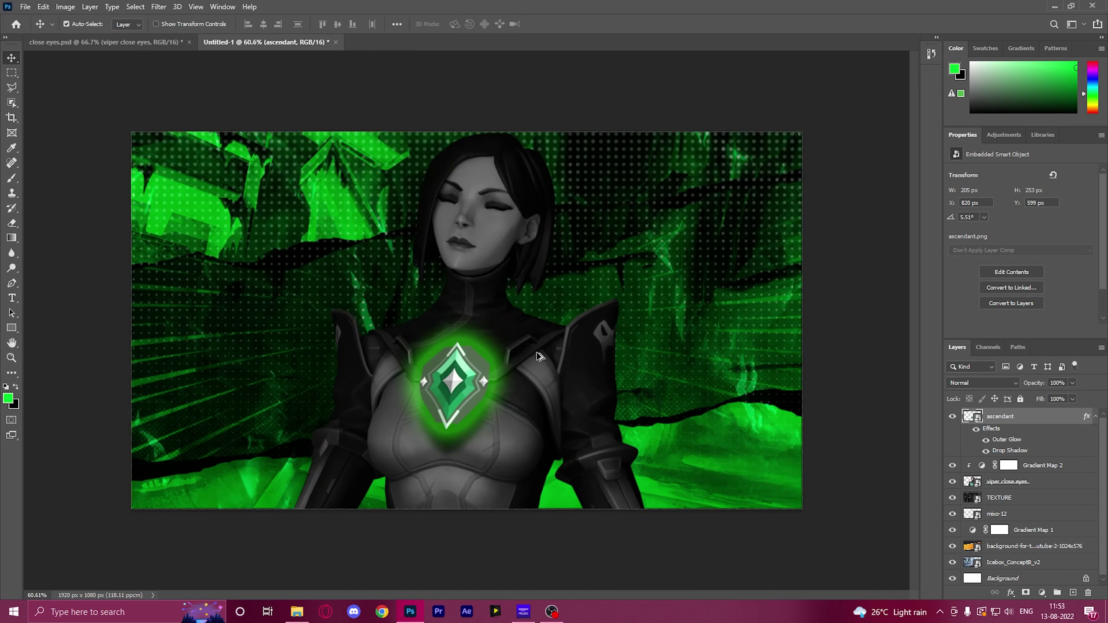
{"action": "scroll", "coordinate": [540, 357], "scroll_direction": "up", "scroll_amount": 1}
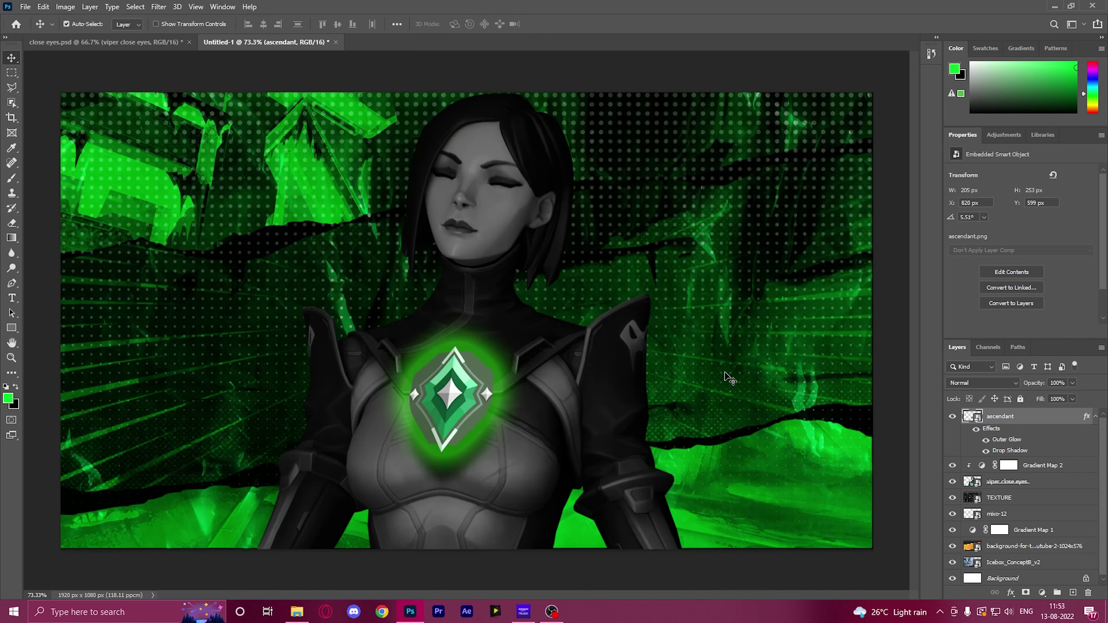
Hide Gradient Map 2 and add a new Gradient Map adjustment clipped to the viper close eyes layer
{"action": "left_click", "coordinate": [1032, 484]}
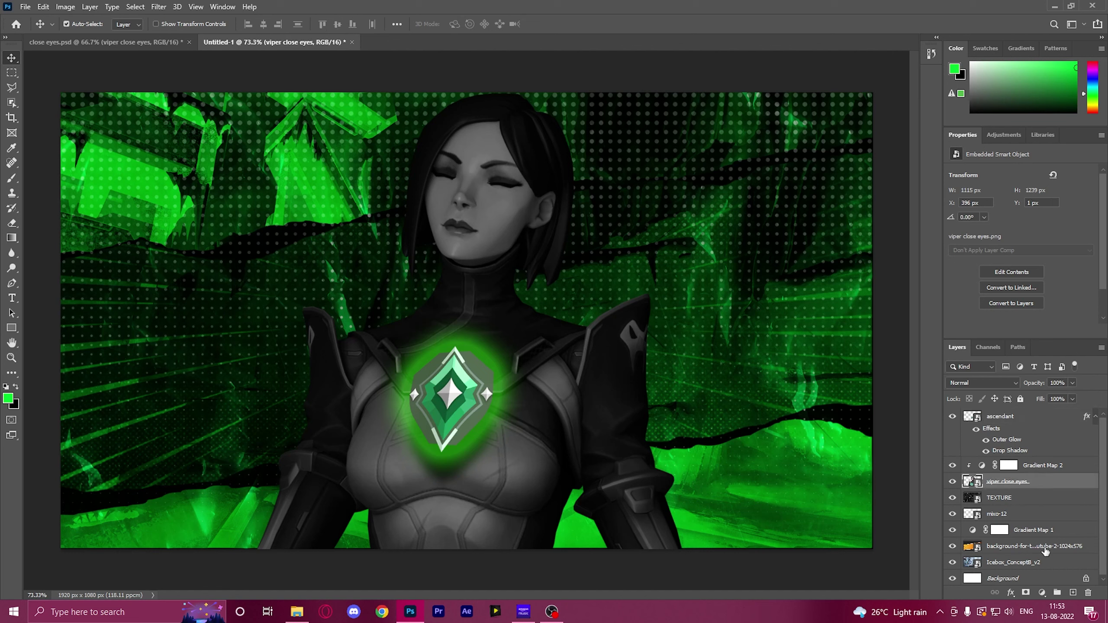
{"action": "left_click", "coordinate": [953, 466]}
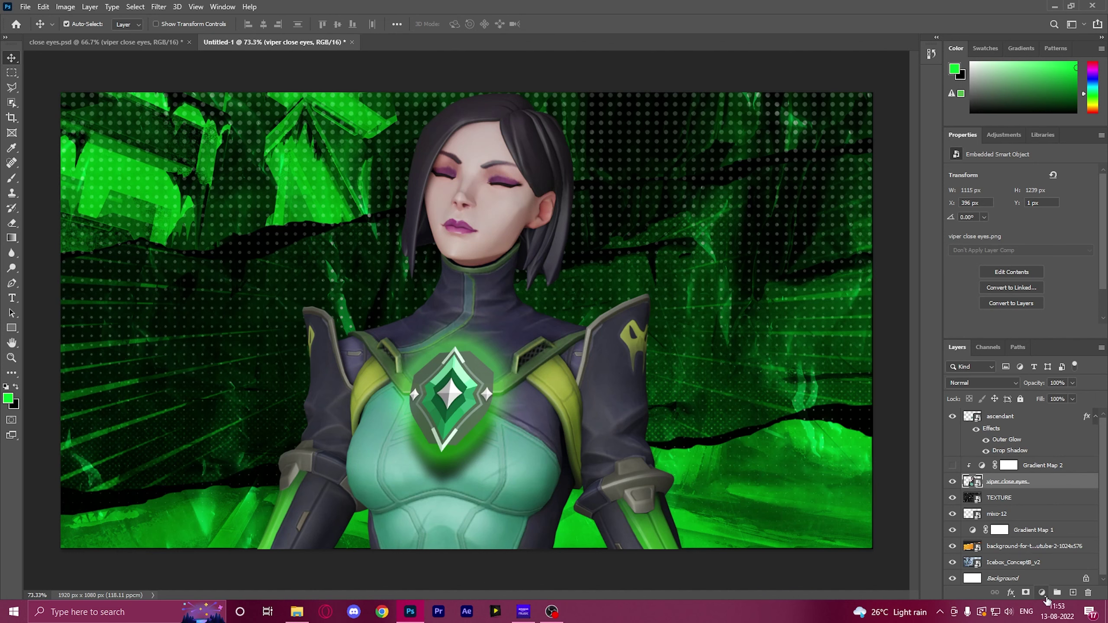
{"action": "left_click", "coordinate": [1042, 592]}
{"action": "left_click", "coordinate": [1046, 582]}
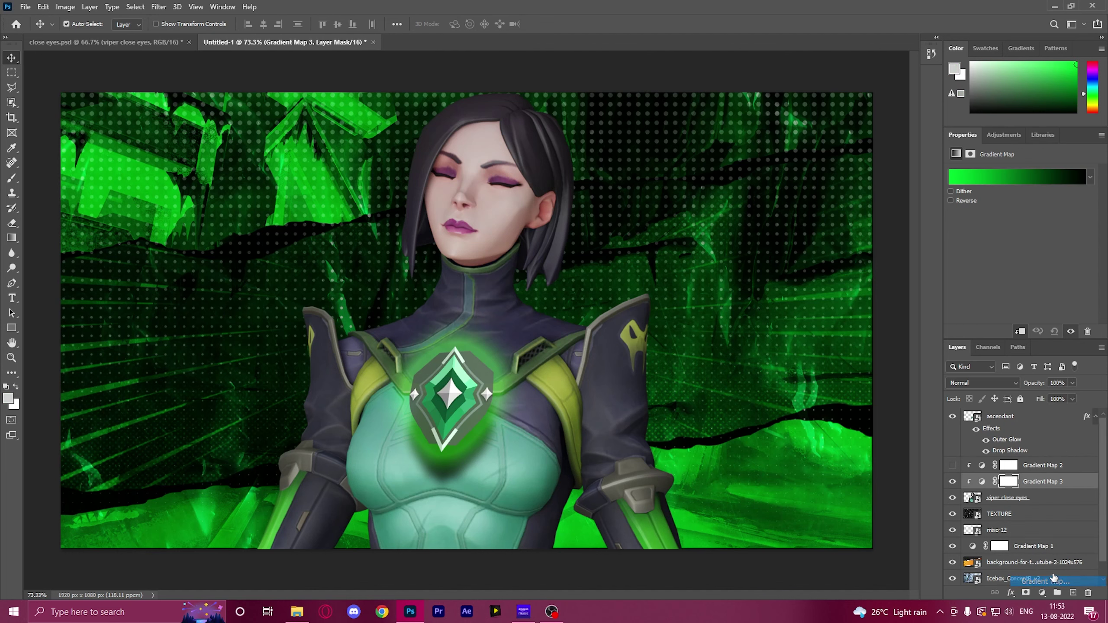
Make the new gradient map solid green by setting its black end stop to 00e130 like the start stop
{"action": "left_click", "coordinate": [1003, 178]}
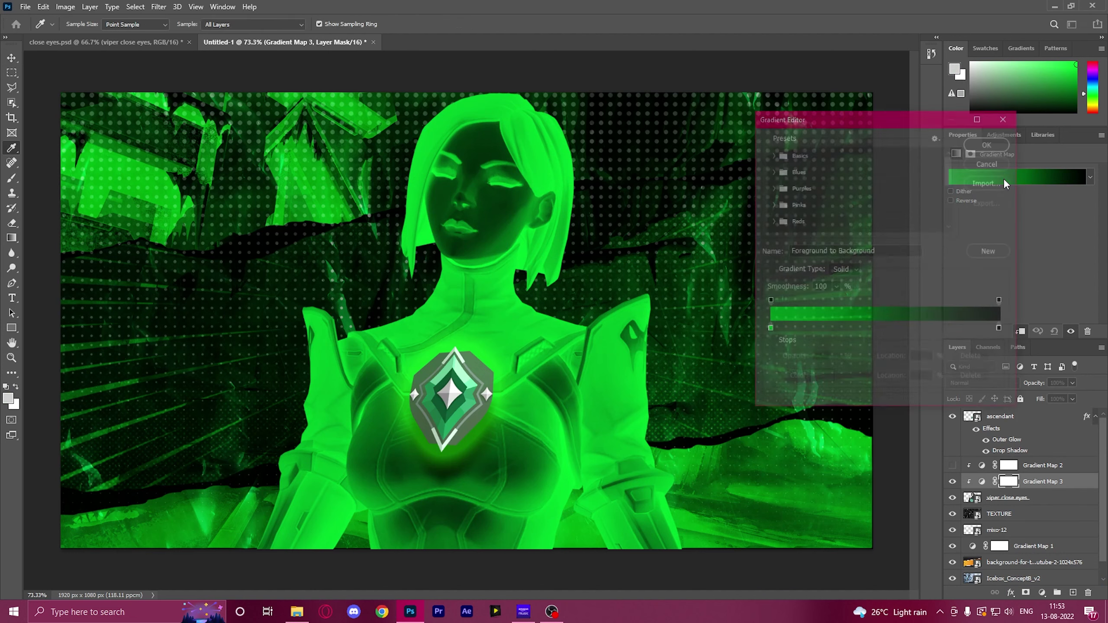
{"action": "left_click_drag", "start_coordinate": [1001, 330], "coordinate": [1009, 332]}
{"action": "double_click", "coordinate": [1002, 330]}
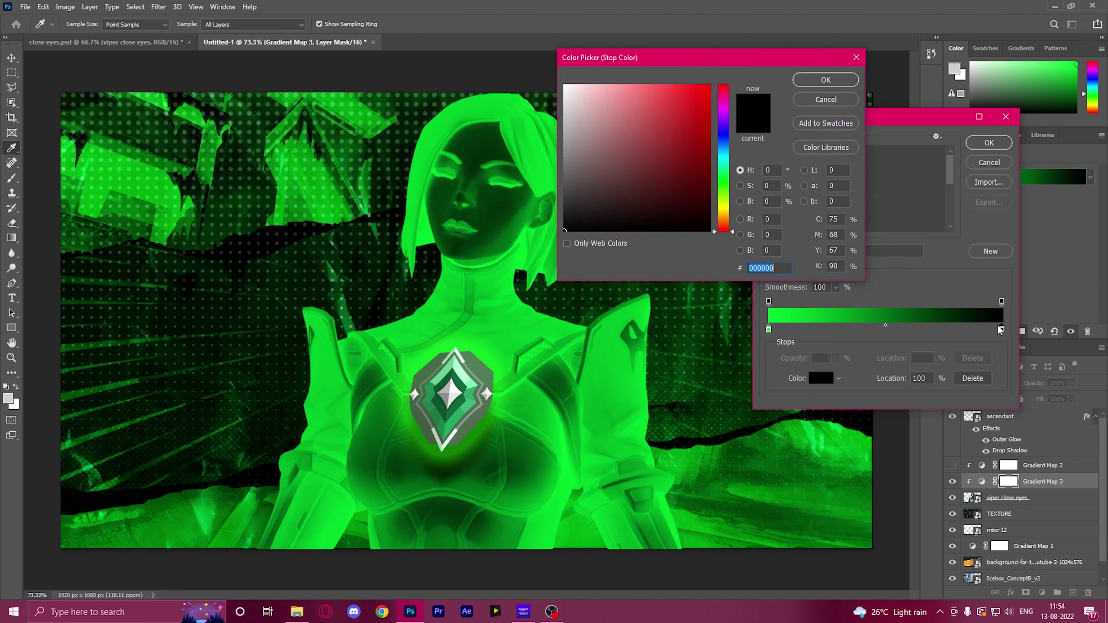
{"action": "left_click", "coordinate": [836, 100]}
{"action": "double_click", "coordinate": [769, 329]}
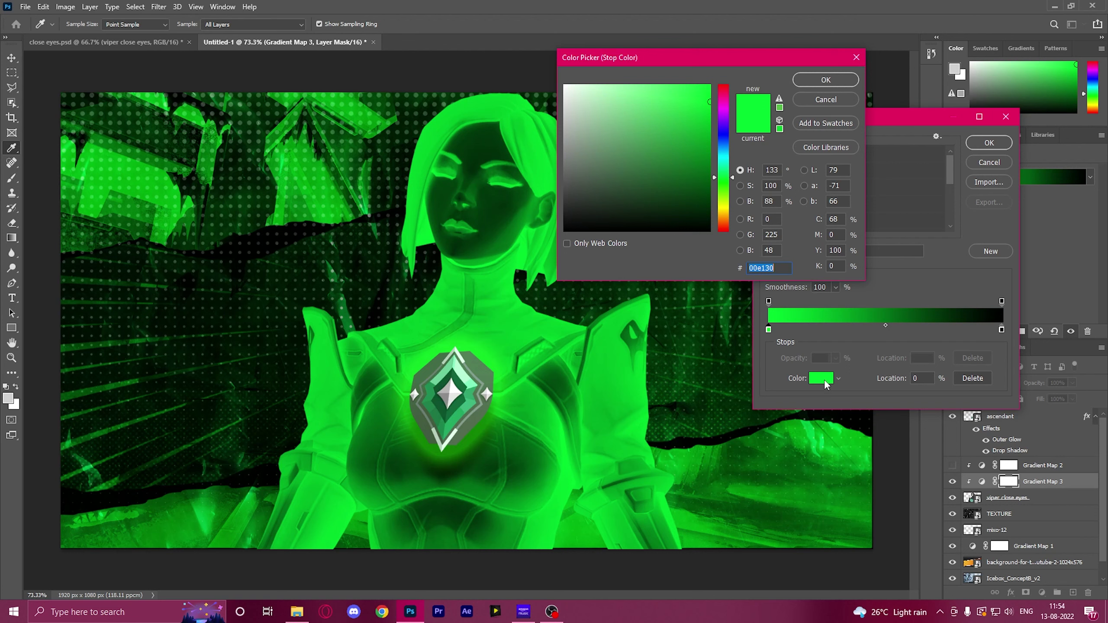
{"action": "left_click", "coordinate": [834, 85]}
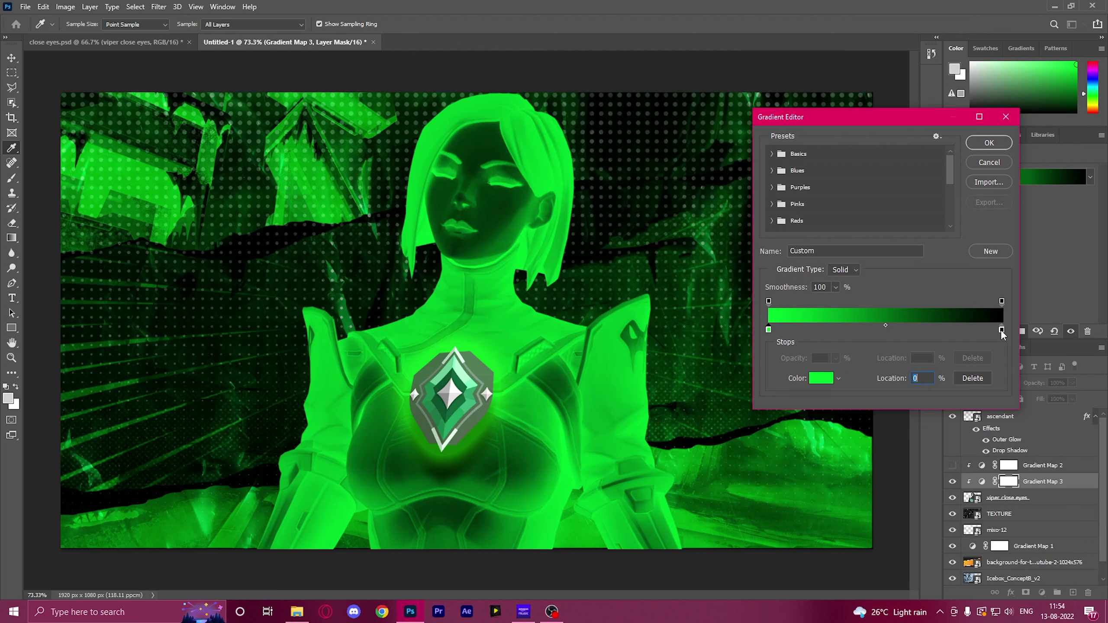
{"action": "double_click", "coordinate": [1002, 330]}
{"action": "key", "text": "ctrl+v"}
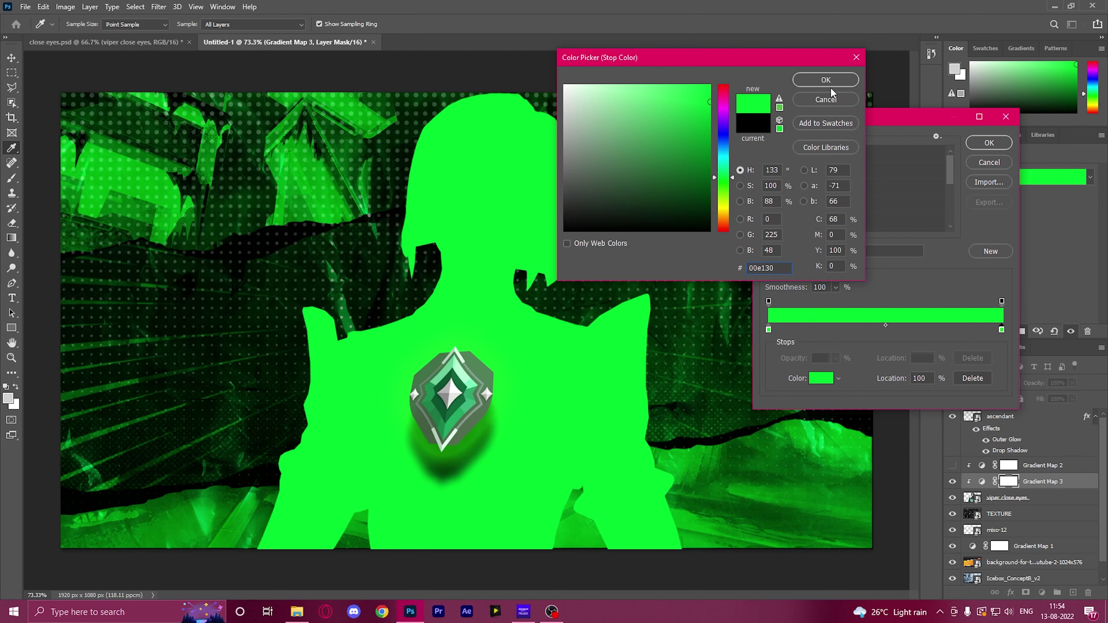
{"action": "left_click", "coordinate": [826, 80]}
{"action": "left_click", "coordinate": [989, 144]}
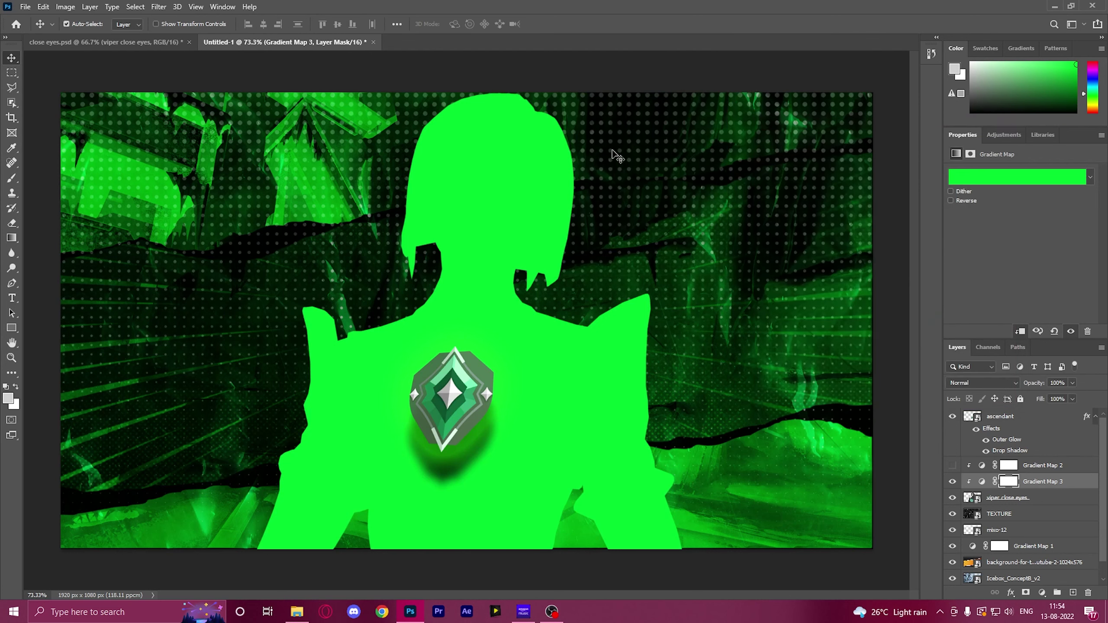
Mask the solid green gradient map with Color Range at a reduced fuzziness, limiting it to the suit's yellow-green parts
{"action": "left_click", "coordinate": [136, 7]}
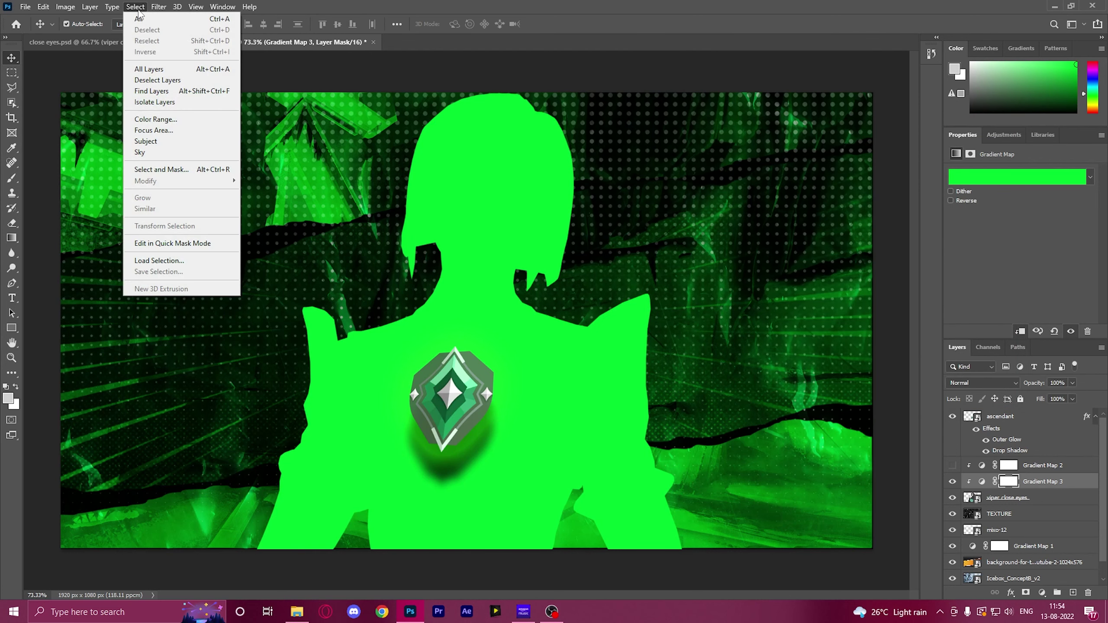
{"action": "left_click", "coordinate": [150, 119]}
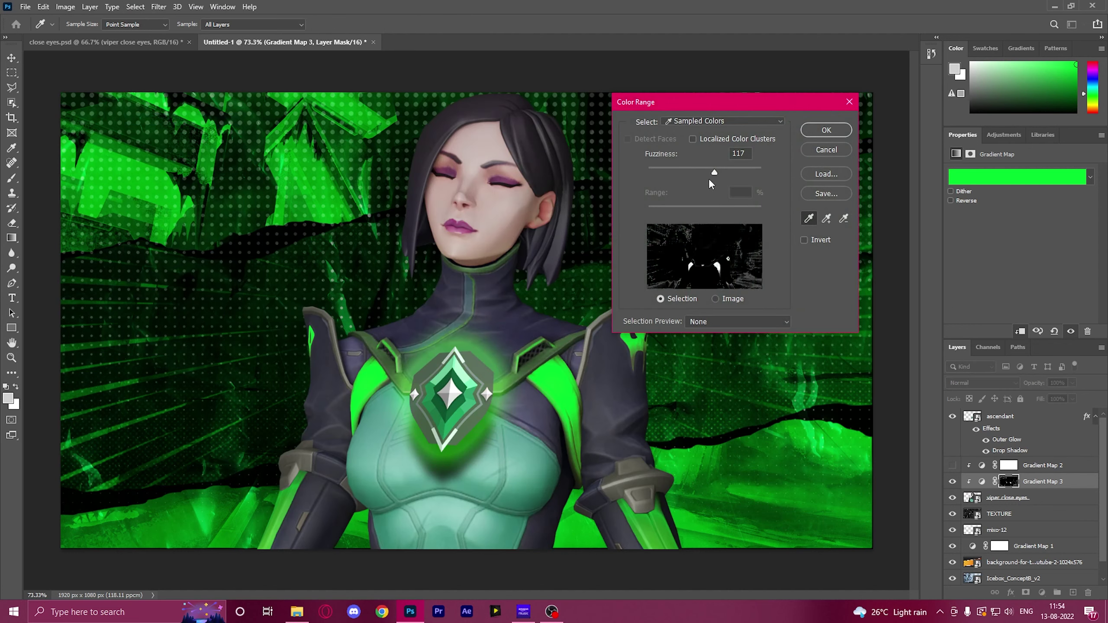
{"action": "left_click_drag", "start_coordinate": [714, 173], "coordinate": [693, 167]}
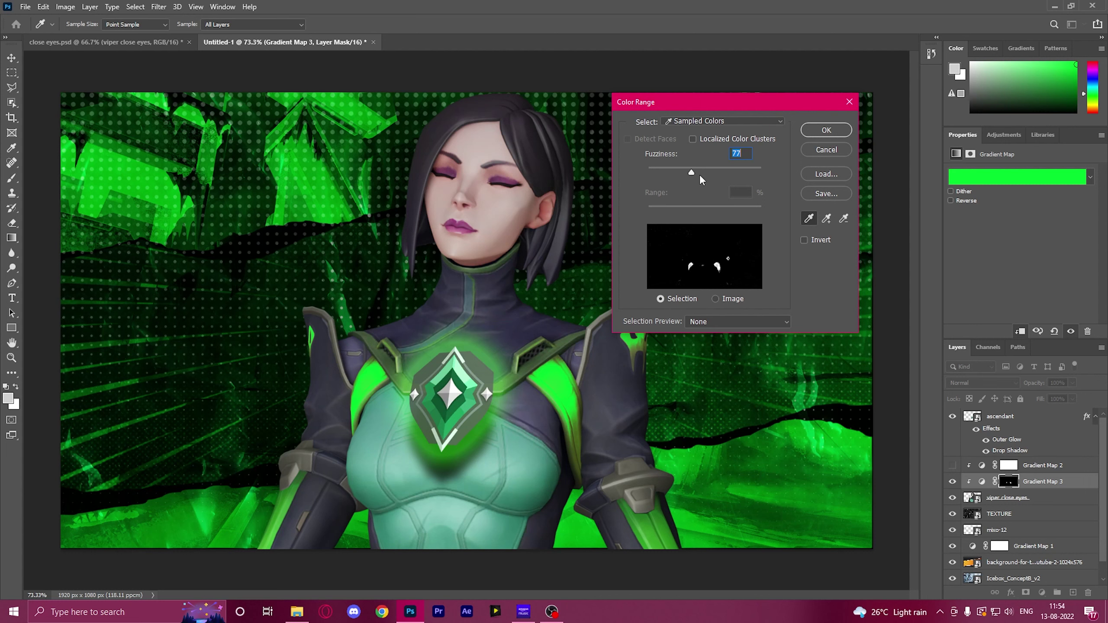
{"action": "mouse_move", "coordinate": [692, 174]}
{"action": "left_mouse_down"}
{"action": "mouse_move", "coordinate": [709, 170]}
{"action": "mouse_move", "coordinate": [698, 172]}
{"action": "left_mouse_up"}
{"action": "left_click", "coordinate": [833, 131]}
Show Gradient Map 2 again and move Gradient Map 3 above it in the layer stack
{"action": "left_click", "coordinate": [952, 467]}
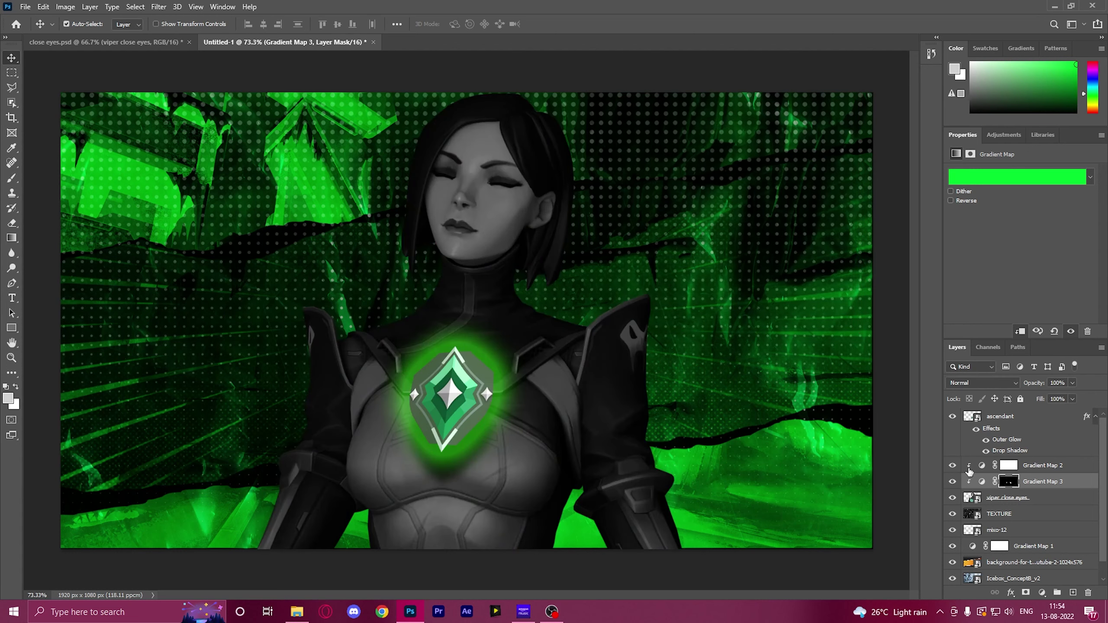
{"action": "left_click_drag", "start_coordinate": [1034, 486], "coordinate": [1032, 466]}
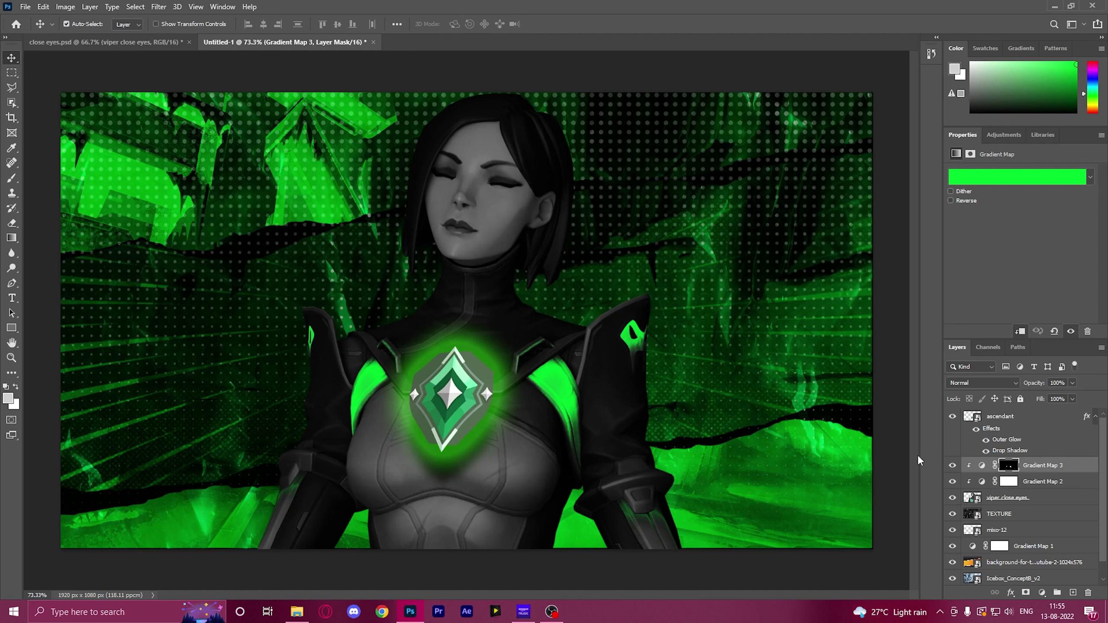
{"action": "left_click", "coordinate": [1004, 416]}
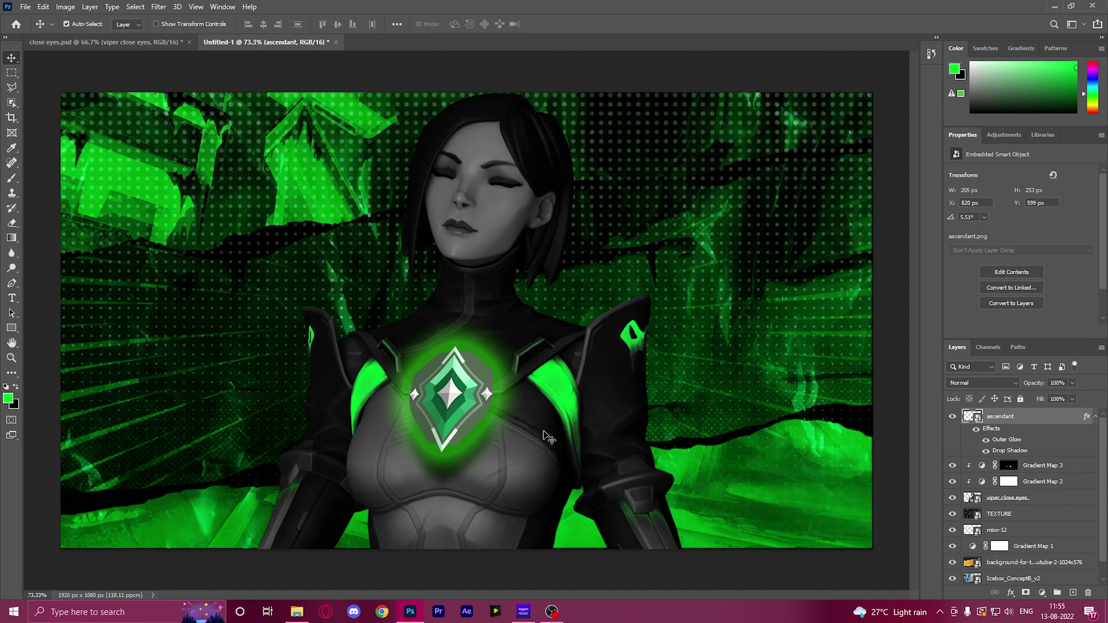
{"action": "left_click", "coordinate": [1012, 503]}
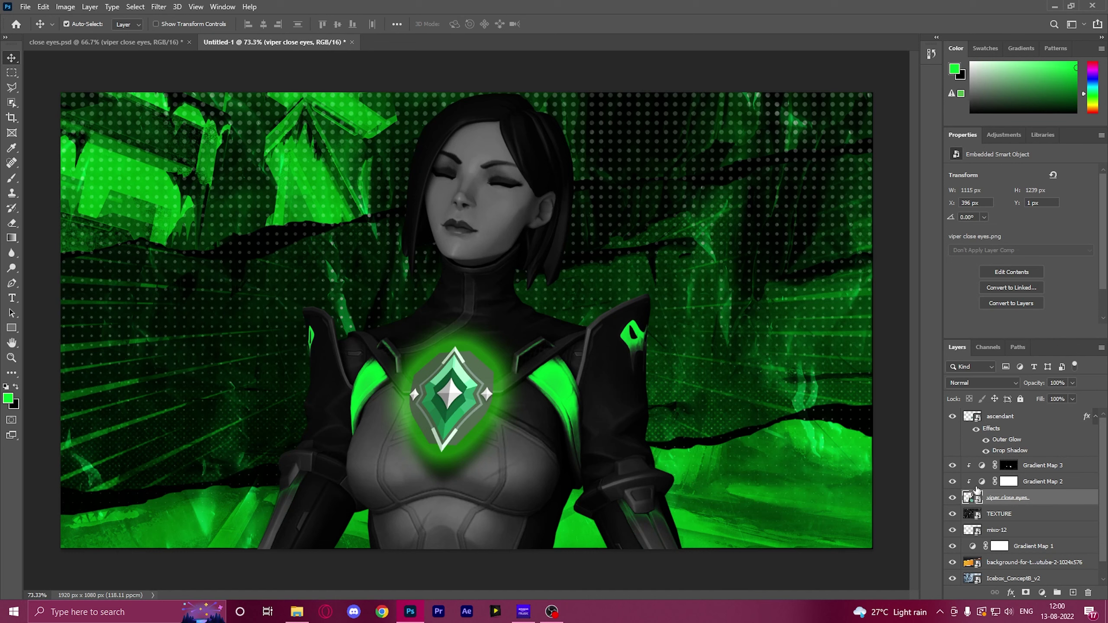
Release the clipping mask of Gradient Map 2 and hide both Gradient Map 2 and Gradient Map 3
{"action": "left_click", "coordinate": [1069, 482]}
{"action": "right_click", "coordinate": [1069, 482]}
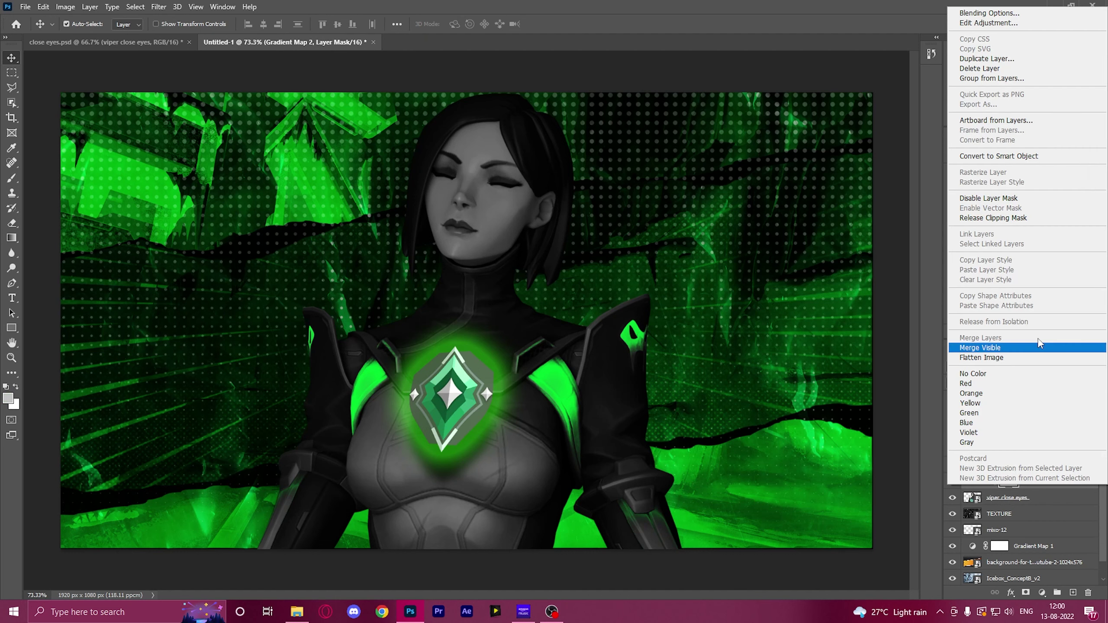
{"action": "left_click", "coordinate": [1002, 218]}
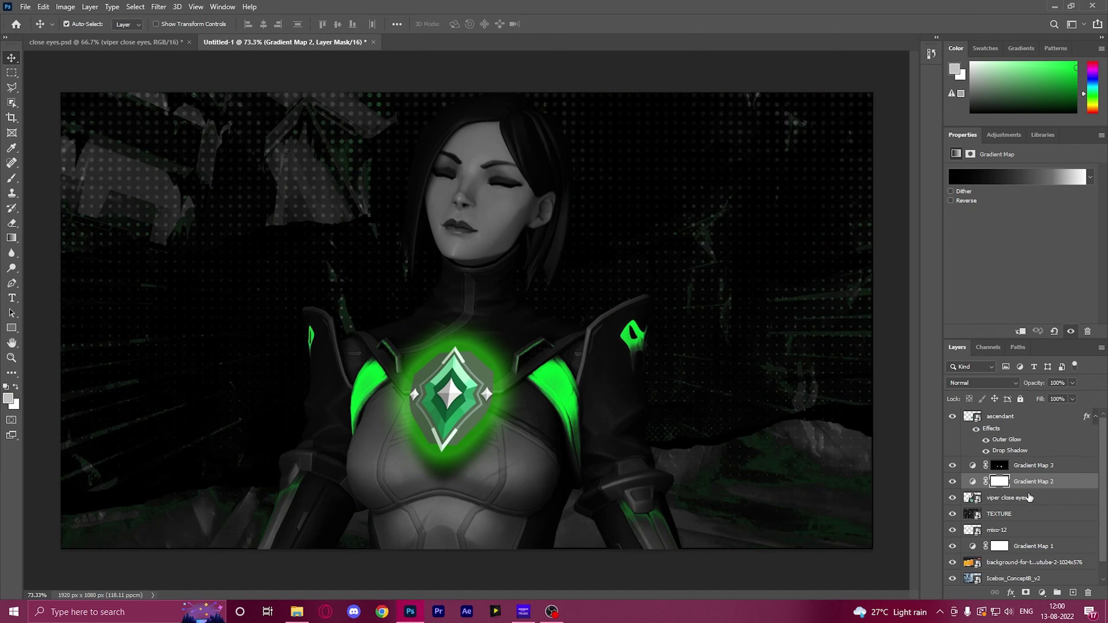
{"action": "left_click", "coordinate": [1034, 468]}
{"action": "left_click_drag", "start_coordinate": [953, 483], "coordinate": [952, 465]}
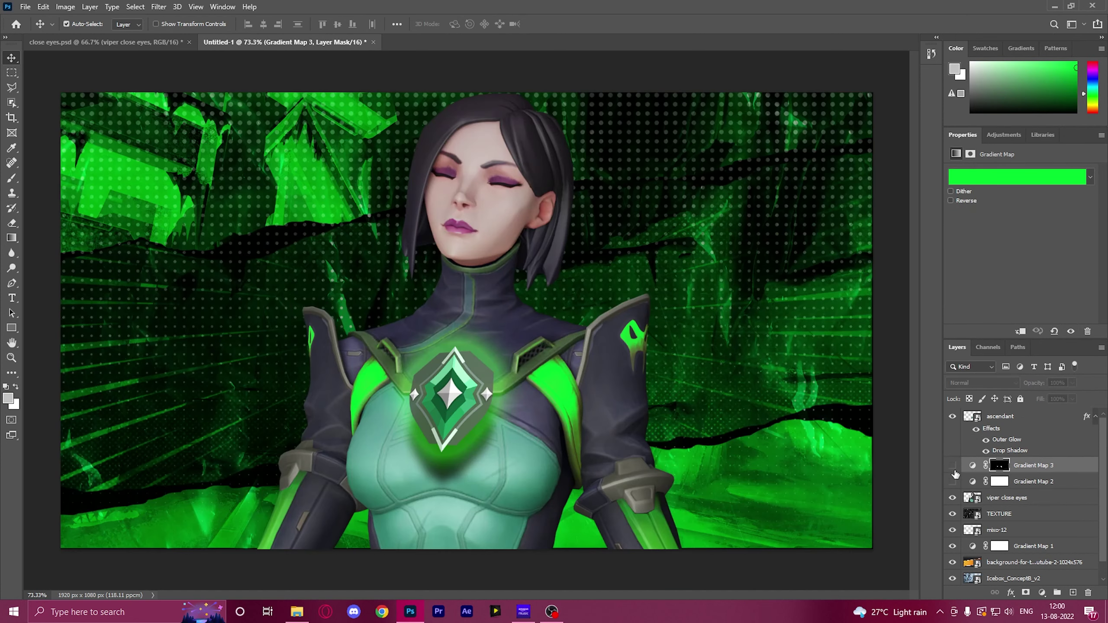
Add a new Gradient Map adjustment directly above the viper close eyes layer
{"action": "left_click", "coordinate": [1017, 498]}
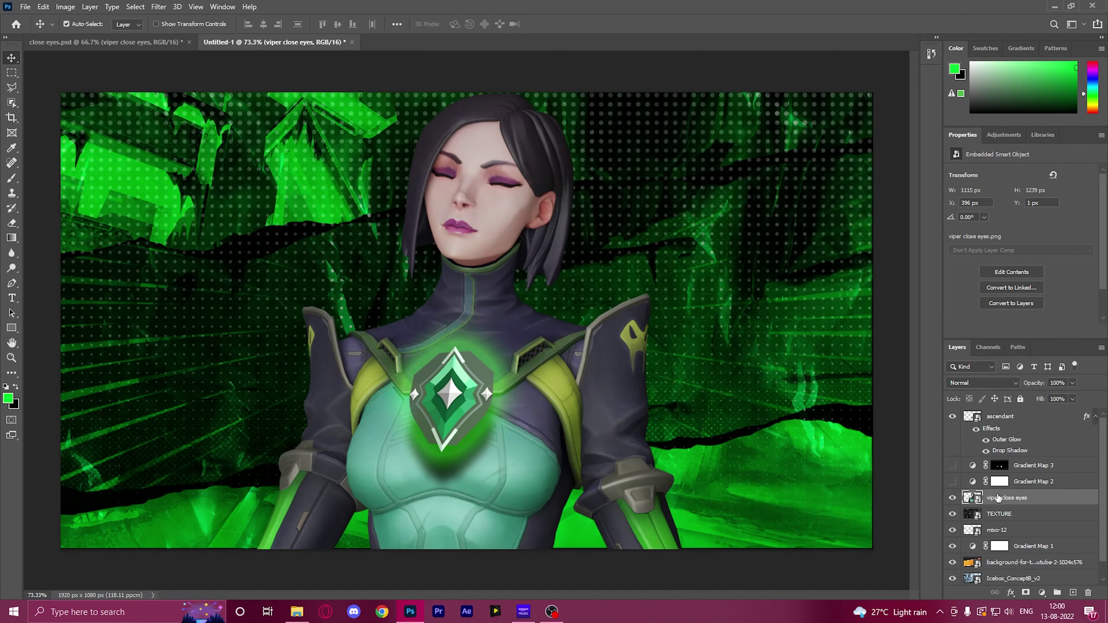
{"action": "left_click", "coordinate": [1011, 593]}
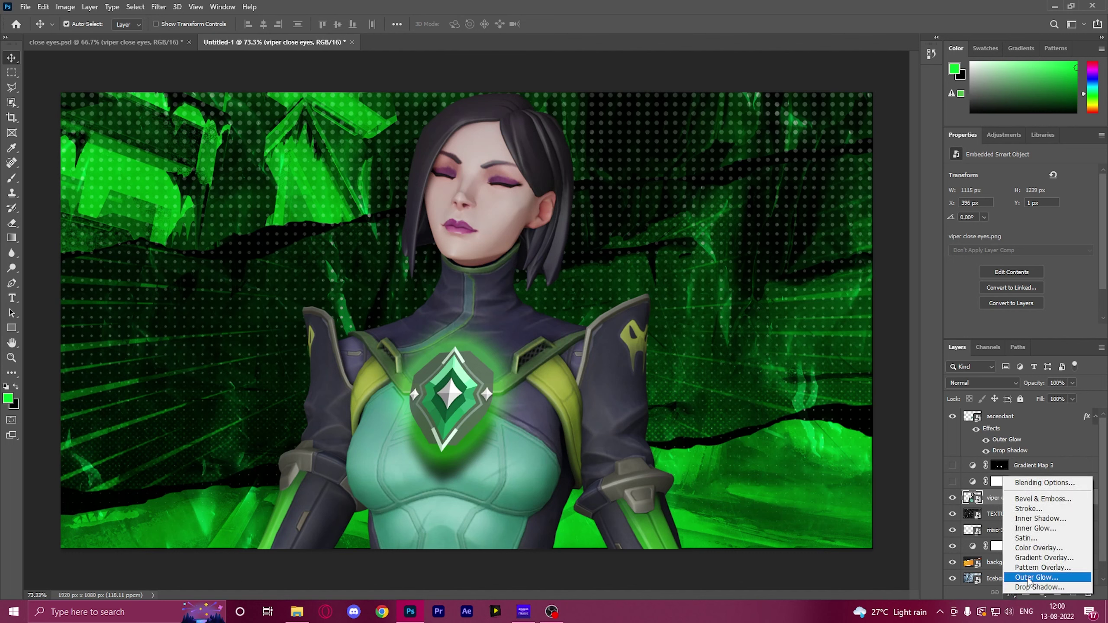
{"action": "left_click", "coordinate": [1043, 593]}
{"action": "left_click", "coordinate": [1043, 594]}
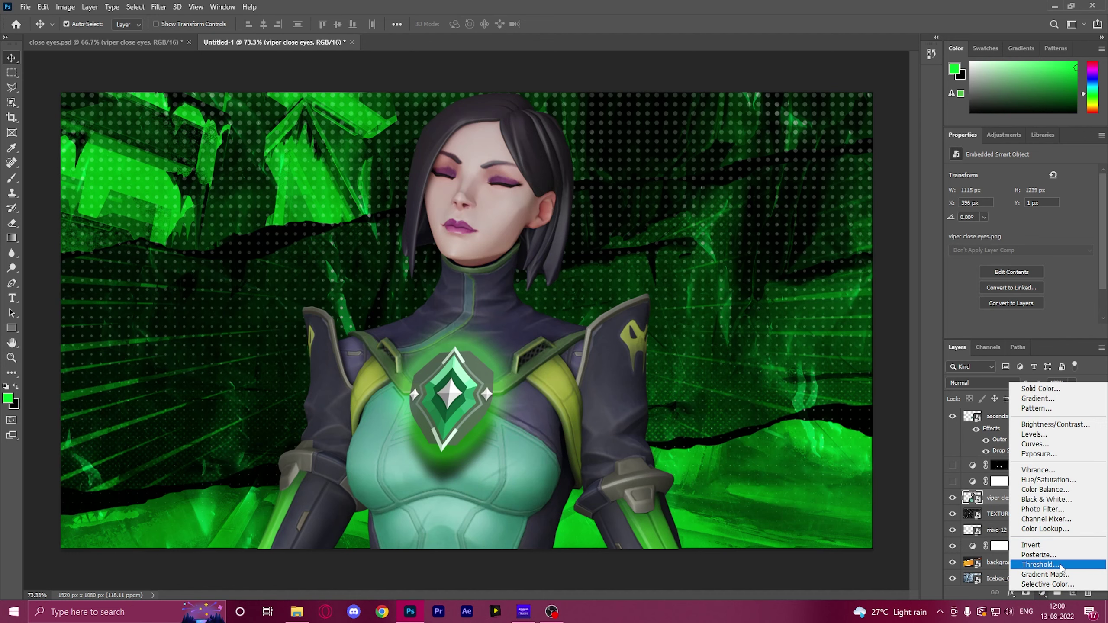
{"action": "left_click", "coordinate": [1046, 575]}
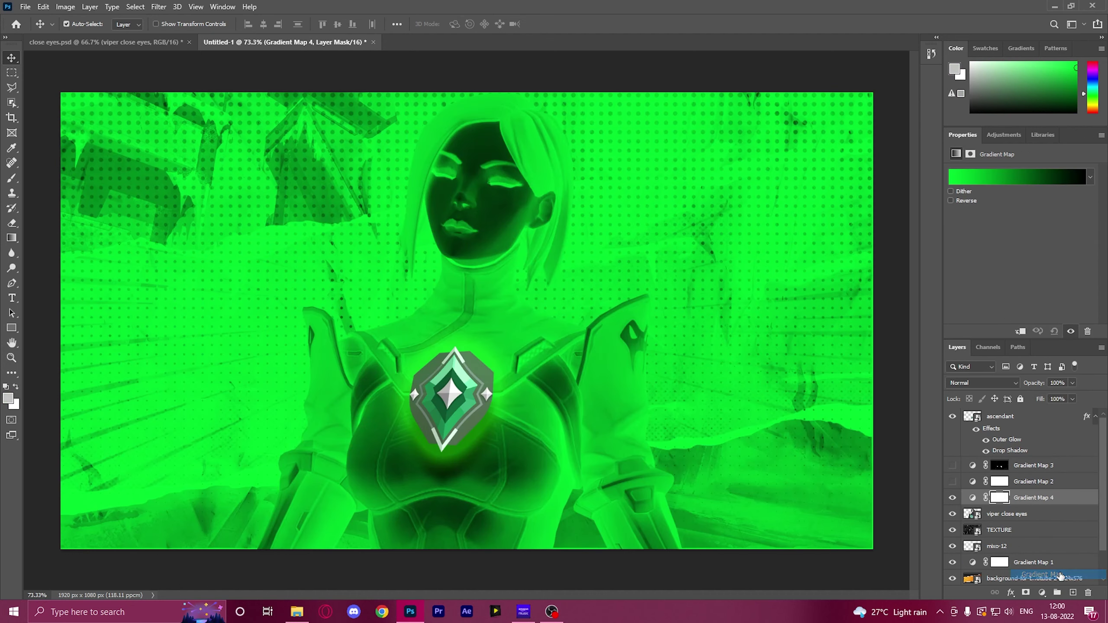
Set both color stops of Gradient Map 4 to the bright green 00ff36
{"action": "left_click", "coordinate": [1013, 176]}
{"action": "double_click", "coordinate": [768, 330]}
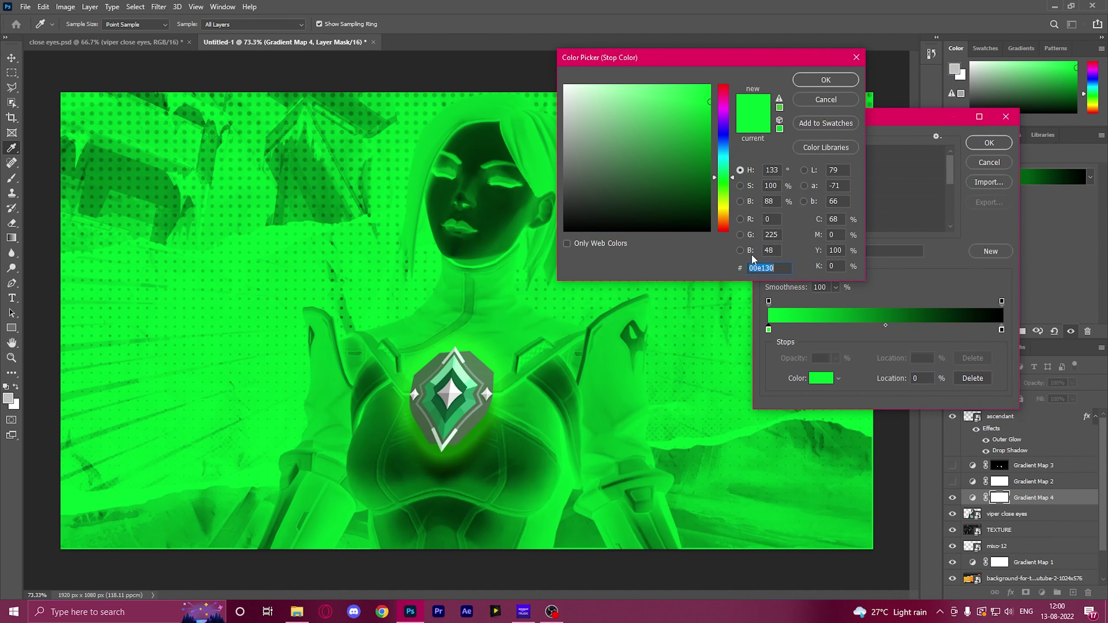
{"action": "left_click_drag", "start_coordinate": [695, 114], "coordinate": [781, 75]}
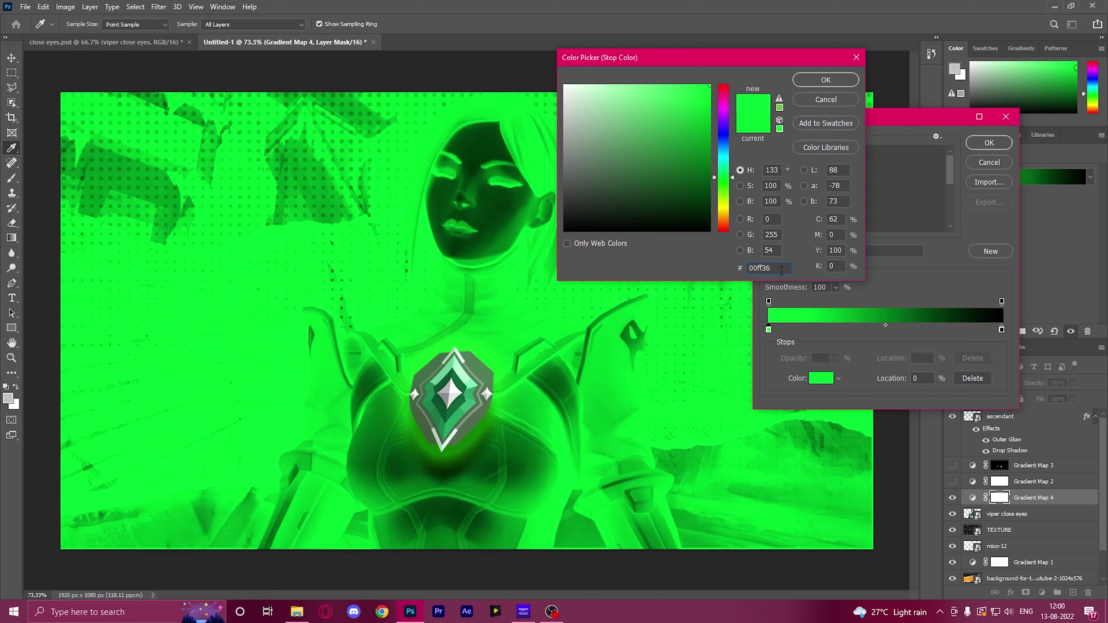
{"action": "left_click", "coordinate": [826, 79]}
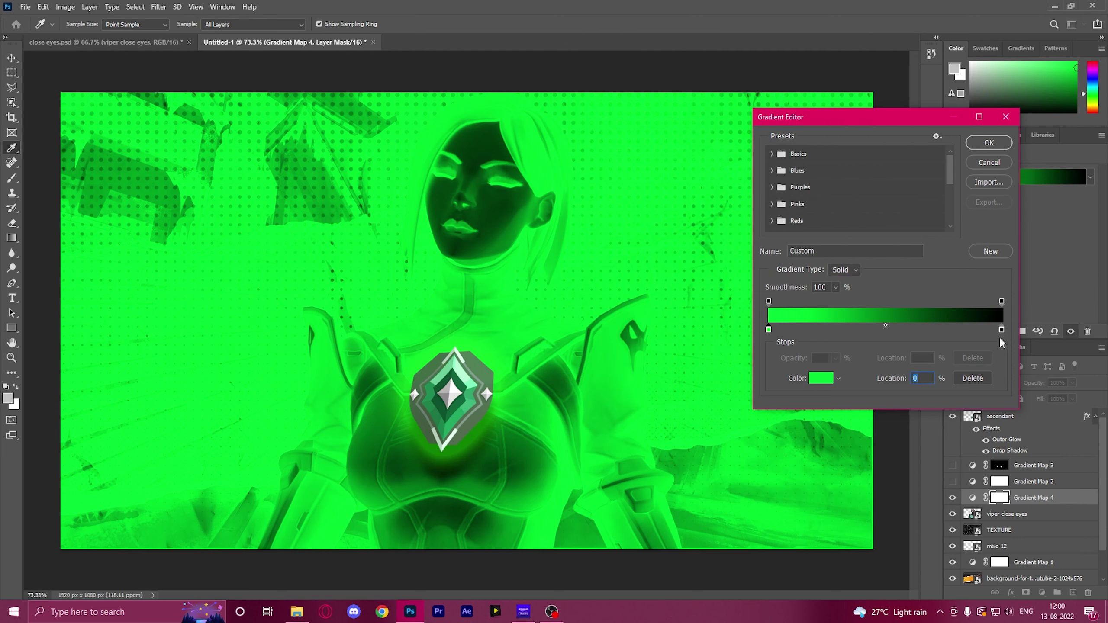
{"action": "double_click", "coordinate": [1002, 330]}
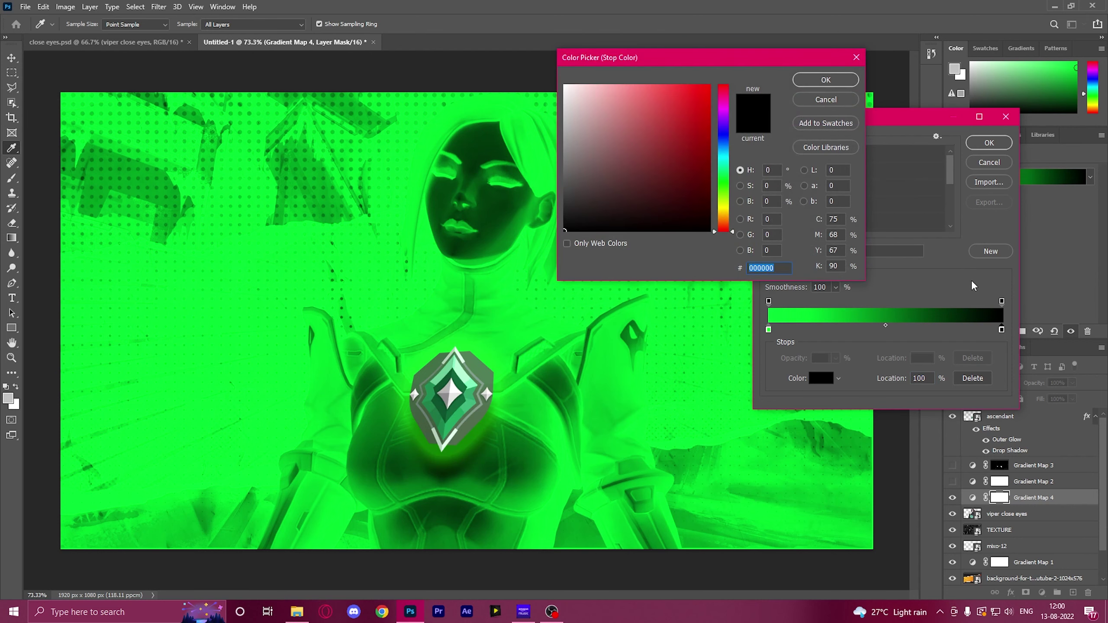
{"action": "left_click", "coordinate": [785, 315]}
{"action": "left_click", "coordinate": [838, 84]}
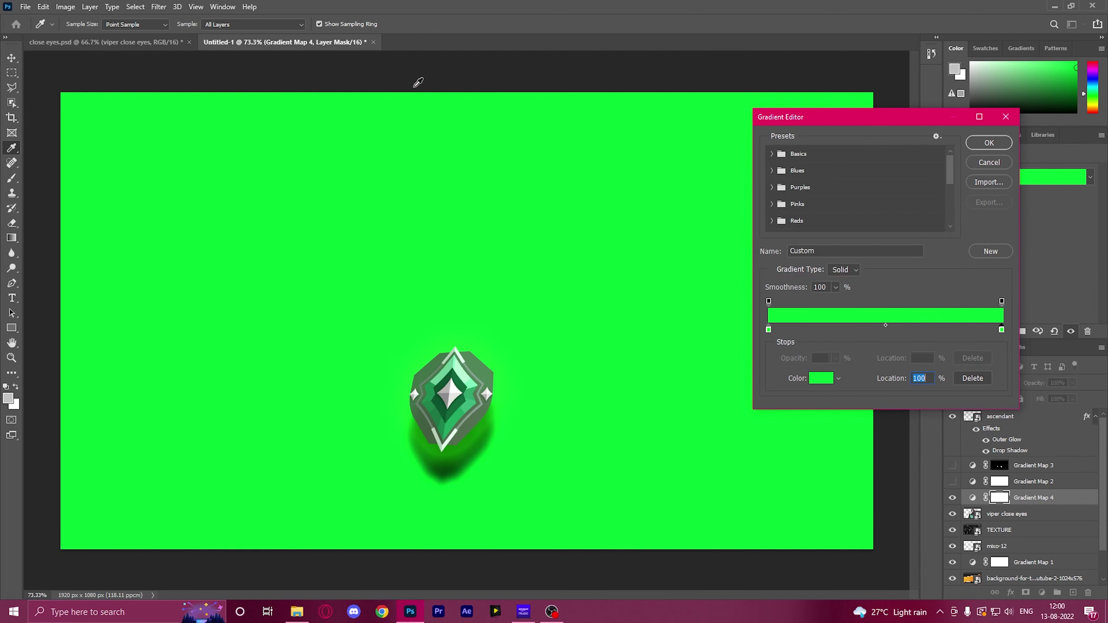
{"action": "left_click", "coordinate": [990, 142]}
Start a Color Range selection for Gradient Map 4, sampling Viper's eyeshadow and lips with fuzziness 98
{"action": "left_click", "coordinate": [135, 6]}
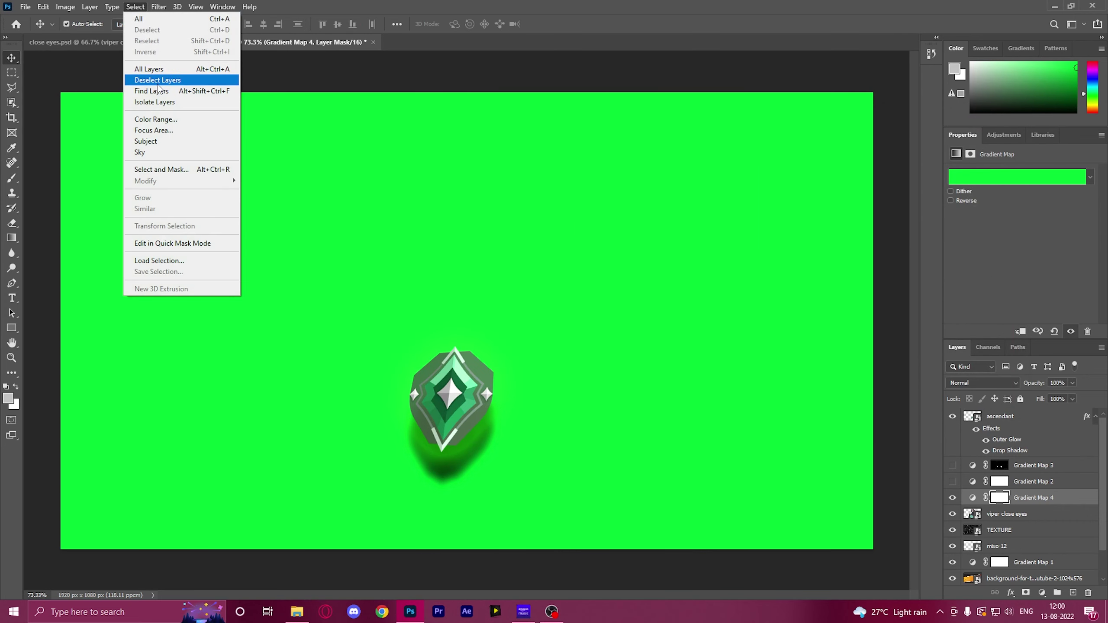
{"action": "left_click", "coordinate": [156, 120]}
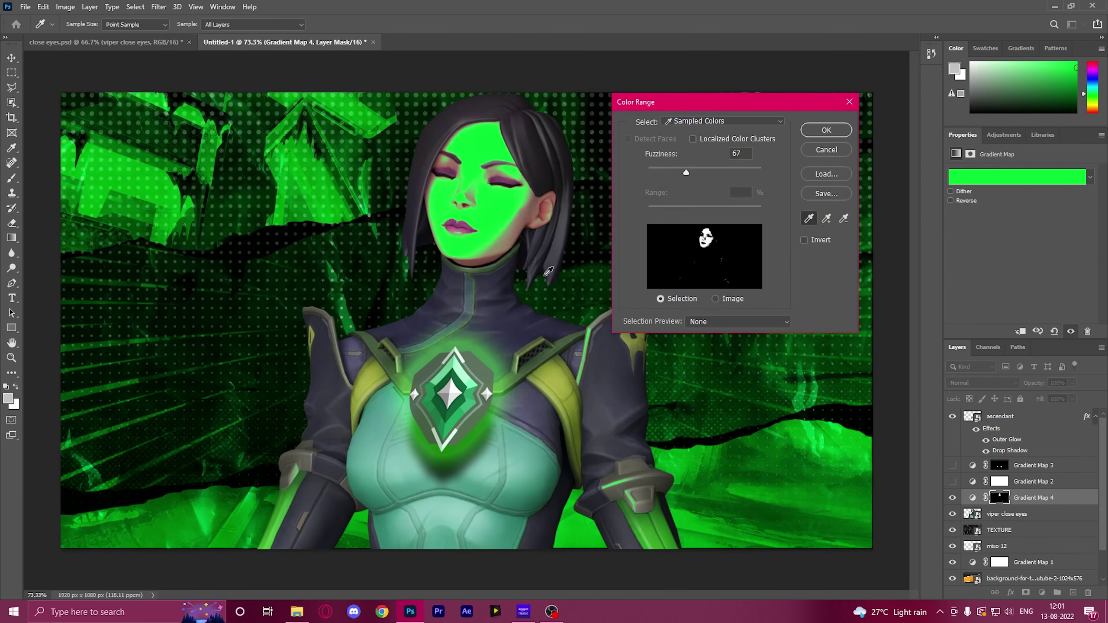
{"action": "left_click", "coordinate": [509, 178]}
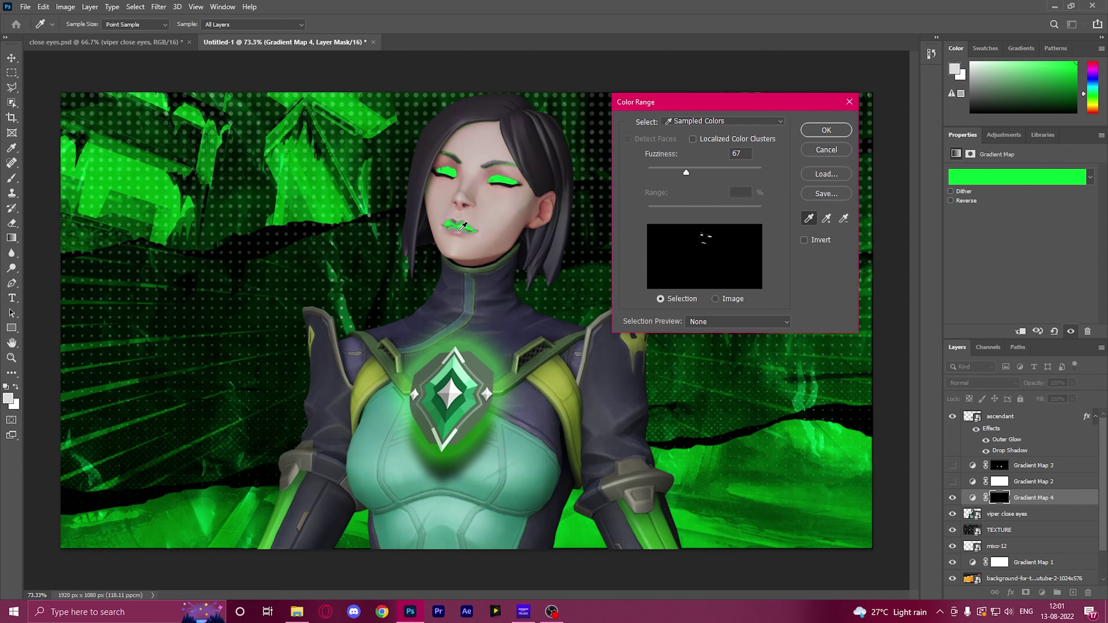
{"action": "left_click", "coordinate": [454, 168]}
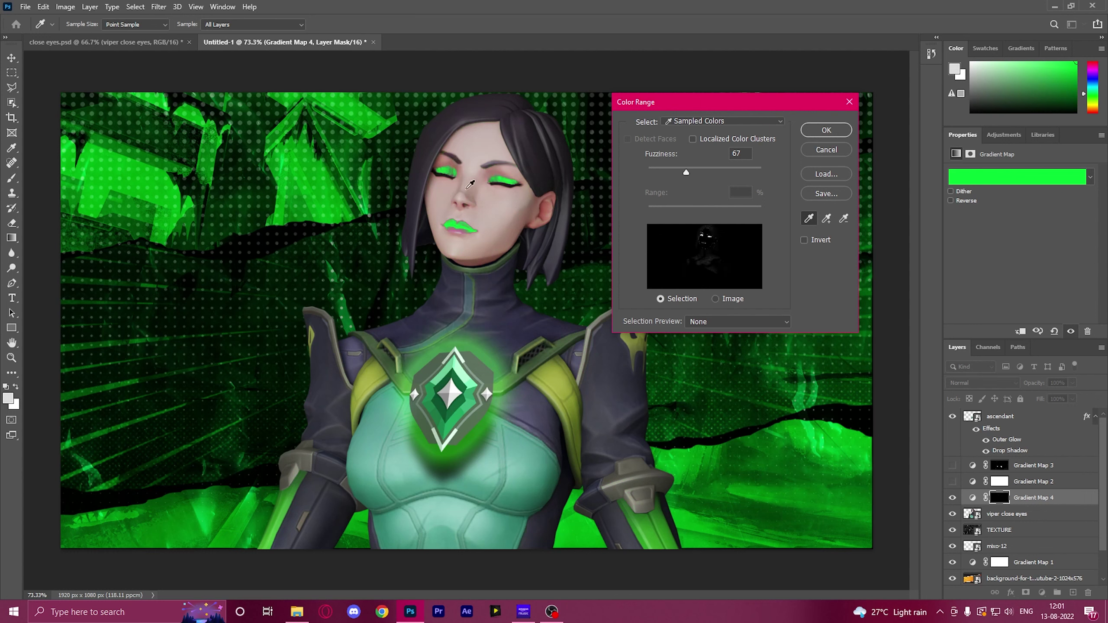
{"action": "left_click", "coordinate": [463, 223]}
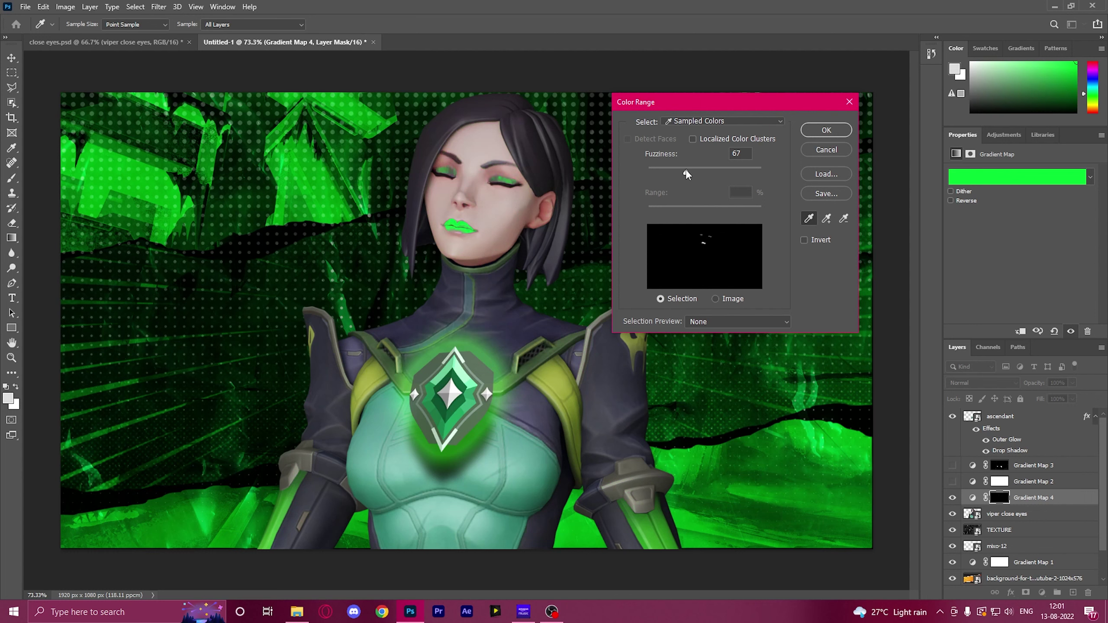
{"action": "left_click_drag", "start_coordinate": [686, 170], "coordinate": [710, 172]}
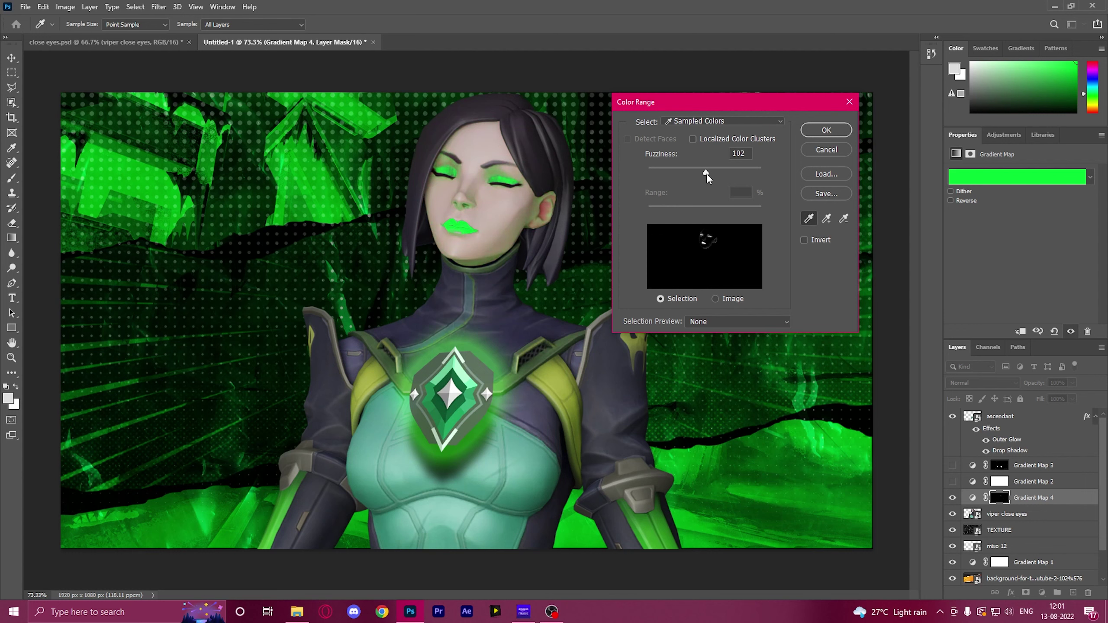
{"action": "left_click_drag", "start_coordinate": [705, 174], "coordinate": [704, 173]}
Resample the Color Range from Viper's facial skin, set fuzziness to 85 and apply it as the Gradient Map 4 mask
{"action": "left_click", "coordinate": [460, 179]}
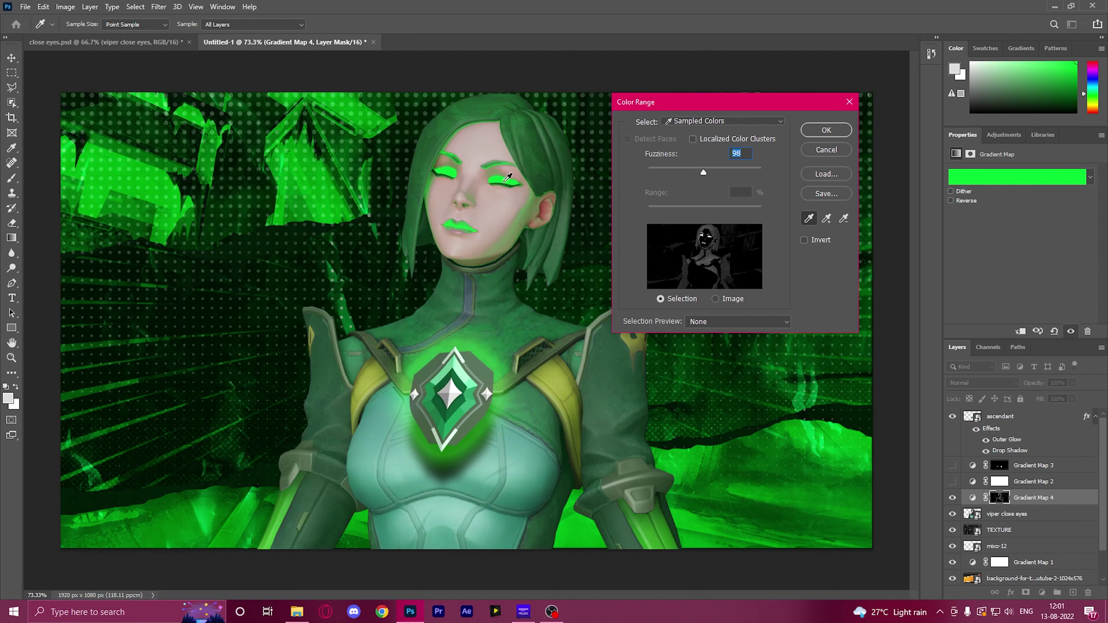
{"action": "left_click", "coordinate": [507, 177]}
{"action": "left_click", "coordinate": [453, 225]}
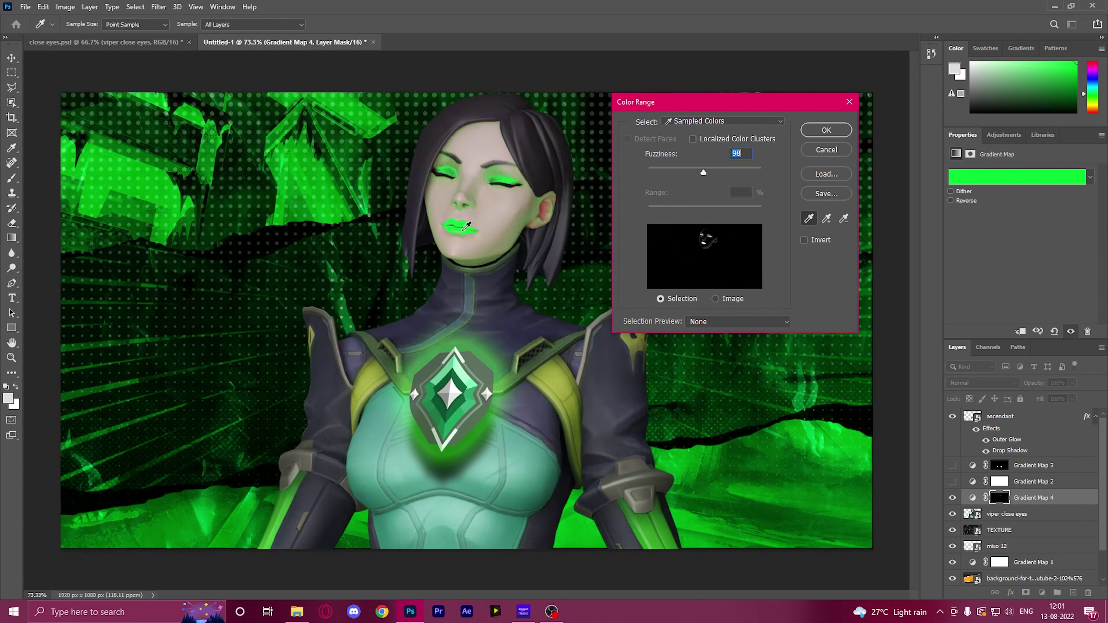
{"action": "left_click", "coordinate": [475, 252]}
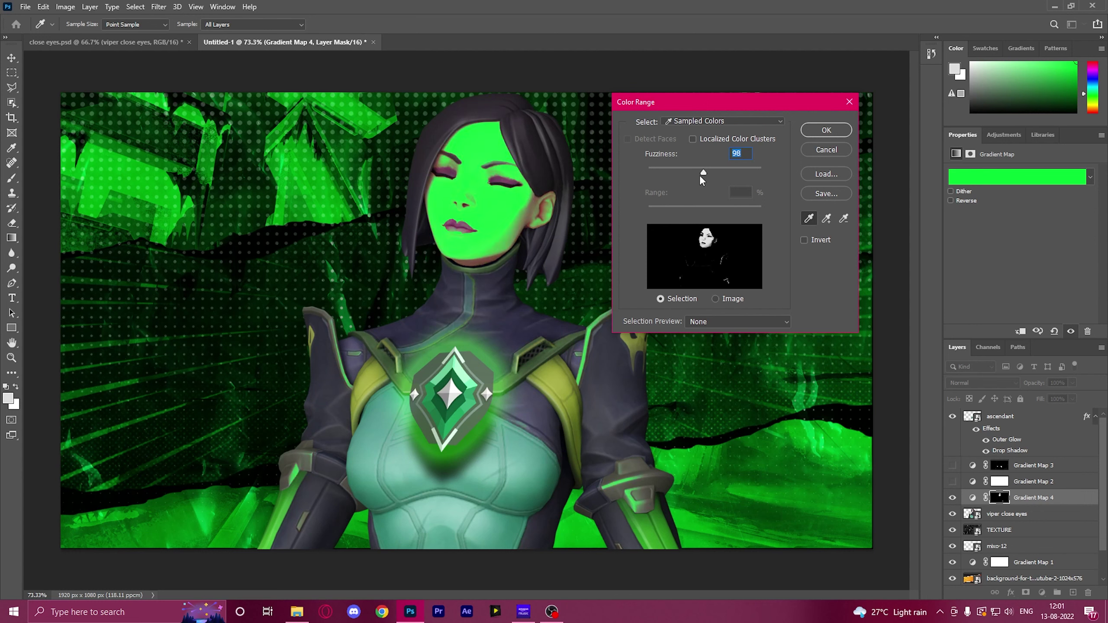
{"action": "mouse_move", "coordinate": [701, 176]}
{"action": "left_mouse_down"}
{"action": "mouse_move", "coordinate": [666, 174]}
{"action": "mouse_move", "coordinate": [684, 173]}
{"action": "left_mouse_up"}
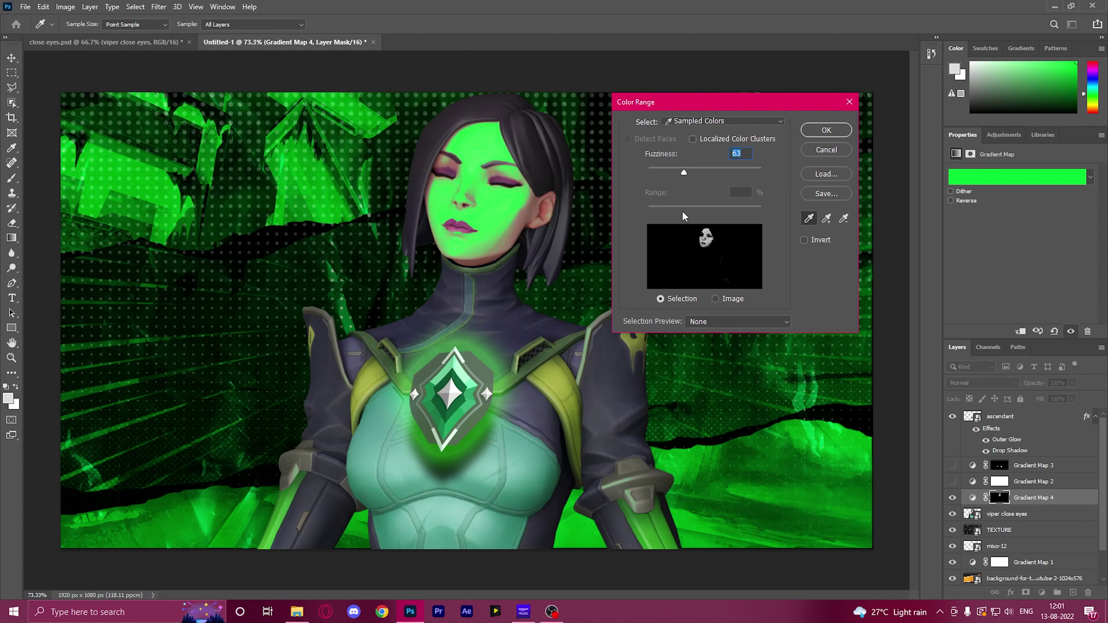
{"action": "left_click_drag", "start_coordinate": [687, 172], "coordinate": [697, 172]}
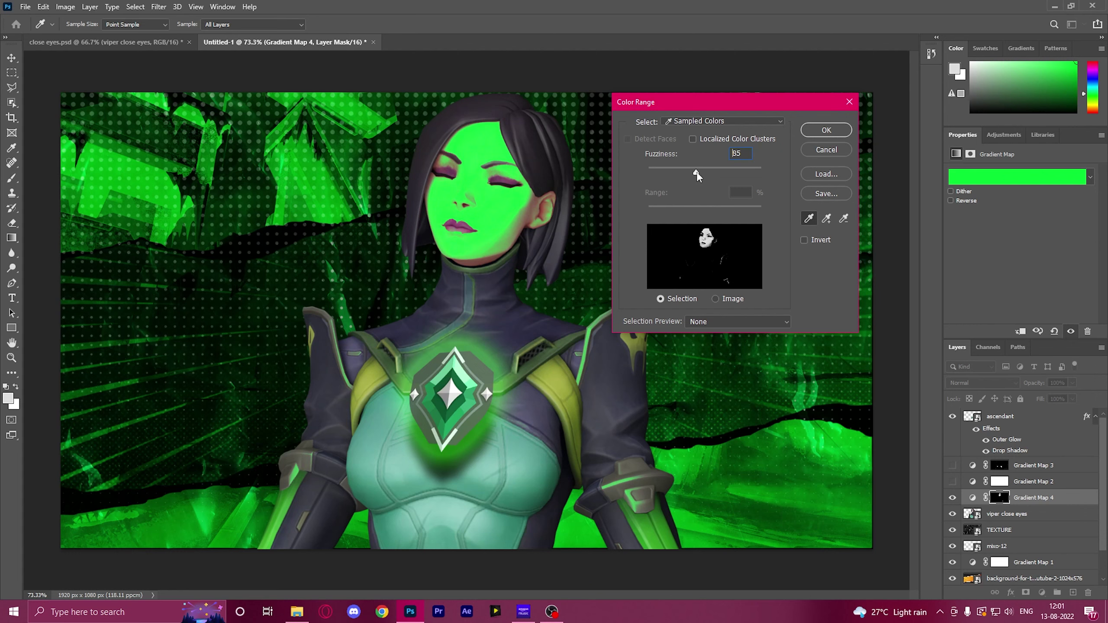
{"action": "left_click", "coordinate": [816, 132]}
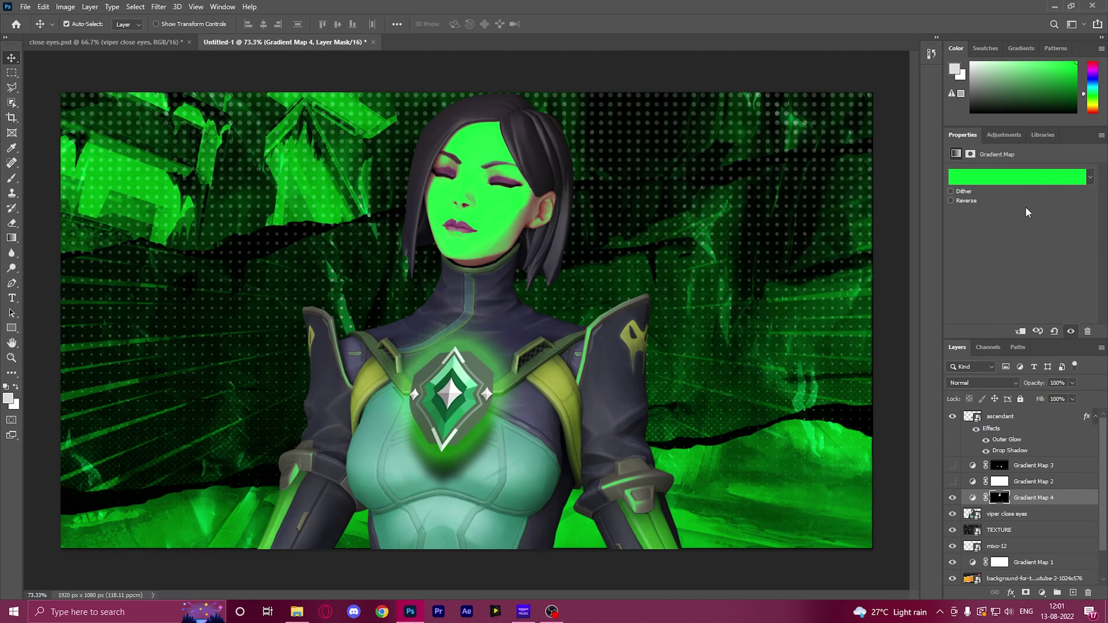
Change both color stops of Gradient Map 4 to white (ffffff)
{"action": "left_click", "coordinate": [996, 177]}
{"action": "double_click", "coordinate": [769, 330]}
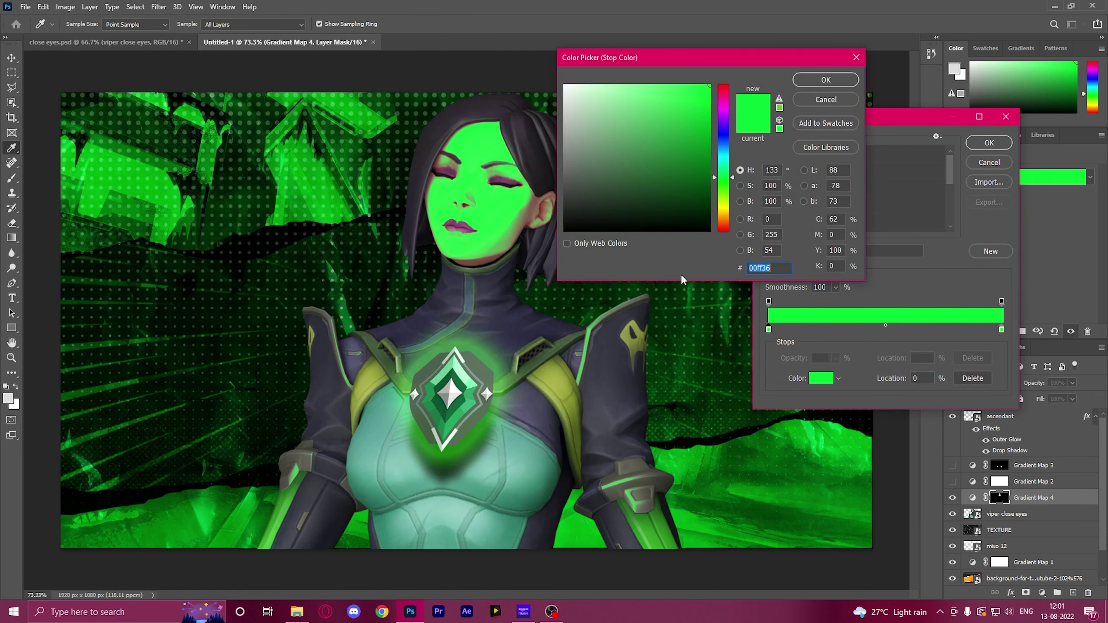
{"action": "type", "text": "f7f7f7"}
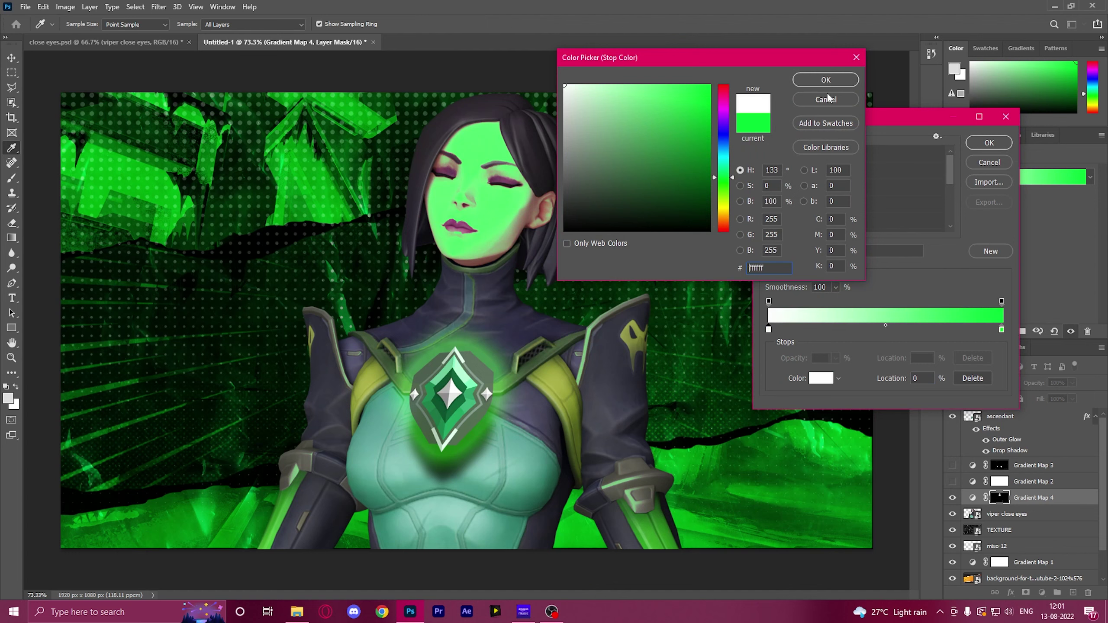
{"action": "left_click", "coordinate": [826, 80]}
{"action": "double_click", "coordinate": [1001, 330]}
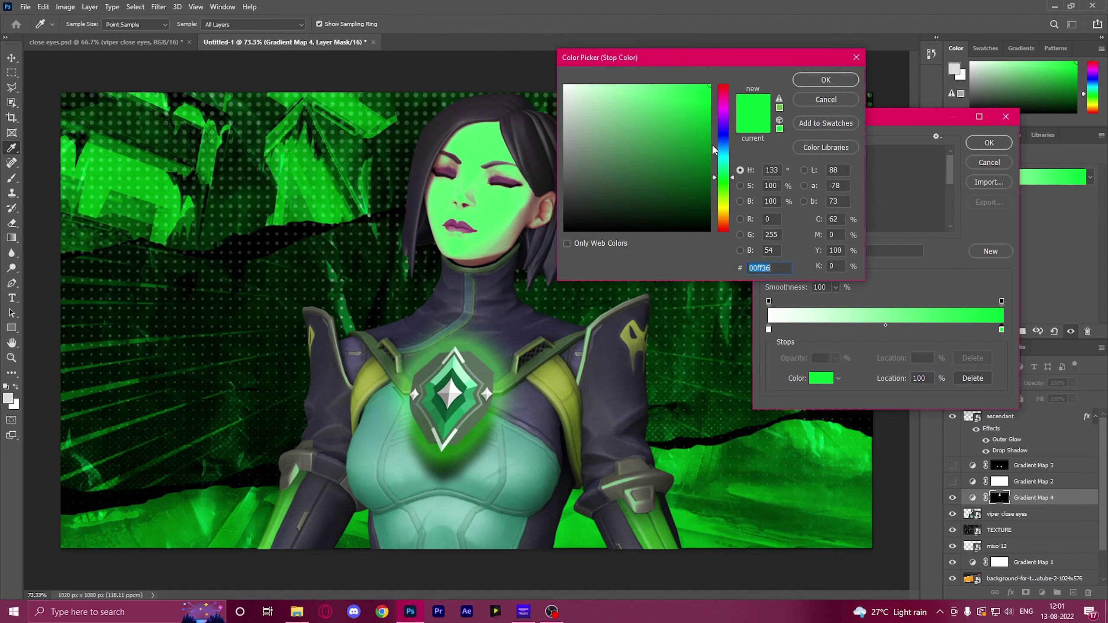
{"action": "left_click", "coordinate": [564, 85]}
{"action": "left_click", "coordinate": [843, 79]}
{"action": "left_click", "coordinate": [989, 143]}
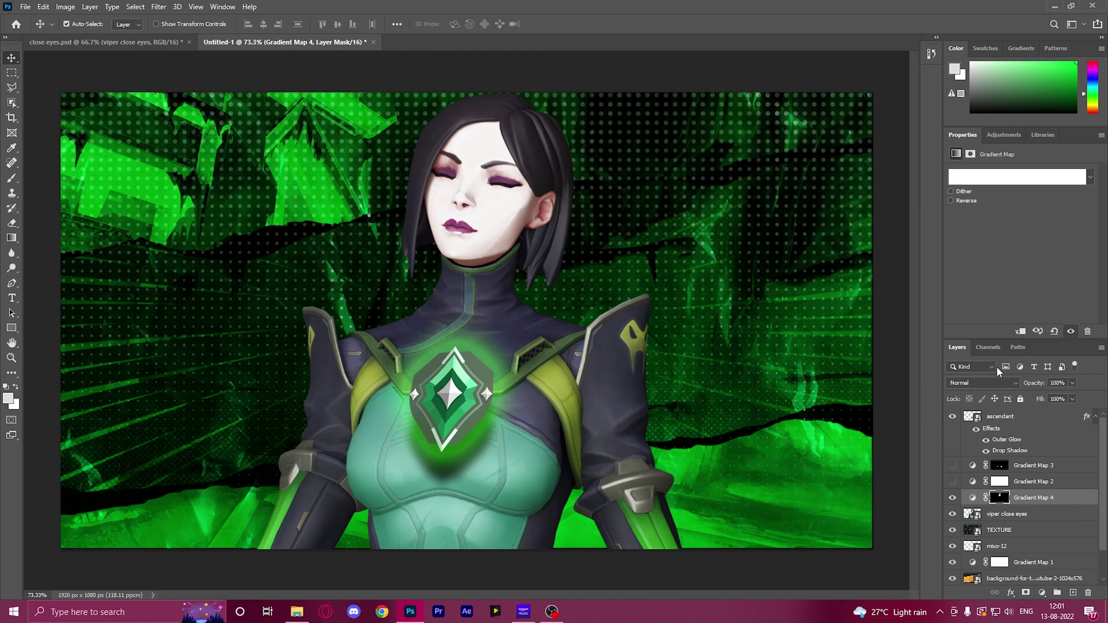
Set Gradient Map 4 to Soft Light blending and clip it to the viper close eyes layer
{"action": "left_click", "coordinate": [988, 383]}
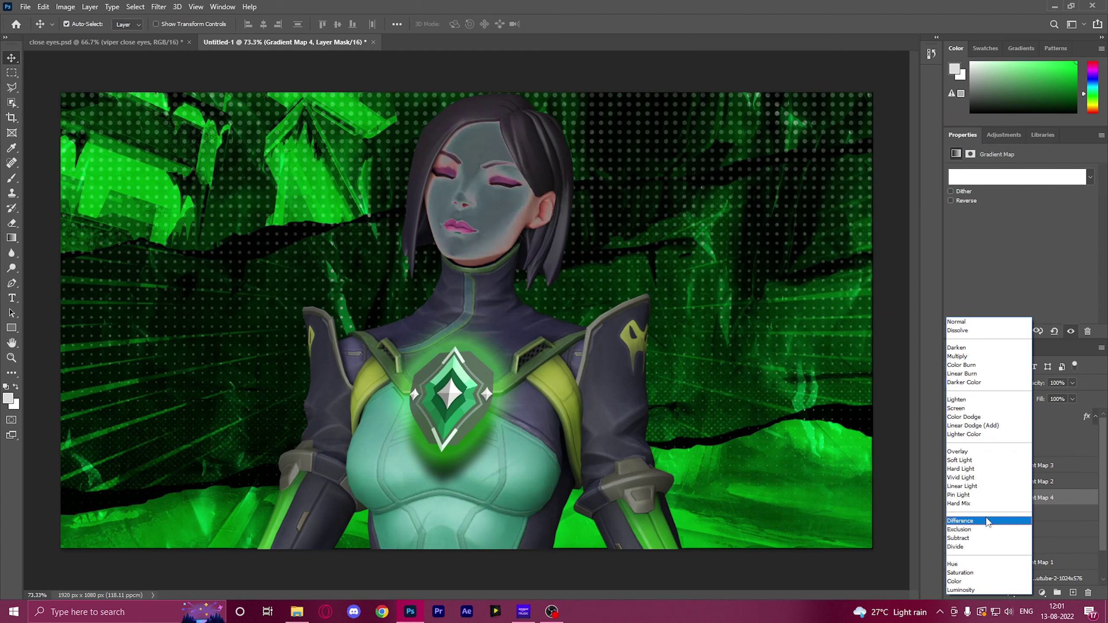
{"action": "left_click", "coordinate": [989, 460]}
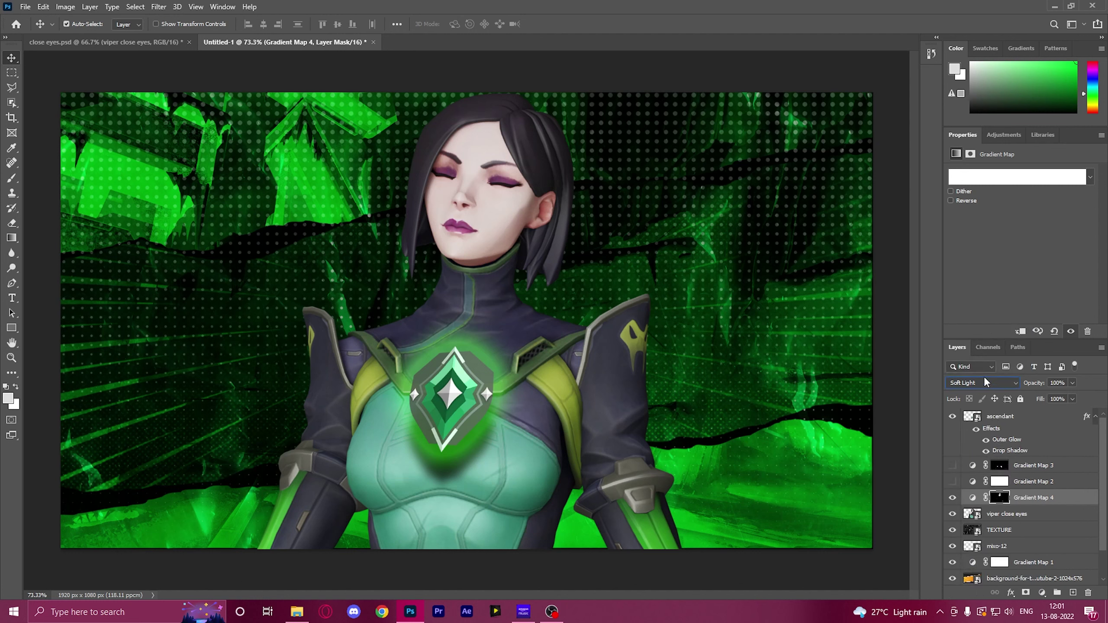
{"action": "right_click", "coordinate": [1033, 499]}
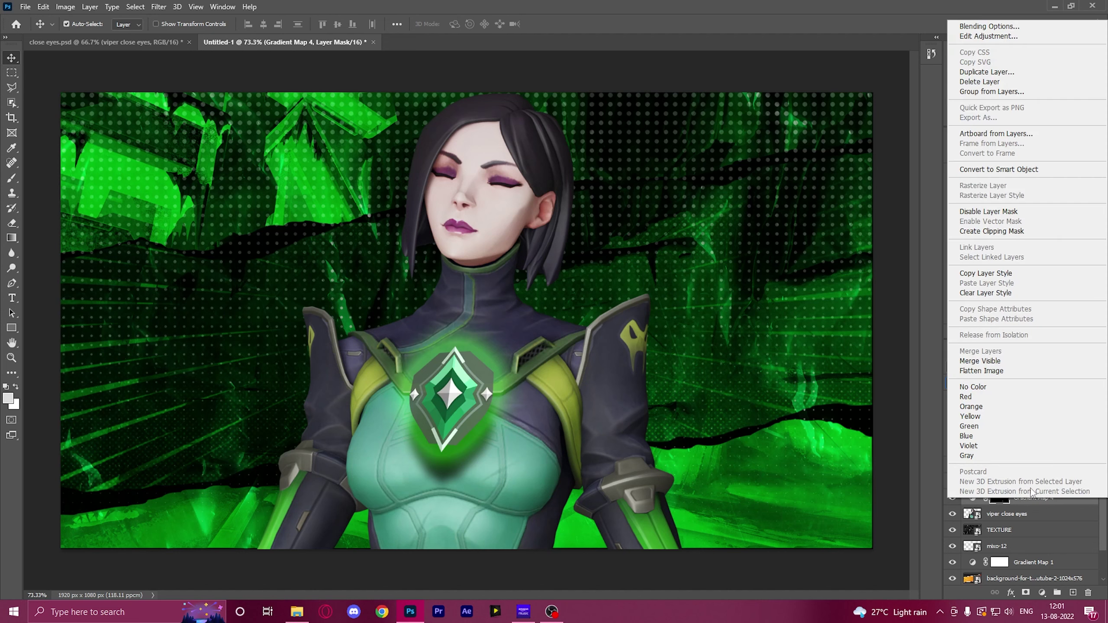
{"action": "left_click", "coordinate": [999, 232]}
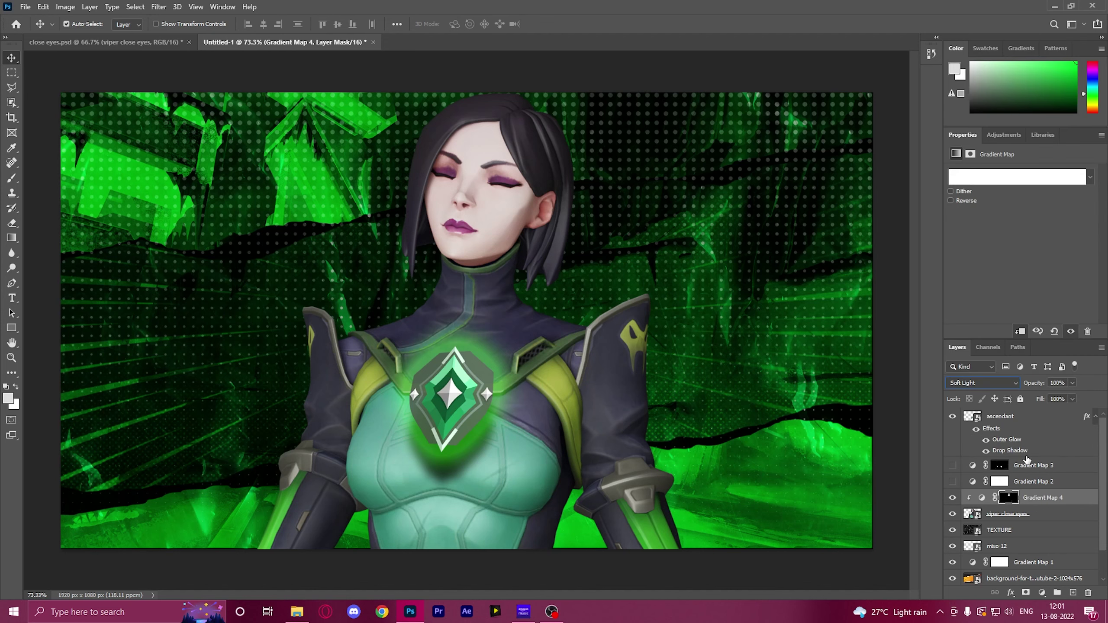
Make Gradient Map 2 and Gradient Map 3 visible and clip both to the viper close eyes layer
{"action": "right_click", "coordinate": [1023, 480]}
{"action": "left_click", "coordinate": [1004, 223]}
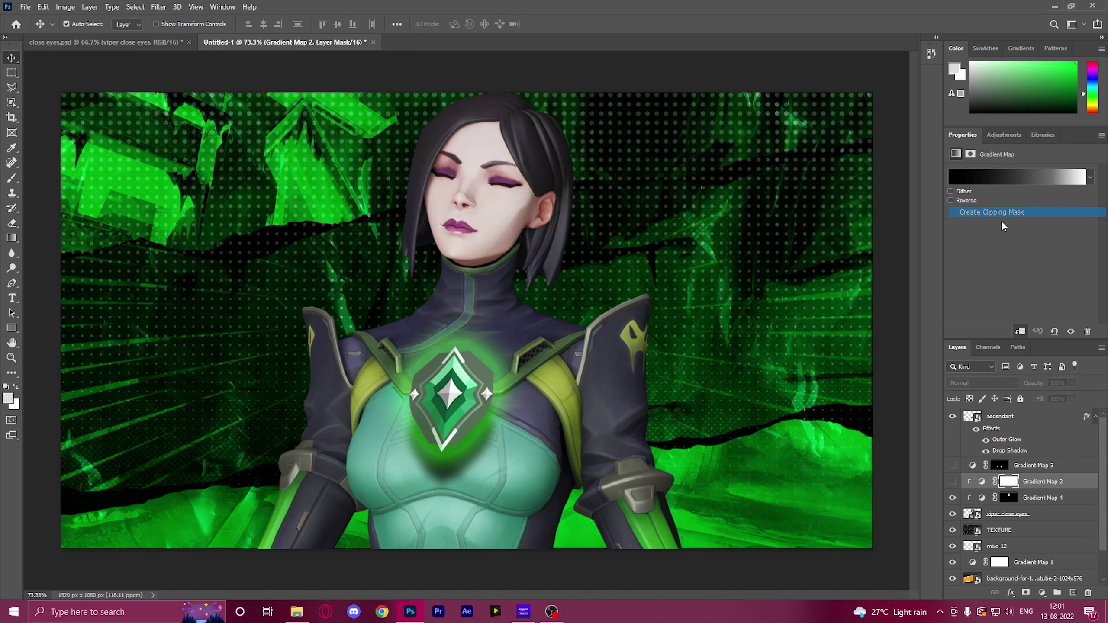
{"action": "left_click", "coordinate": [953, 481]}
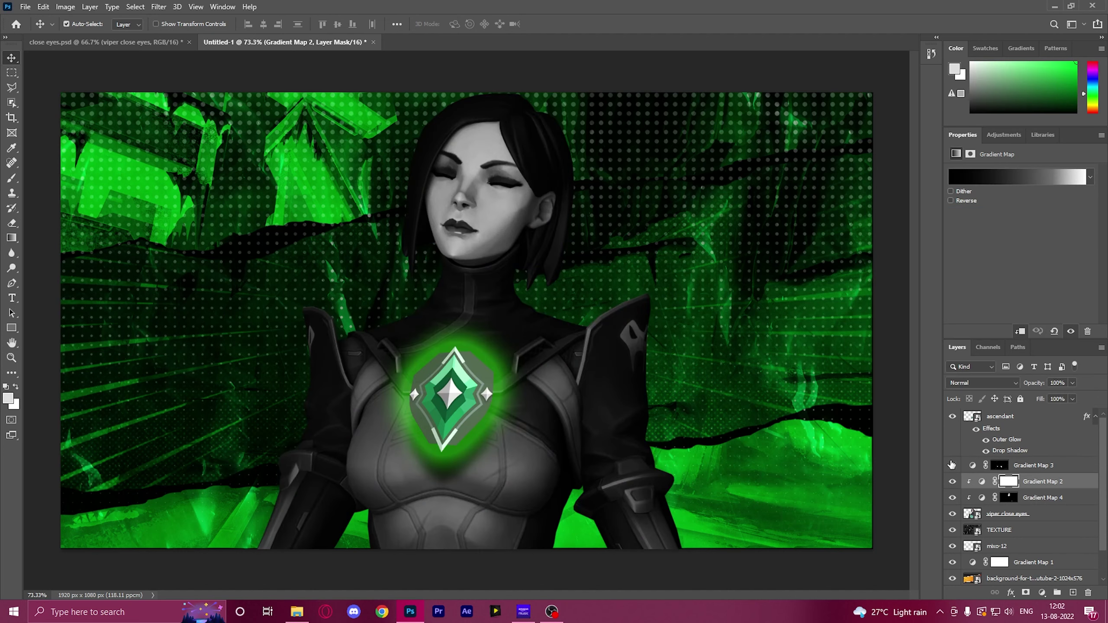
{"action": "left_click", "coordinate": [952, 466]}
{"action": "right_click", "coordinate": [1057, 468]}
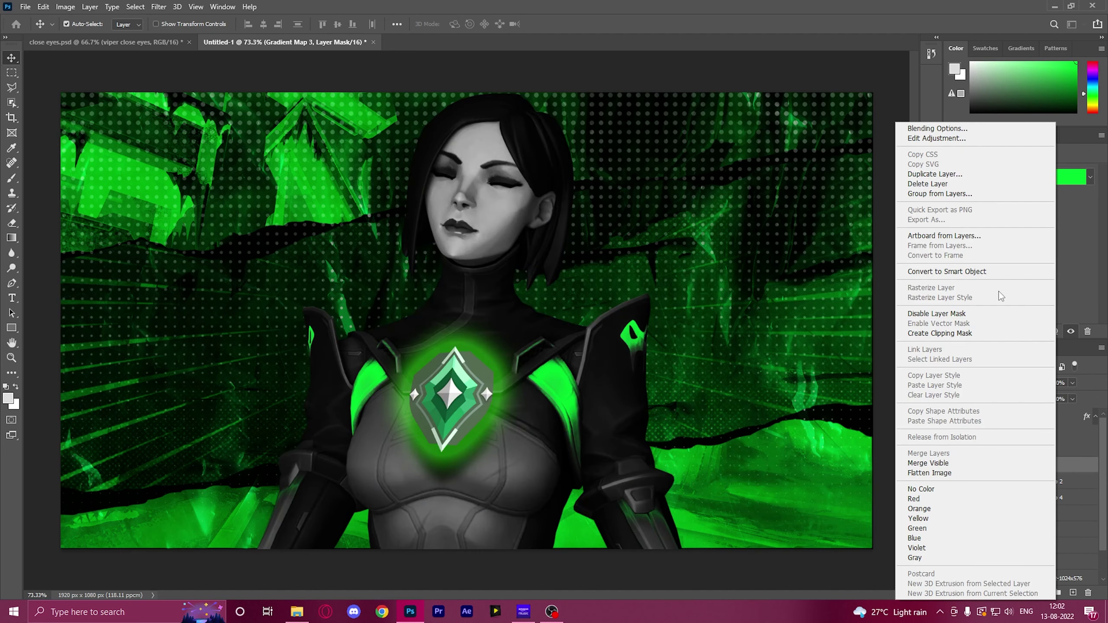
{"action": "left_click", "coordinate": [969, 334]}
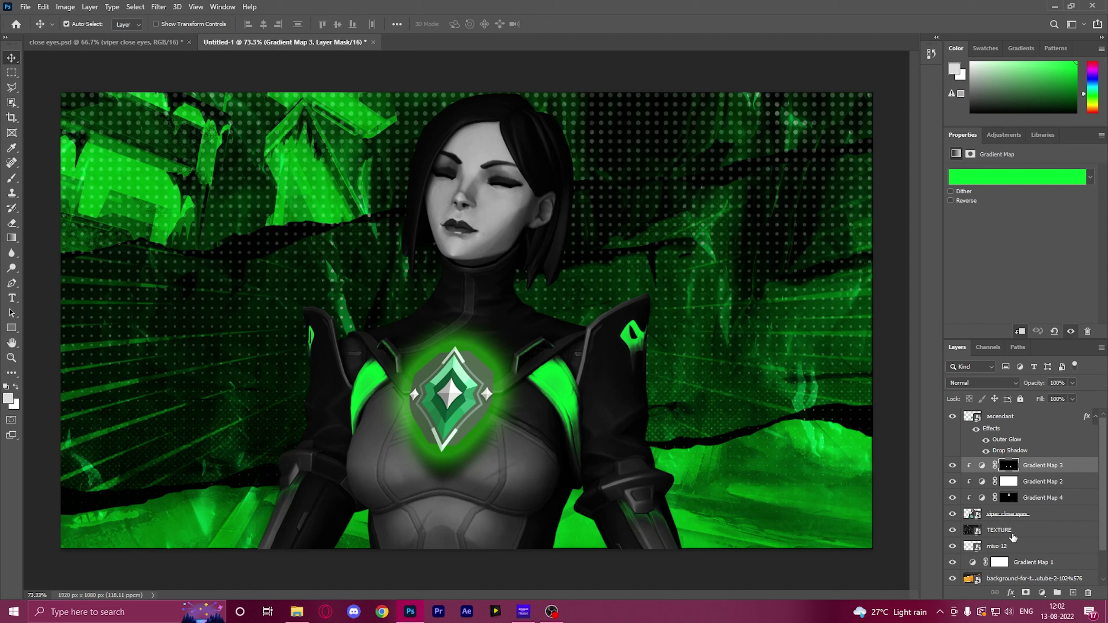
Add a new empty layer directly above TEXTURE, beneath the viper close eyes layer, and make it active
{"action": "left_click", "coordinate": [1006, 530]}
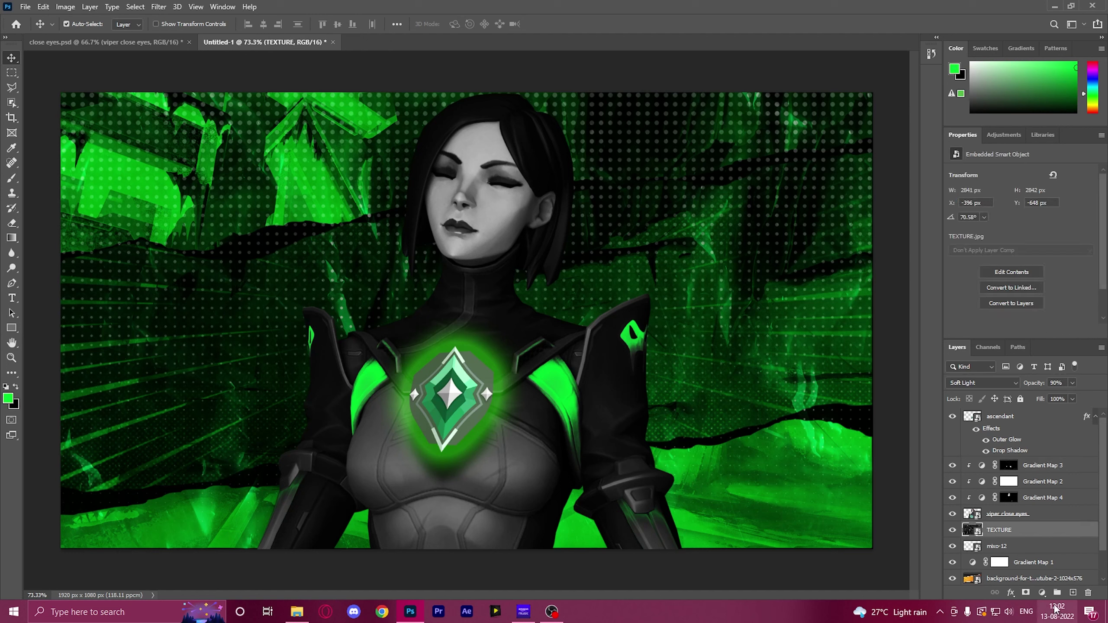
{"action": "left_click", "coordinate": [1072, 592]}
{"action": "left_click", "coordinate": [1008, 515]}
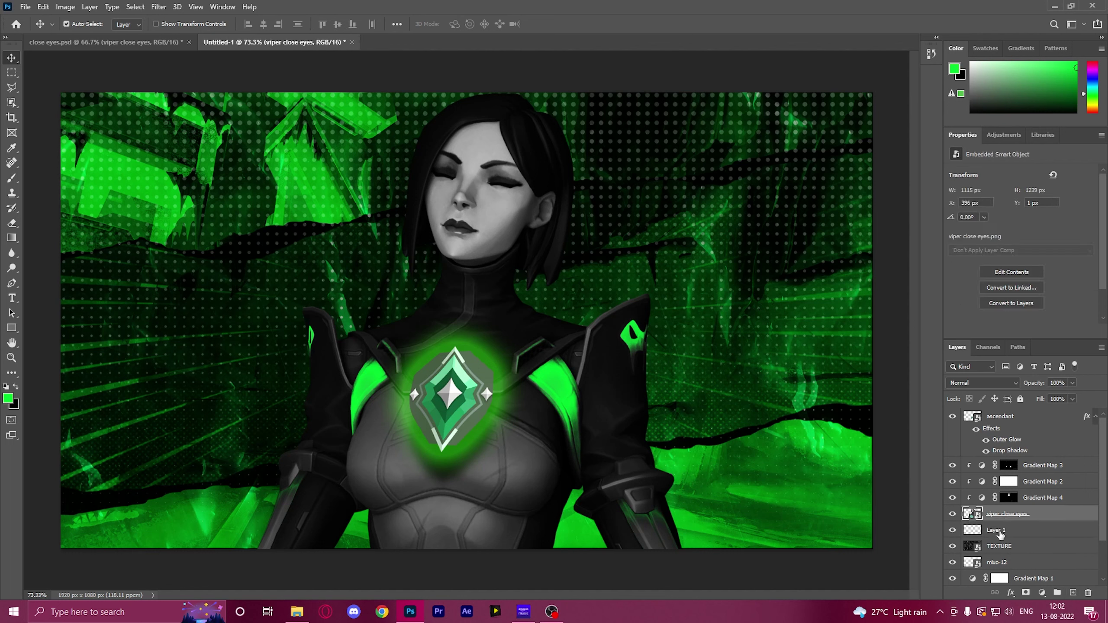
{"action": "left_click", "coordinate": [1000, 532]}
Paint a bright green glow around Viper's outline on Layer 1 with a soft brush of 191 px
{"action": "key", "text": "b"}
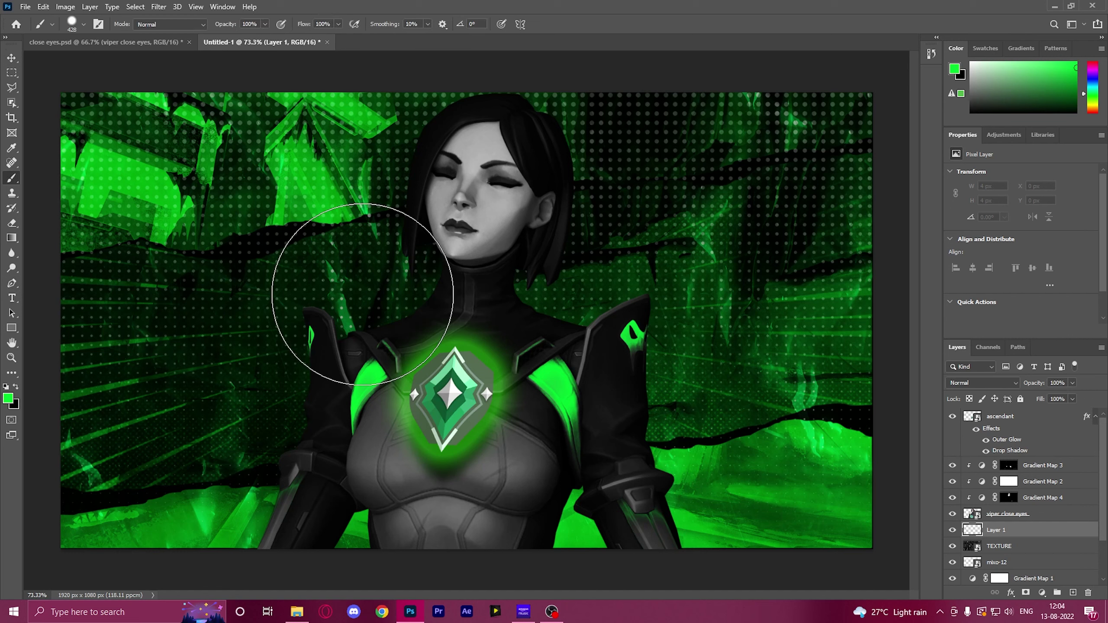
{"action": "mouse_move", "coordinate": [376, 284]}
{"action": "left_mouse_down"}
{"action": "mouse_move", "coordinate": [371, 258]}
{"action": "mouse_move", "coordinate": [366, 287]}
{"action": "left_mouse_up"}
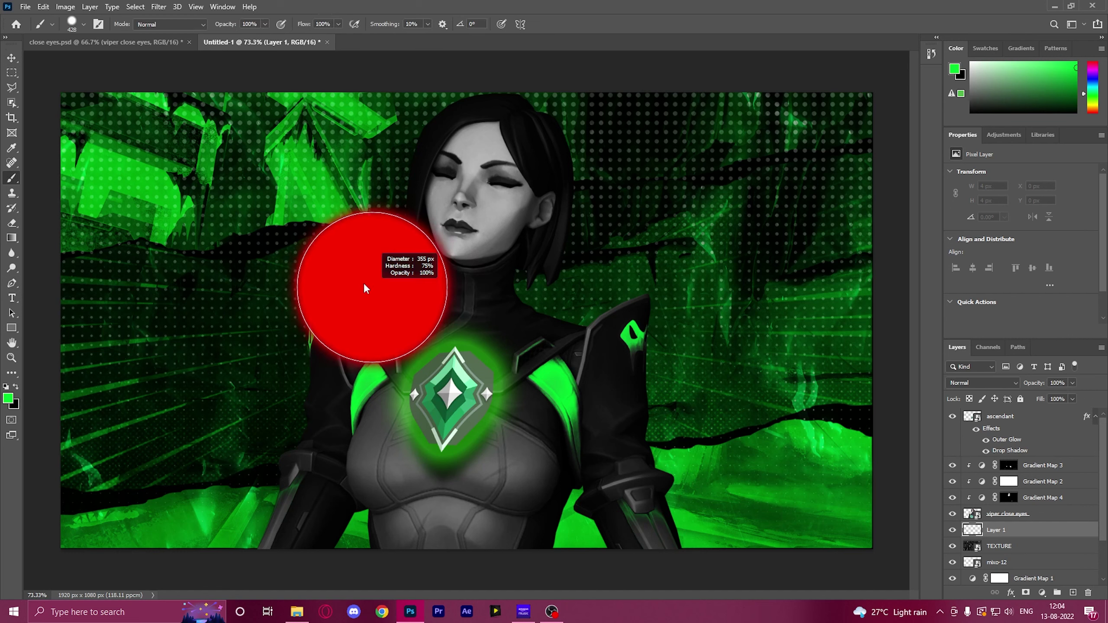
{"action": "mouse_move", "coordinate": [366, 330]}
{"action": "left_mouse_down"}
{"action": "mouse_move", "coordinate": [371, 386]}
{"action": "mouse_move", "coordinate": [378, 109]}
{"action": "mouse_move", "coordinate": [316, 195]}
{"action": "mouse_move", "coordinate": [251, 195]}
{"action": "mouse_move", "coordinate": [348, 206]}
{"action": "mouse_move", "coordinate": [284, 205]}
{"action": "mouse_move", "coordinate": [315, 213]}
{"action": "mouse_move", "coordinate": [283, 225]}
{"action": "left_mouse_up"}
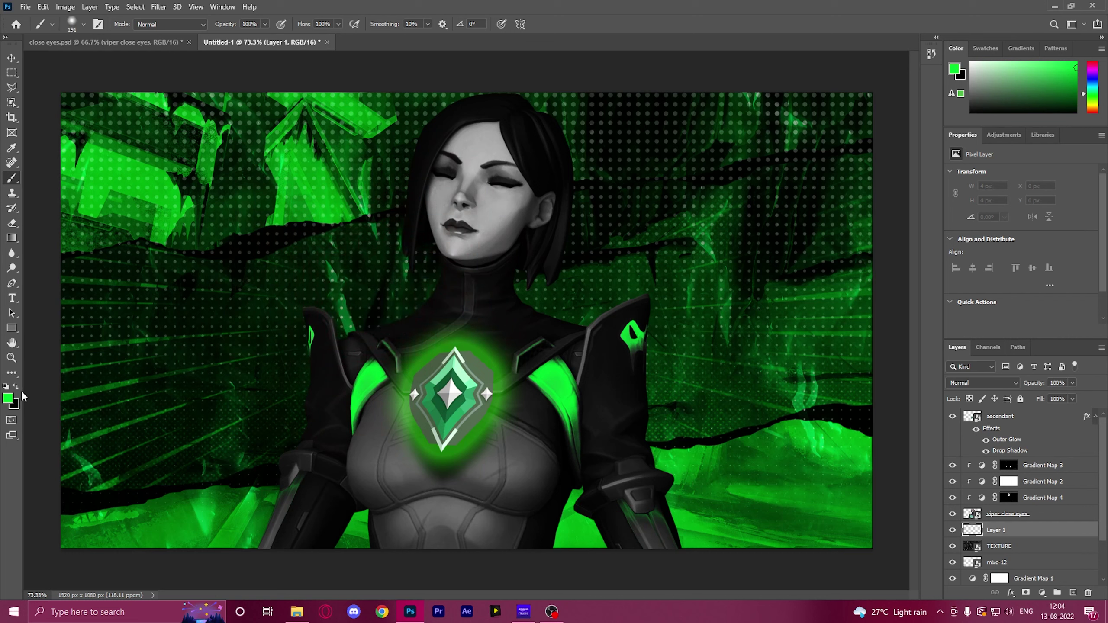
{"action": "mouse_move", "coordinate": [312, 519]}
{"action": "left_mouse_down"}
{"action": "mouse_move", "coordinate": [278, 538]}
{"action": "mouse_move", "coordinate": [306, 477]}
{"action": "mouse_move", "coordinate": [327, 382]}
{"action": "mouse_move", "coordinate": [326, 413]}
{"action": "mouse_move", "coordinate": [317, 337]}
{"action": "mouse_move", "coordinate": [327, 379]}
{"action": "mouse_move", "coordinate": [317, 344]}
{"action": "mouse_move", "coordinate": [381, 370]}
{"action": "mouse_move", "coordinate": [473, 290]}
{"action": "mouse_move", "coordinate": [436, 341]}
{"action": "mouse_move", "coordinate": [485, 224]}
{"action": "mouse_move", "coordinate": [470, 190]}
{"action": "mouse_move", "coordinate": [447, 198]}
{"action": "mouse_move", "coordinate": [459, 142]}
{"action": "mouse_move", "coordinate": [481, 140]}
{"action": "mouse_move", "coordinate": [493, 121]}
{"action": "mouse_move", "coordinate": [453, 133]}
{"action": "mouse_move", "coordinate": [461, 178]}
{"action": "mouse_move", "coordinate": [439, 187]}
{"action": "mouse_move", "coordinate": [473, 207]}
{"action": "mouse_move", "coordinate": [445, 198]}
{"action": "mouse_move", "coordinate": [446, 226]}
{"action": "mouse_move", "coordinate": [419, 232]}
{"action": "mouse_move", "coordinate": [476, 172]}
{"action": "mouse_move", "coordinate": [489, 130]}
{"action": "mouse_move", "coordinate": [505, 144]}
{"action": "mouse_move", "coordinate": [547, 128]}
{"action": "mouse_move", "coordinate": [511, 163]}
{"action": "mouse_move", "coordinate": [537, 150]}
{"action": "mouse_move", "coordinate": [518, 201]}
{"action": "mouse_move", "coordinate": [540, 193]}
{"action": "mouse_move", "coordinate": [526, 232]}
{"action": "mouse_move", "coordinate": [543, 221]}
{"action": "mouse_move", "coordinate": [517, 255]}
{"action": "mouse_move", "coordinate": [522, 246]}
{"action": "mouse_move", "coordinate": [533, 275]}
{"action": "mouse_move", "coordinate": [509, 265]}
{"action": "mouse_move", "coordinate": [507, 338]}
{"action": "mouse_move", "coordinate": [588, 352]}
{"action": "mouse_move", "coordinate": [766, 475]}
{"action": "left_mouse_up"}
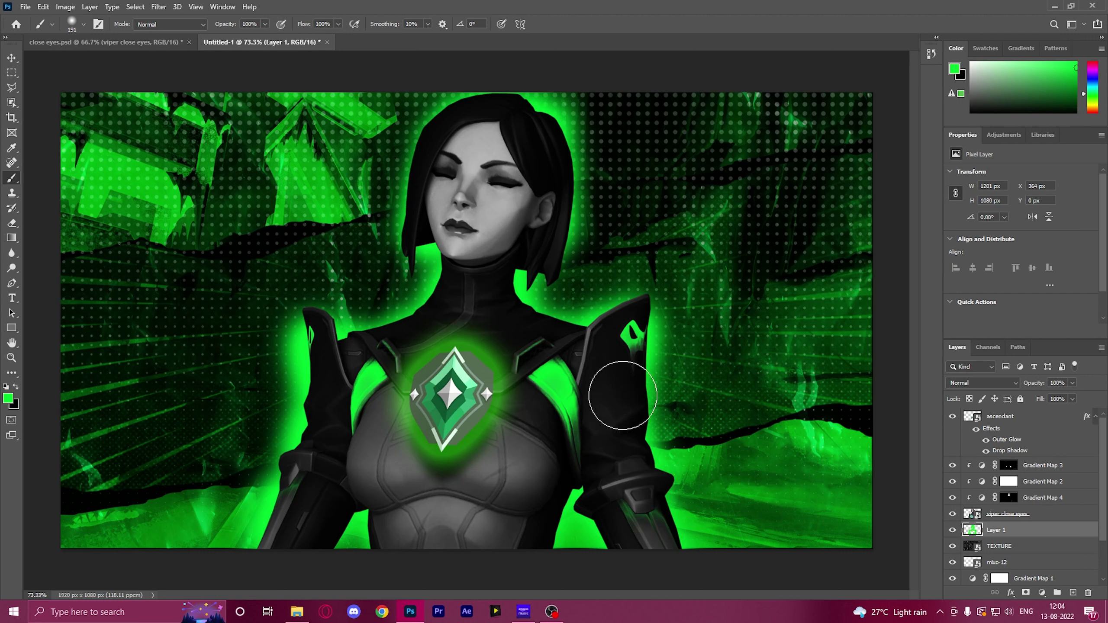
Place Stocks-11 from the valorant stuff folder above Layer 1, positioned behind Viper at the lower left and rotated to -3.77°
{"action": "key", "text": "v"}
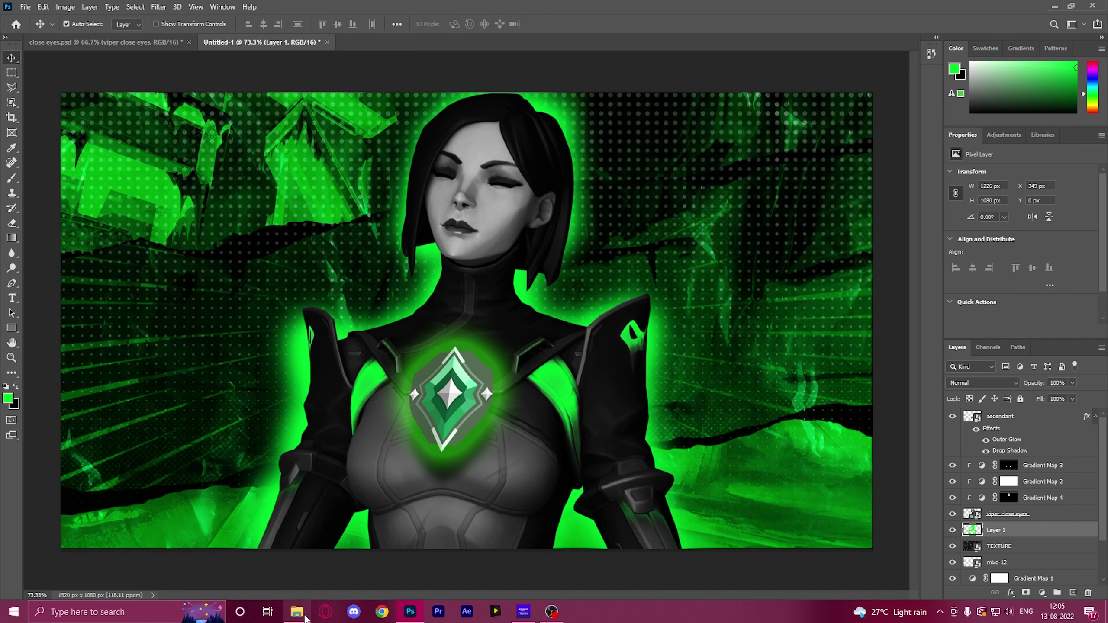
{"action": "left_click", "coordinate": [297, 612]}
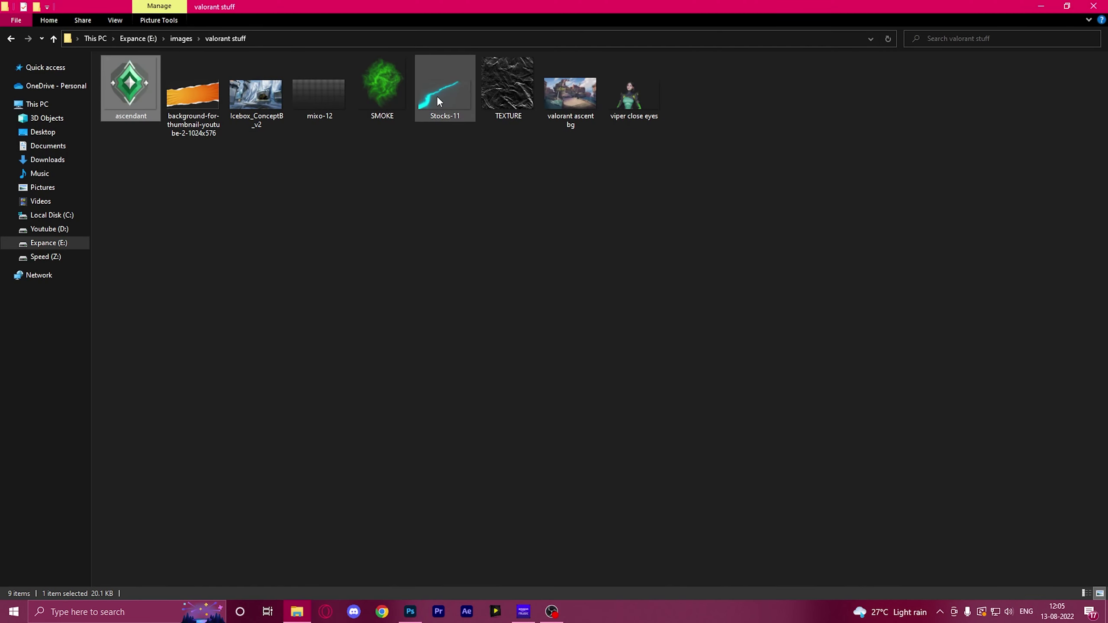
{"action": "left_click_drag", "start_coordinate": [450, 102], "coordinate": [231, 332]}
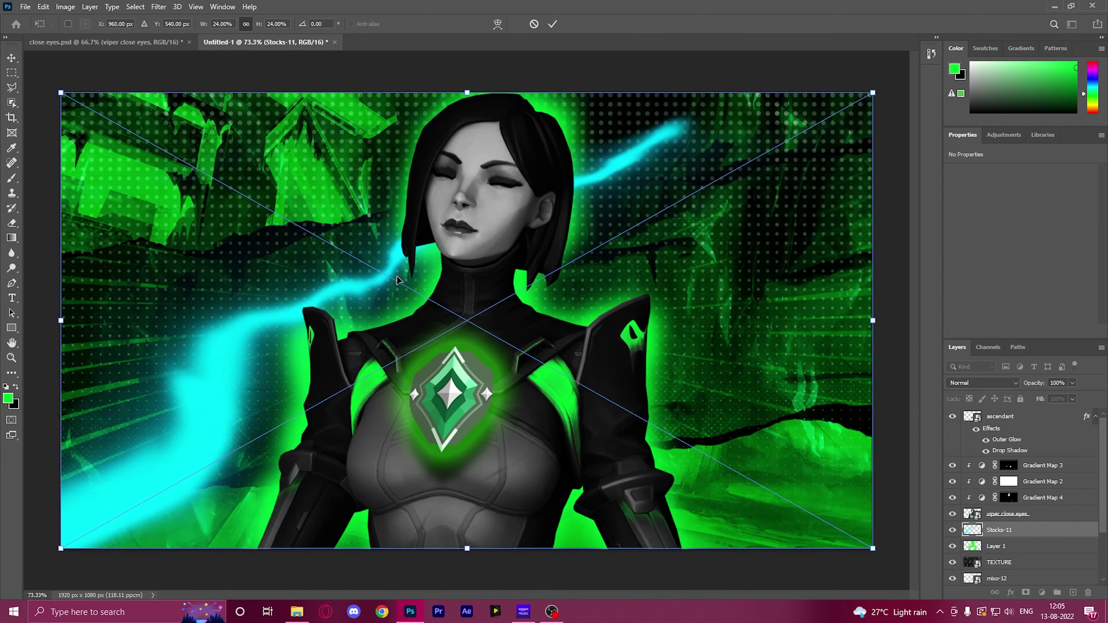
{"action": "left_click_drag", "start_coordinate": [397, 279], "coordinate": [276, 386]}
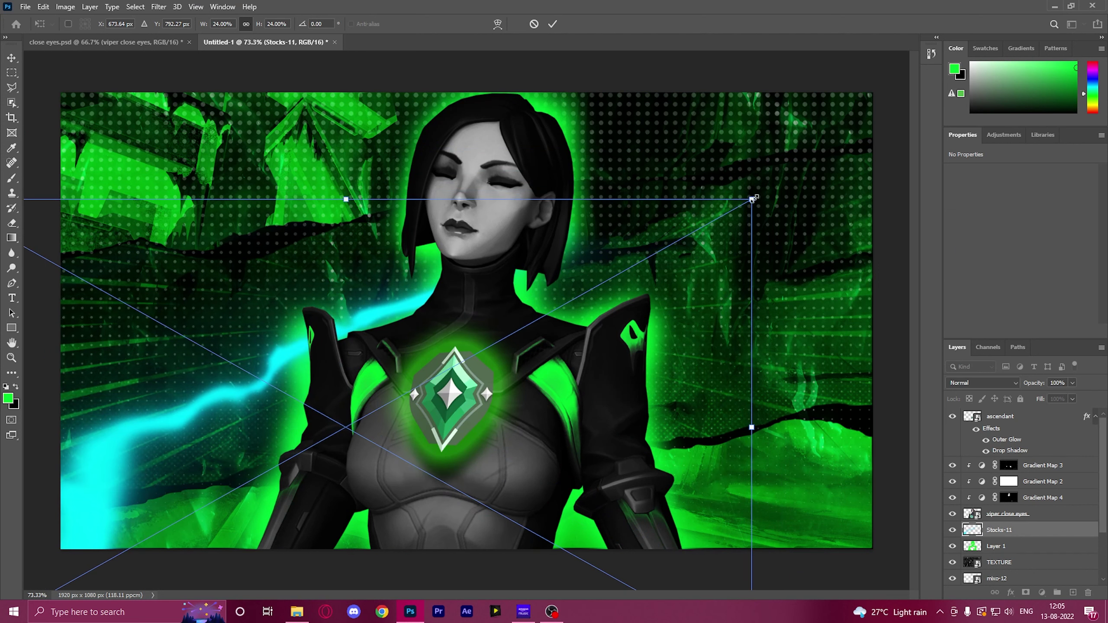
{"action": "left_click_drag", "start_coordinate": [752, 199], "coordinate": [652, 288]}
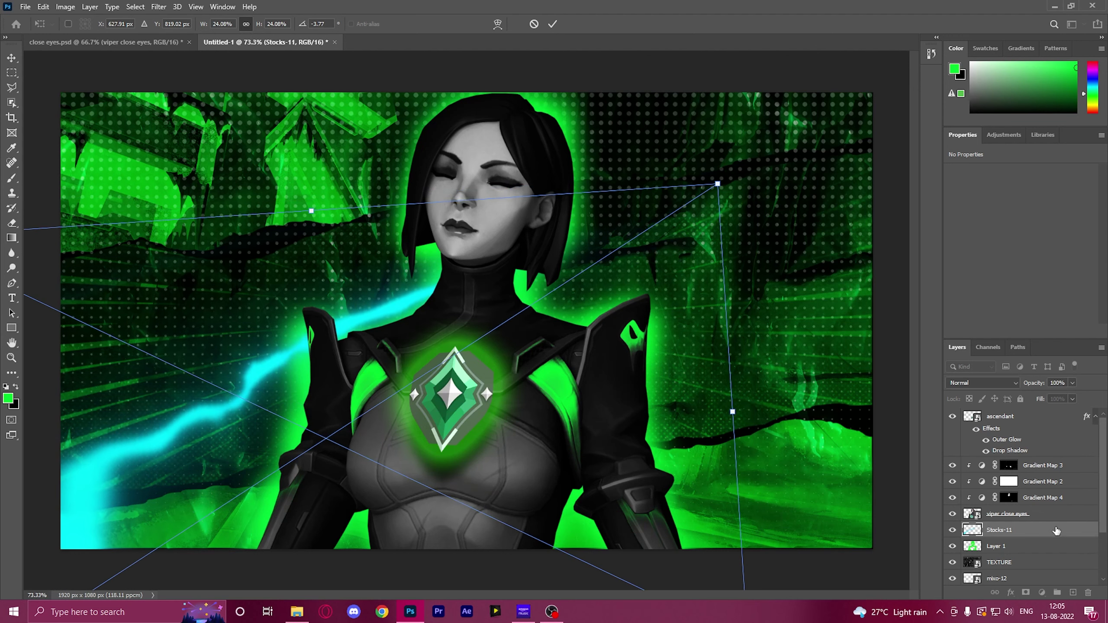
{"action": "key", "text": "Return"}
Give the Stocks-11 streak a white Color Overlay, shift it slightly down into the lower-left corner and set its opacity to 88%
{"action": "left_click", "coordinate": [1011, 593]}
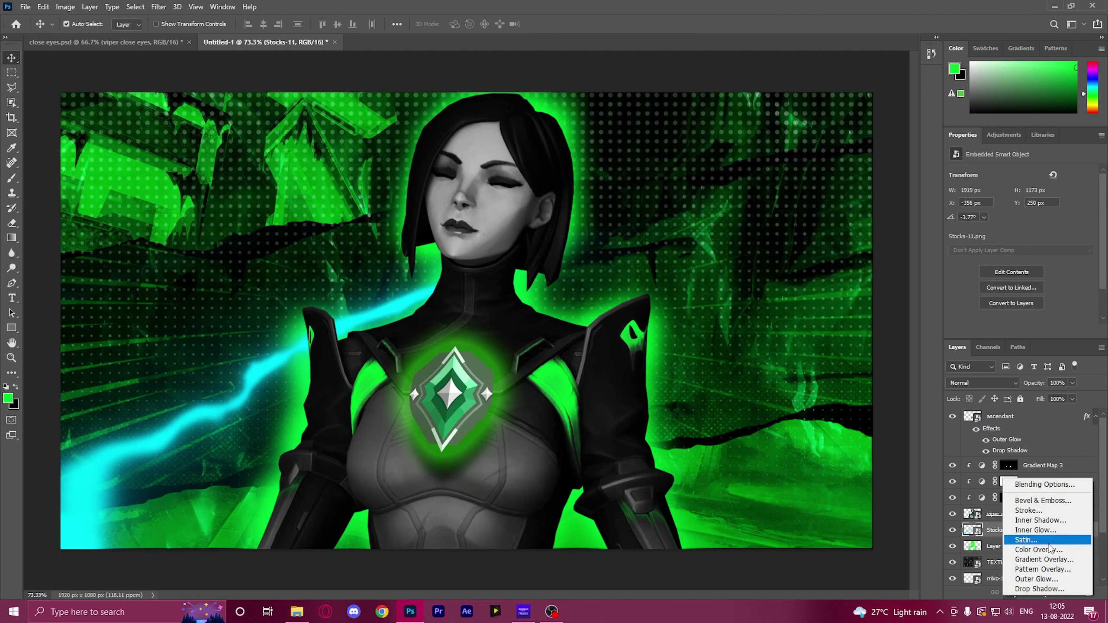
{"action": "left_click", "coordinate": [1029, 551]}
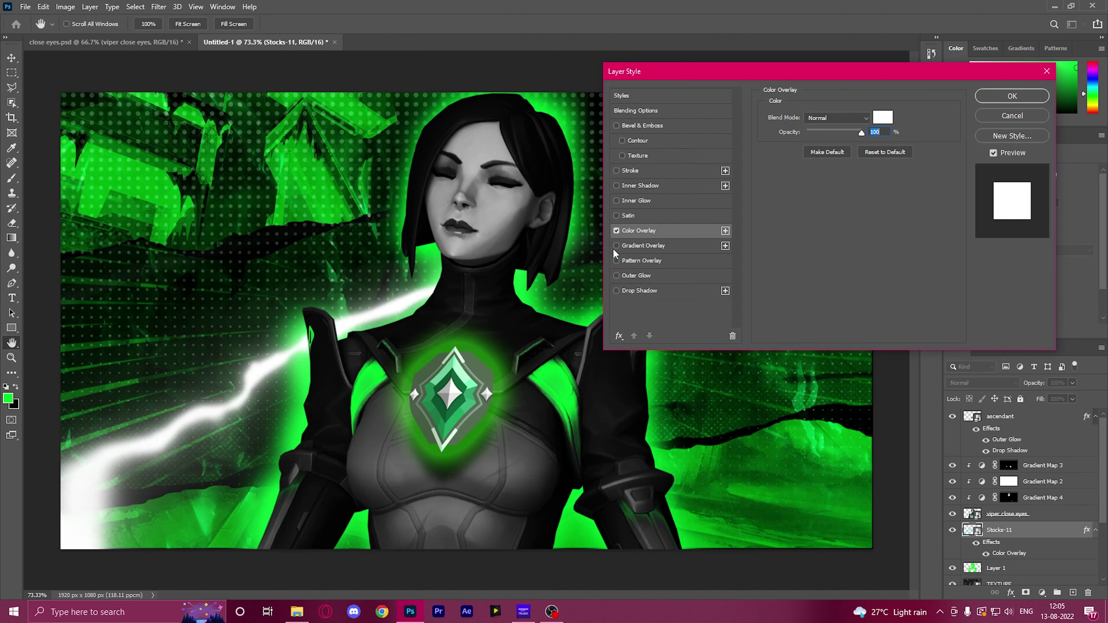
{"action": "left_click", "coordinate": [1012, 96]}
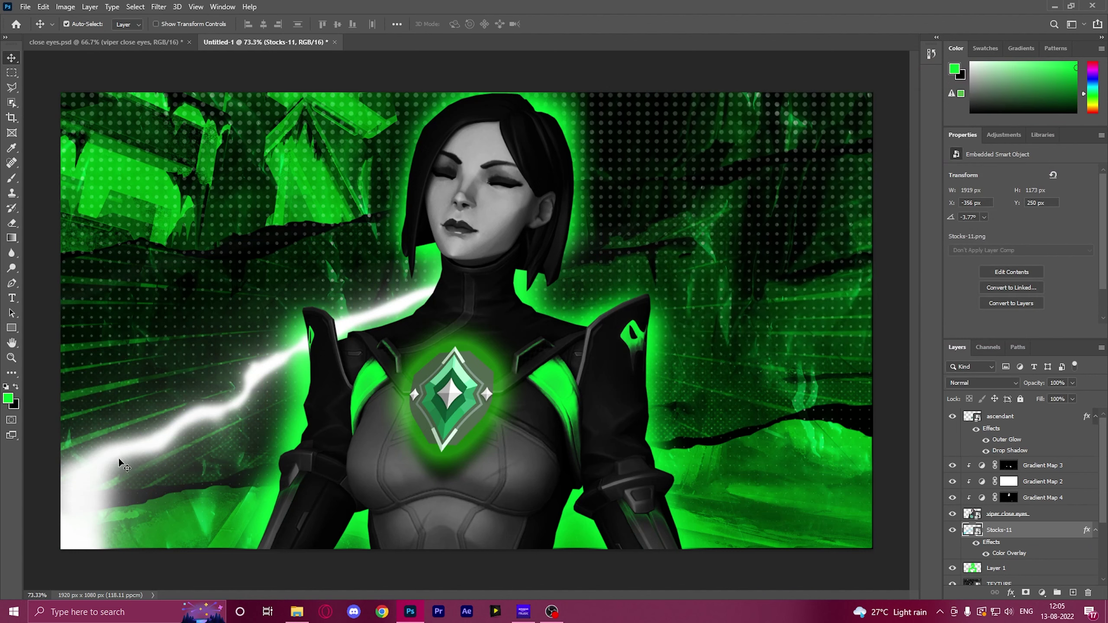
{"action": "left_click_drag", "start_coordinate": [118, 458], "coordinate": [112, 484]}
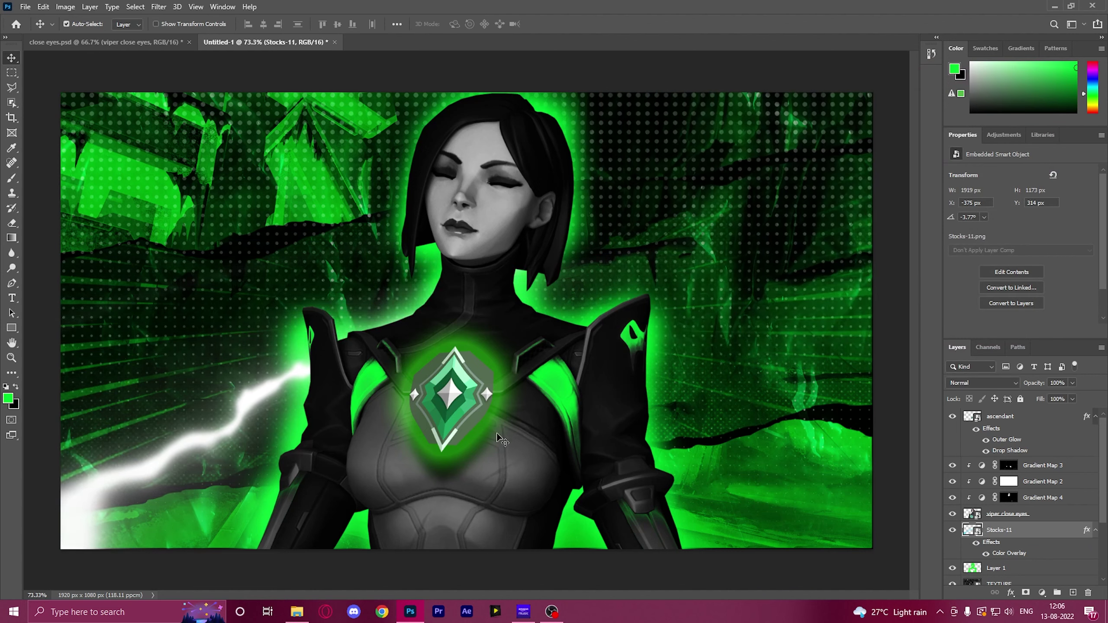
{"action": "mouse_move", "coordinate": [1035, 384]}
{"action": "left_mouse_down"}
{"action": "mouse_move", "coordinate": [1017, 383]}
{"action": "mouse_move", "coordinate": [1030, 381]}
{"action": "left_mouse_up"}
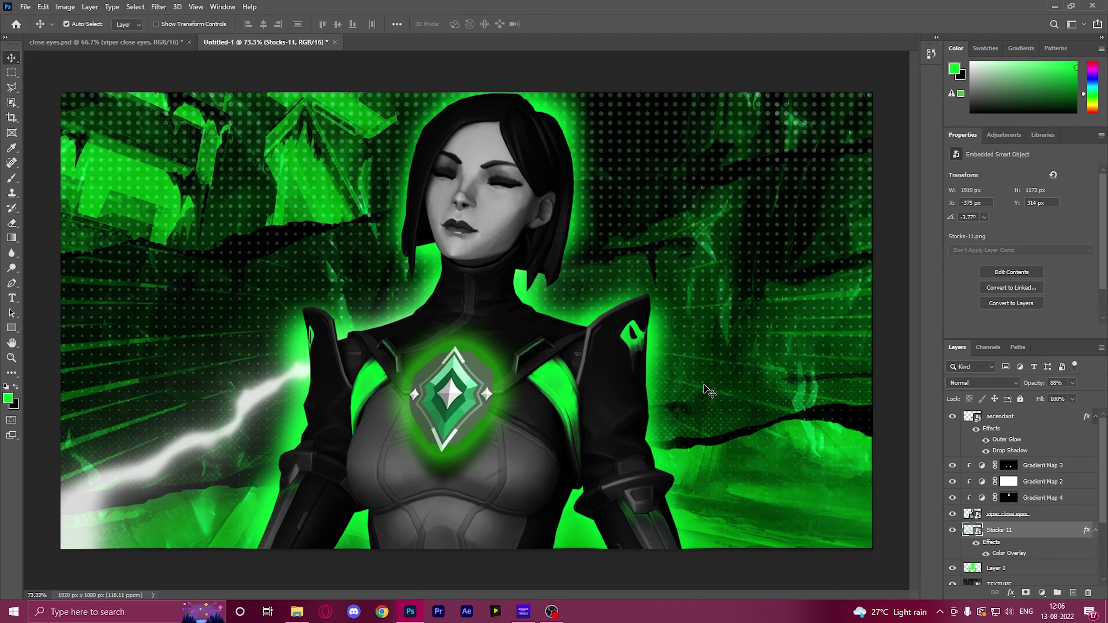
Duplicate the white Stocks-11 streak, then rotate and position the copy behind Viper on the right side of the artwork
{"action": "key", "text": "ctrl+j"}
{"action": "key", "text": "ctrl+t"}
{"action": "mouse_move", "coordinate": [714, 401]}
{"action": "left_mouse_down"}
{"action": "mouse_move", "coordinate": [734, 485]}
{"action": "mouse_move", "coordinate": [672, 336]}
{"action": "left_mouse_up"}
{"action": "mouse_move", "coordinate": [848, 450]}
{"action": "left_mouse_down"}
{"action": "mouse_move", "coordinate": [741, 484]}
{"action": "mouse_move", "coordinate": [538, 491]}
{"action": "mouse_move", "coordinate": [490, 359]}
{"action": "mouse_move", "coordinate": [519, 366]}
{"action": "mouse_move", "coordinate": [613, 302]}
{"action": "mouse_move", "coordinate": [698, 380]}
{"action": "mouse_move", "coordinate": [703, 421]}
{"action": "mouse_move", "coordinate": [497, 224]}
{"action": "mouse_move", "coordinate": [486, 264]}
{"action": "mouse_move", "coordinate": [445, 301]}
{"action": "left_mouse_up"}
{"action": "mouse_move", "coordinate": [594, 467]}
{"action": "left_mouse_down"}
{"action": "mouse_move", "coordinate": [622, 555]}
{"action": "mouse_move", "coordinate": [811, 495]}
{"action": "mouse_move", "coordinate": [755, 470]}
{"action": "mouse_move", "coordinate": [235, 594]}
{"action": "mouse_move", "coordinate": [618, 622]}
{"action": "mouse_move", "coordinate": [611, 600]}
{"action": "left_mouse_up"}
{"action": "key", "text": "Return"}
Duplicate the streak again, rotate the copy to about 87.35° at 28.82% scale and place it at the artwork's upper left
{"action": "key", "text": "ctrl+j"}
{"action": "left_click_drag", "start_coordinate": [616, 541], "coordinate": [428, 356]}
{"action": "key", "text": "ctrl+t"}
{"action": "mouse_move", "coordinate": [81, 563]}
{"action": "left_mouse_down"}
{"action": "mouse_move", "coordinate": [655, 415]}
{"action": "mouse_move", "coordinate": [559, 438]}
{"action": "left_mouse_up"}
{"action": "mouse_move", "coordinate": [555, 365]}
{"action": "left_mouse_down"}
{"action": "mouse_move", "coordinate": [371, 419]}
{"action": "mouse_move", "coordinate": [480, 427]}
{"action": "mouse_move", "coordinate": [78, 493]}
{"action": "mouse_move", "coordinate": [342, 352]}
{"action": "left_mouse_up"}
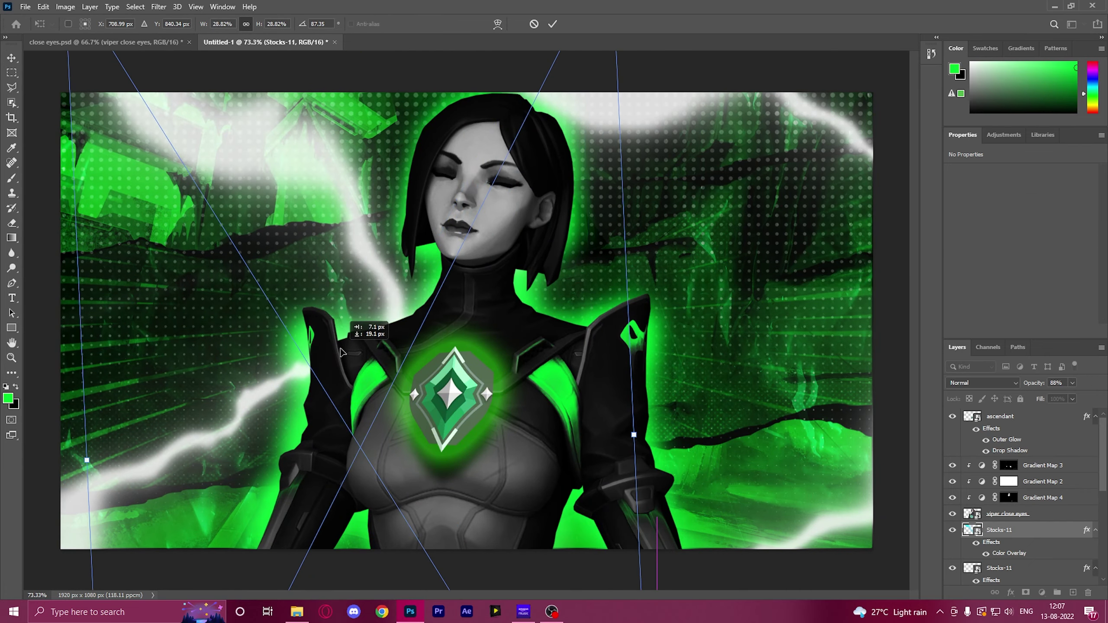
{"action": "key", "text": "Return"}
Reposition the white streaks so they frame Viper from the left and right edges of the artwork
{"action": "mouse_move", "coordinate": [181, 454]}
{"action": "left_mouse_down"}
{"action": "mouse_move", "coordinate": [129, 554]}
{"action": "mouse_move", "coordinate": [153, 582]}
{"action": "mouse_move", "coordinate": [166, 191]}
{"action": "left_mouse_up"}
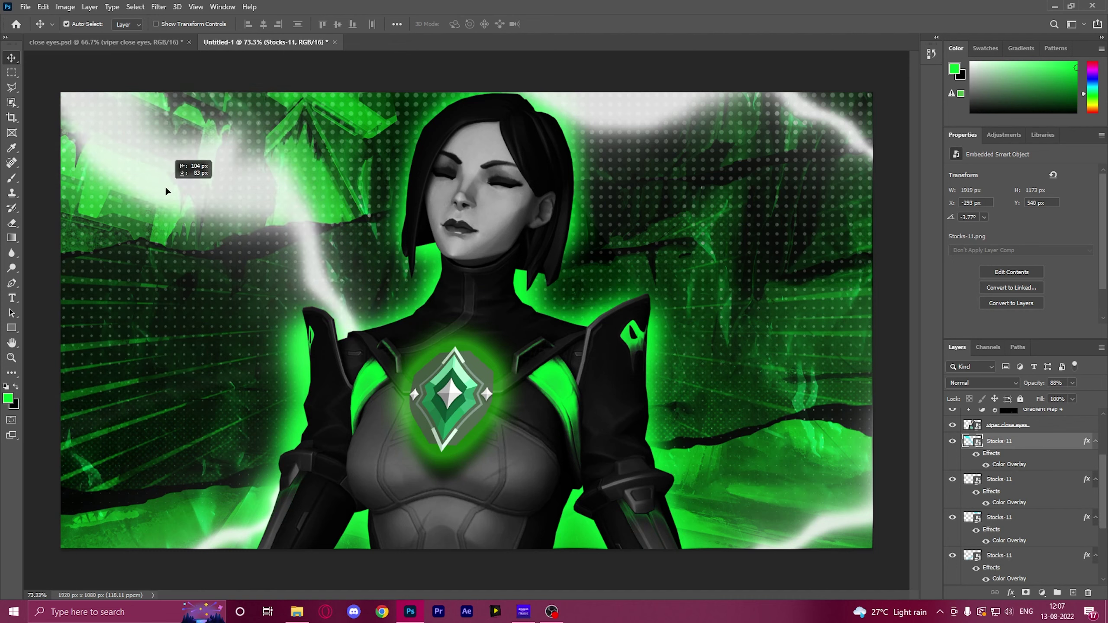
{"action": "key", "text": "ctrl+minus"}
{"action": "left_click", "coordinate": [413, 386]}
{"action": "left_click_drag", "start_coordinate": [556, 415], "coordinate": [285, 449]}
Add a black Multiply Drop Shadow with 27 px distance and 24 px size to the Stocks-11 streak layers
{"action": "double_click", "coordinate": [1000, 563]}
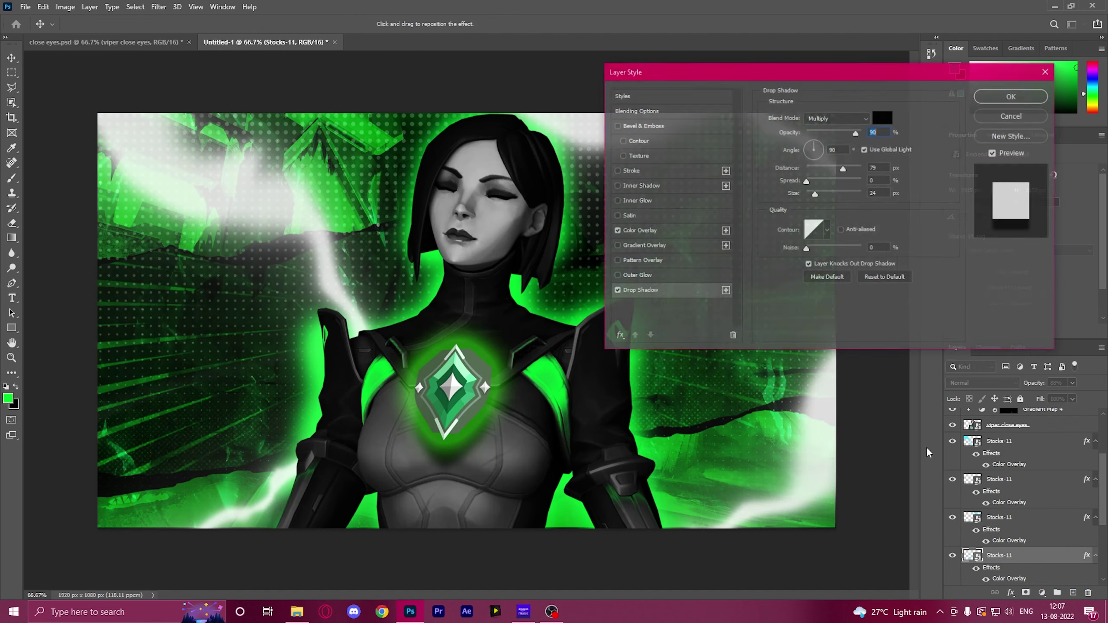
{"action": "left_click", "coordinate": [804, 439]}
{"action": "left_click_drag", "start_coordinate": [698, 69], "coordinate": [312, 80]}
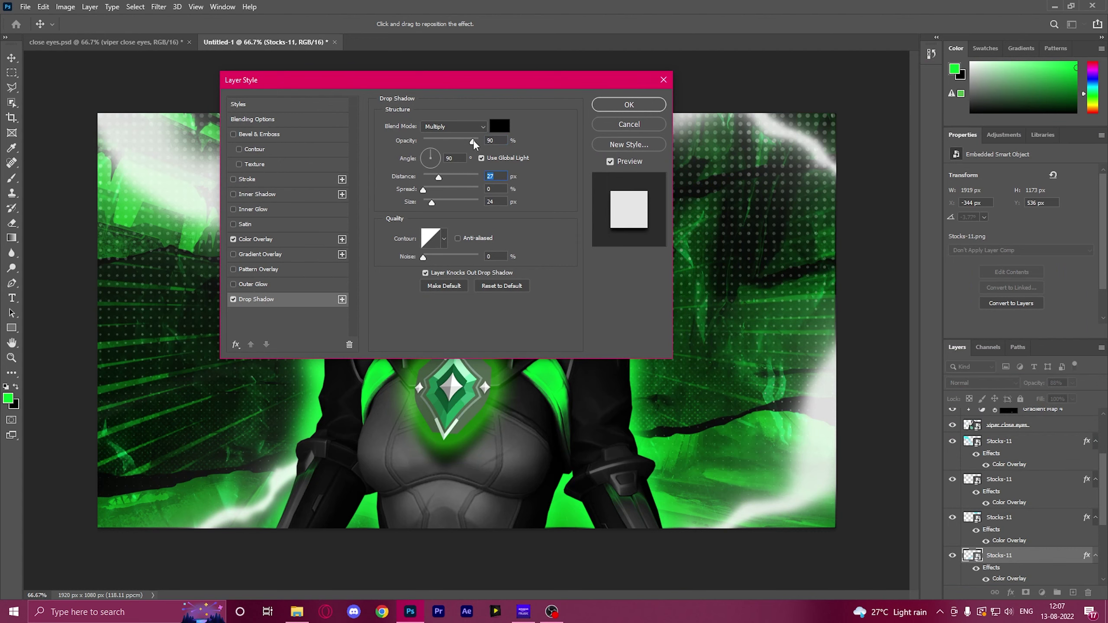
{"action": "left_click_drag", "start_coordinate": [432, 181], "coordinate": [460, 179]}
{"action": "left_click_drag", "start_coordinate": [432, 84], "coordinate": [491, 129]}
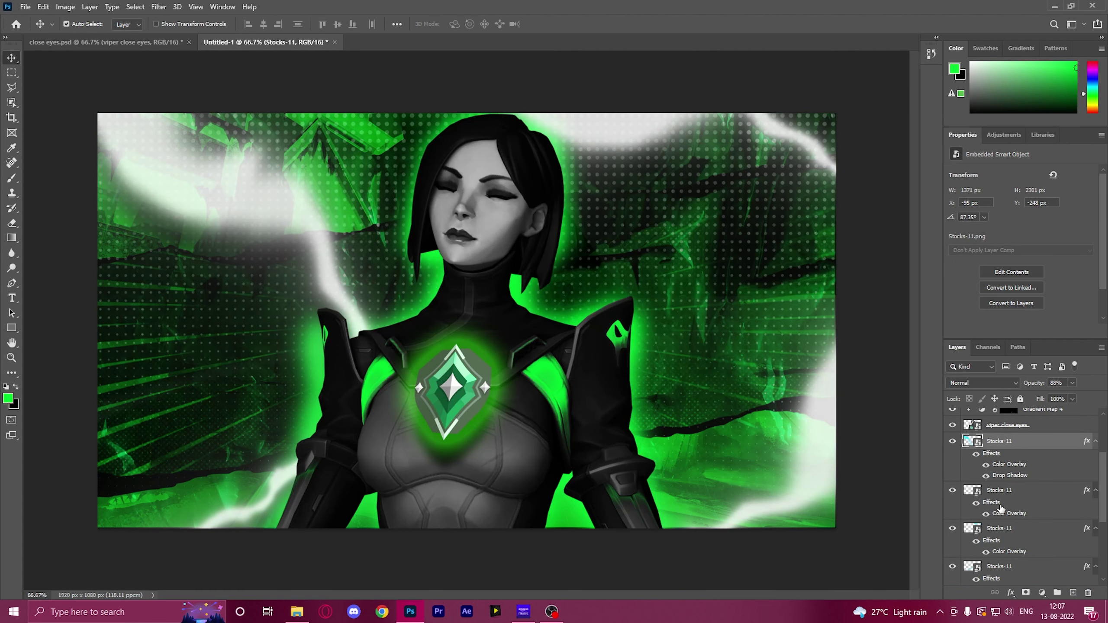
{"action": "left_click_drag", "start_coordinate": [828, 317], "coordinate": [740, 319]}
{"action": "key", "text": "Return"}
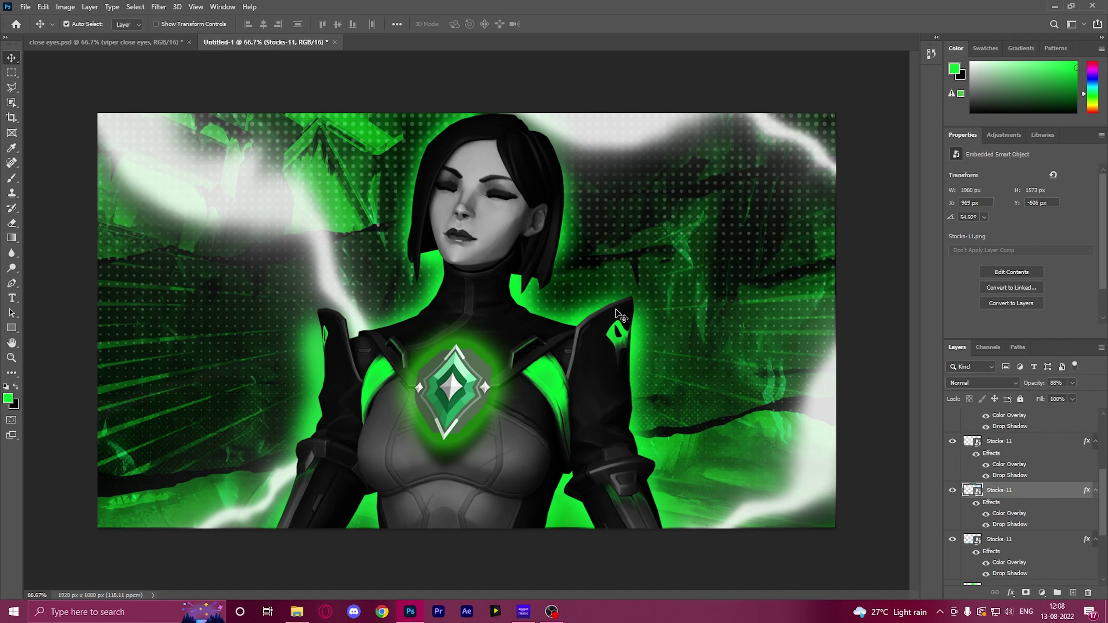
Place SMOKE from the valorant stuff folder among the Stocks-11 layers, scaled to 32.71% and centred behind Viper
{"action": "left_click", "coordinate": [297, 612]}
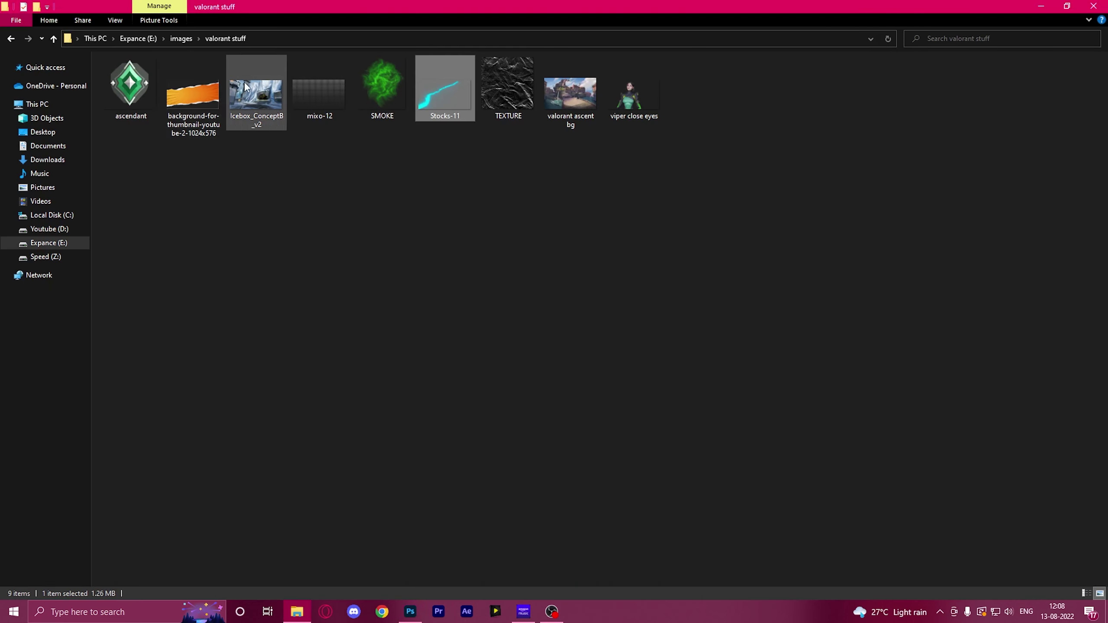
{"action": "left_click_drag", "start_coordinate": [384, 85], "coordinate": [450, 421]}
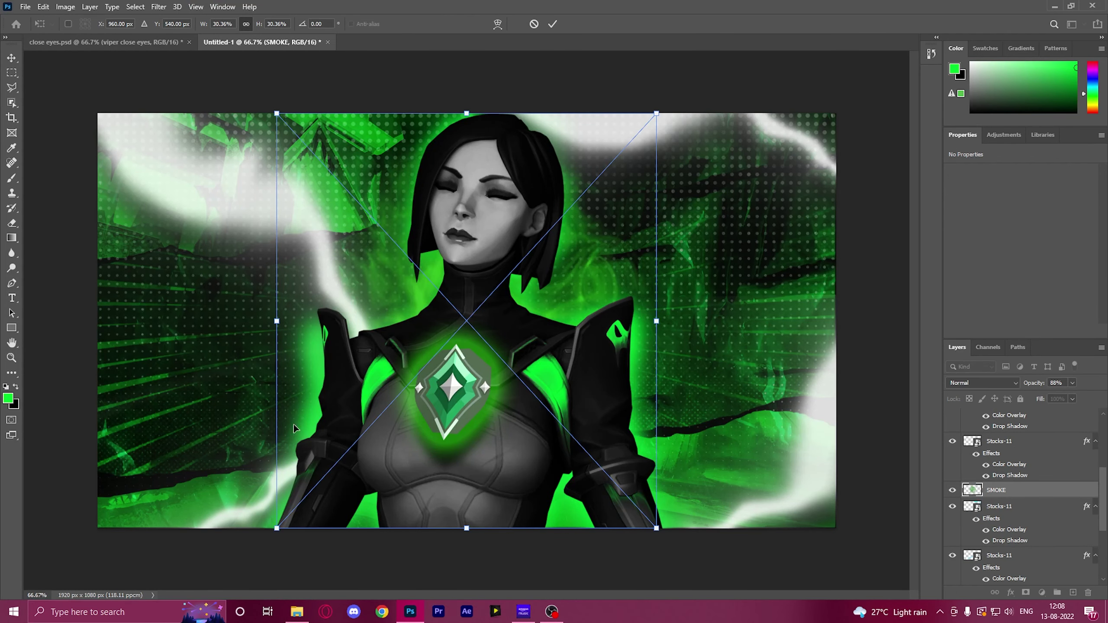
{"action": "left_click_drag", "start_coordinate": [278, 536], "coordinate": [253, 555]}
{"action": "mouse_move", "coordinate": [379, 355]}
{"action": "left_mouse_down"}
{"action": "mouse_move", "coordinate": [395, 389]}
{"action": "mouse_move", "coordinate": [383, 357]}
{"action": "left_mouse_up"}
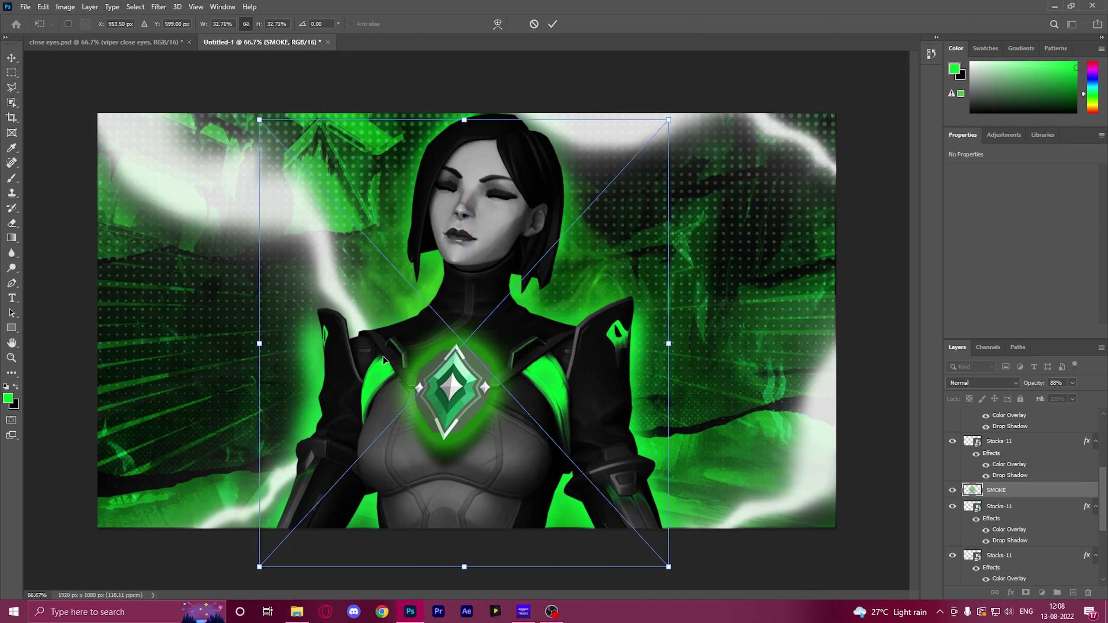
{"action": "key", "text": "Return"}
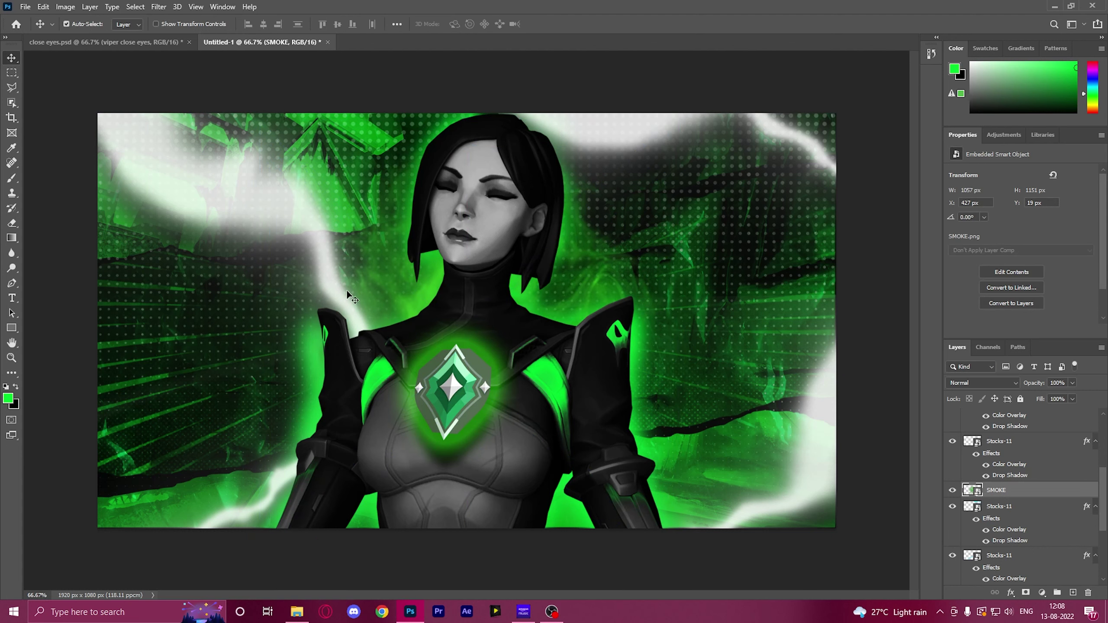
Apply a white Color Overlay in Normal mode at 100% opacity to the SMOKE layer
{"action": "left_click", "coordinate": [1010, 593]}
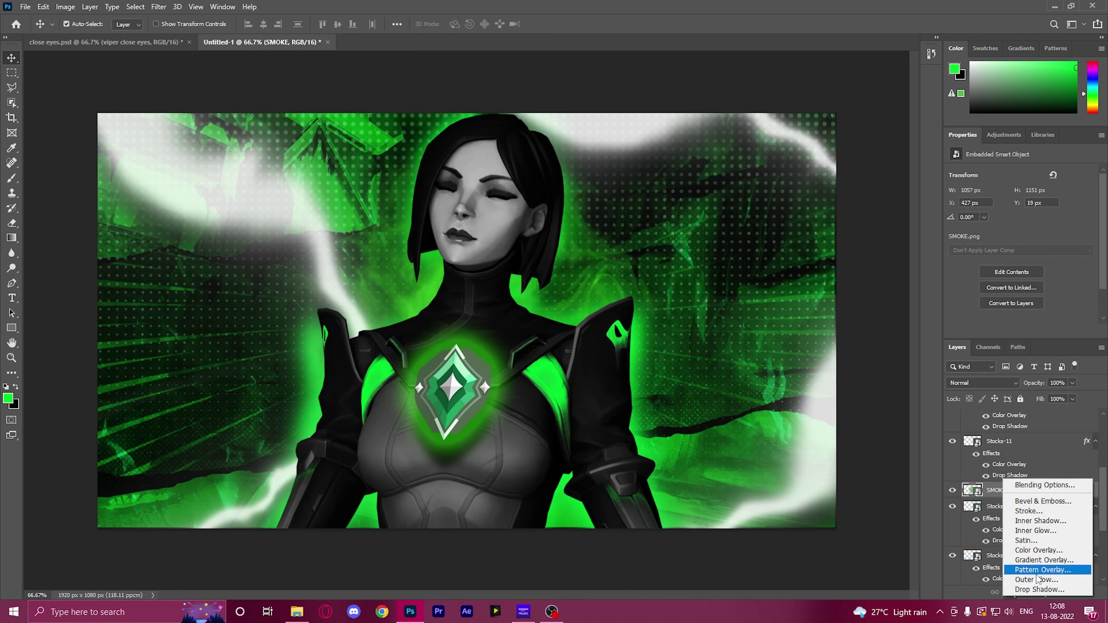
{"action": "left_click", "coordinate": [1042, 552]}
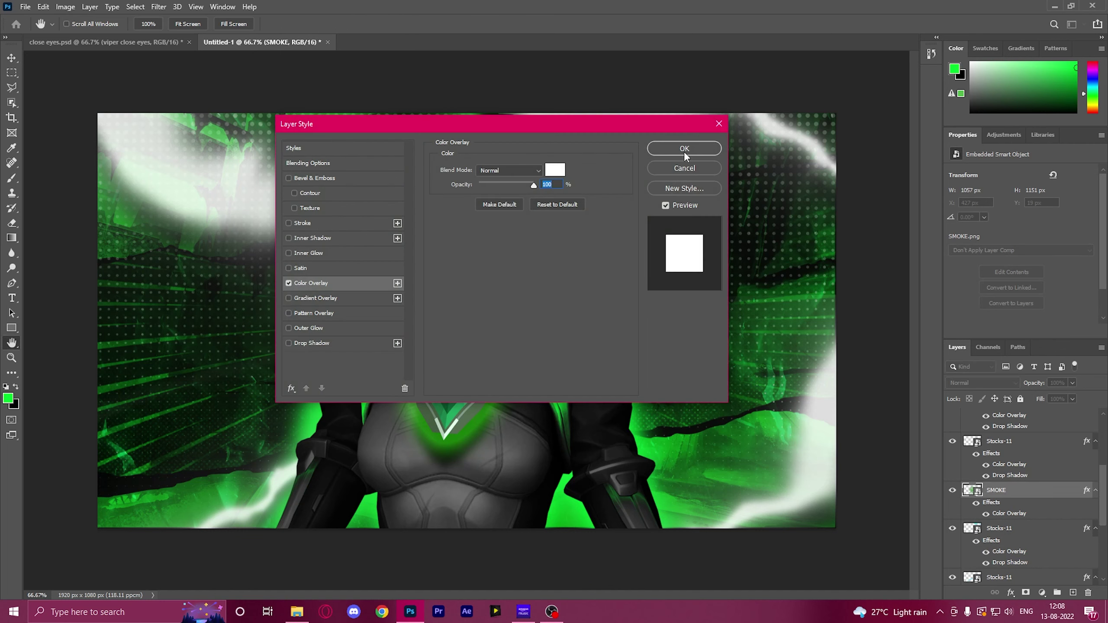
{"action": "left_click", "coordinate": [684, 149]}
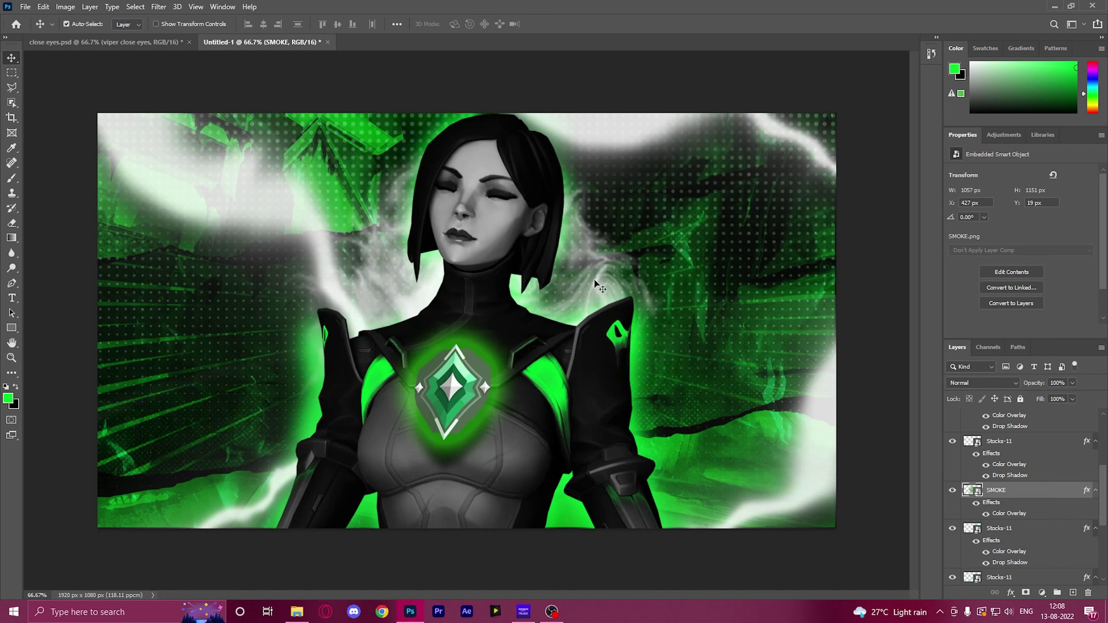
Enlarge the SMOKE layer and rotate it to 156.23° so the smoke spreads around Viper's shoulders
{"action": "key", "text": "ctrl+t"}
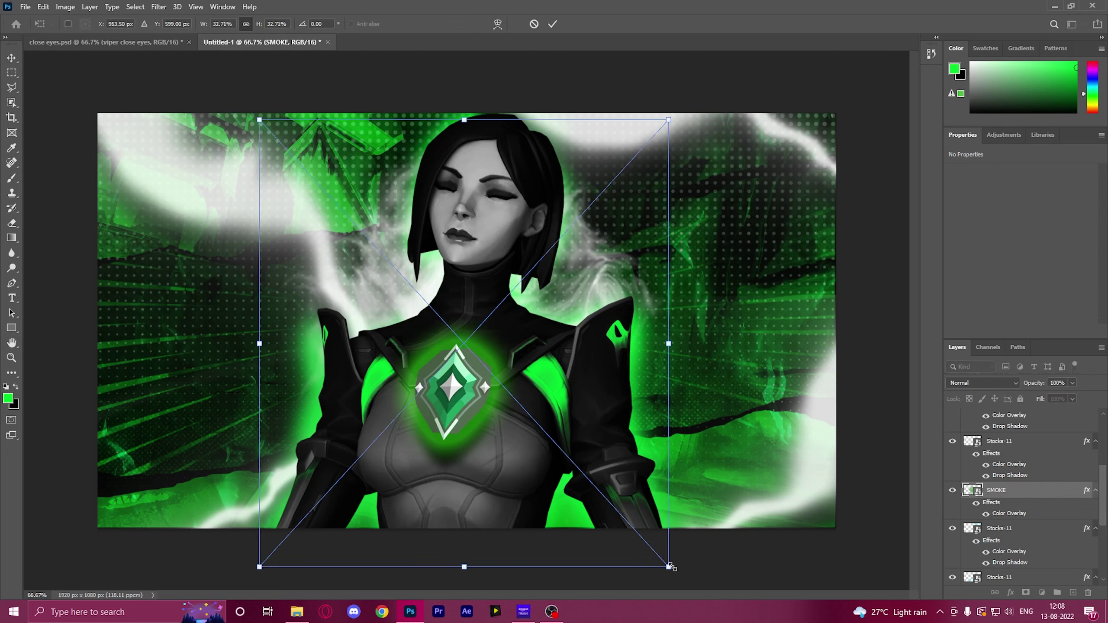
{"action": "left_click_drag", "start_coordinate": [670, 567], "coordinate": [607, 515]}
{"action": "key", "text": "Return"}
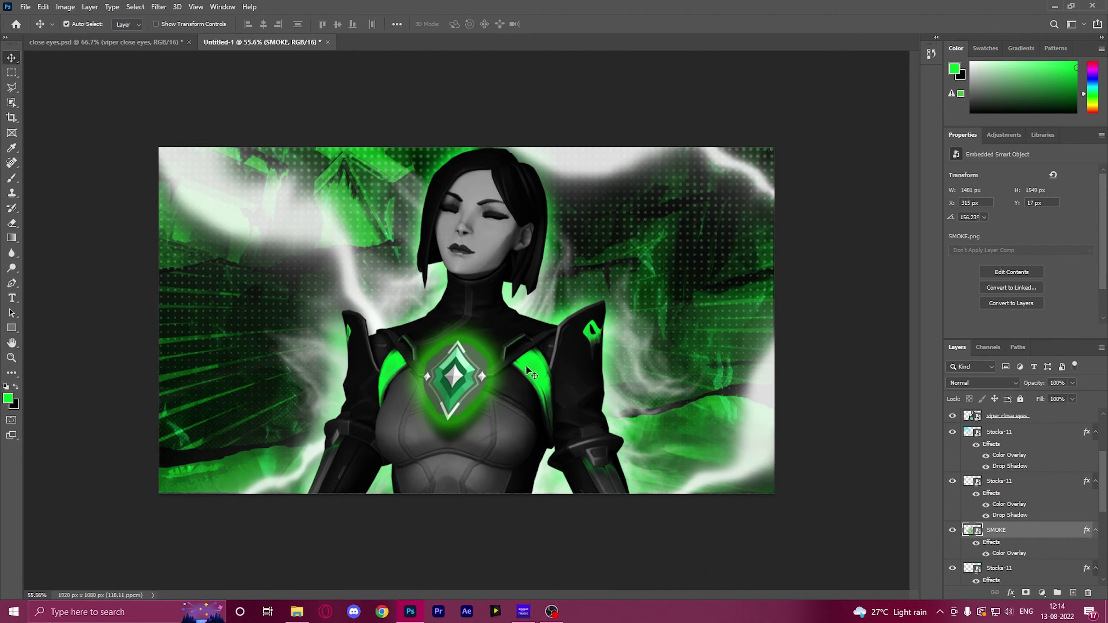
{"action": "scroll", "coordinate": [1034, 495], "scroll_direction": "up", "scroll_amount": 3}
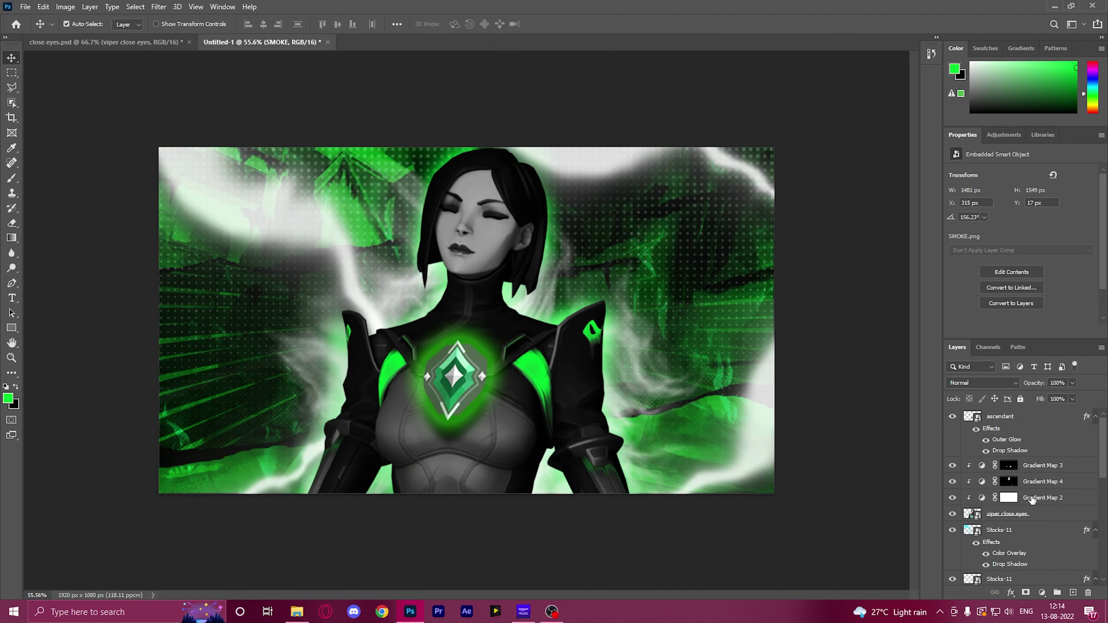
{"action": "left_click", "coordinate": [1023, 520]}
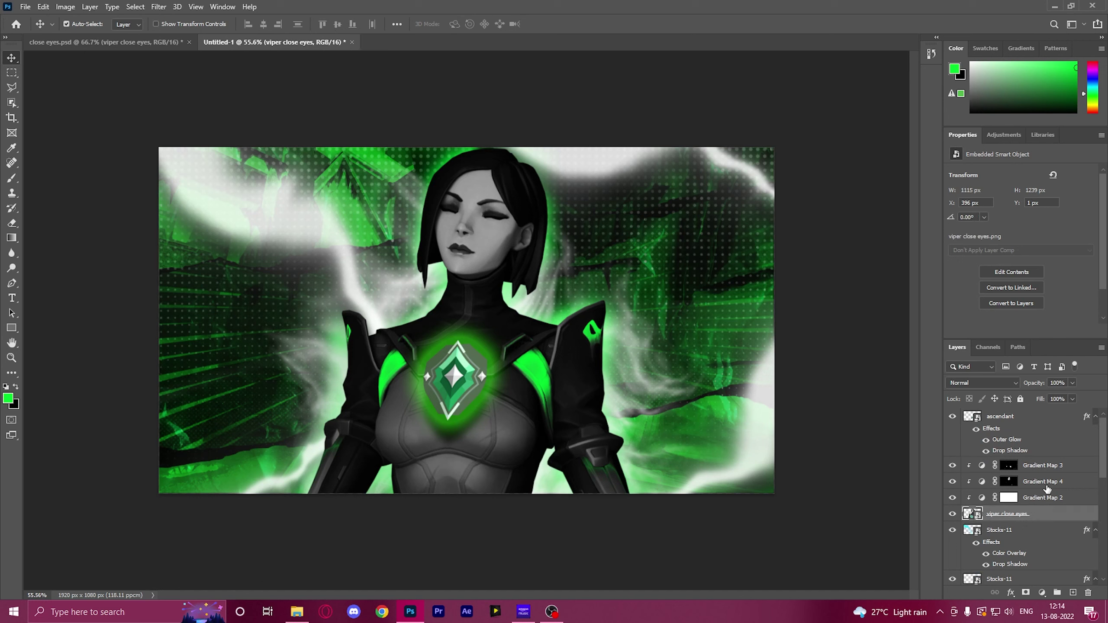
{"action": "left_click", "coordinate": [1029, 466], "text": "shift"}
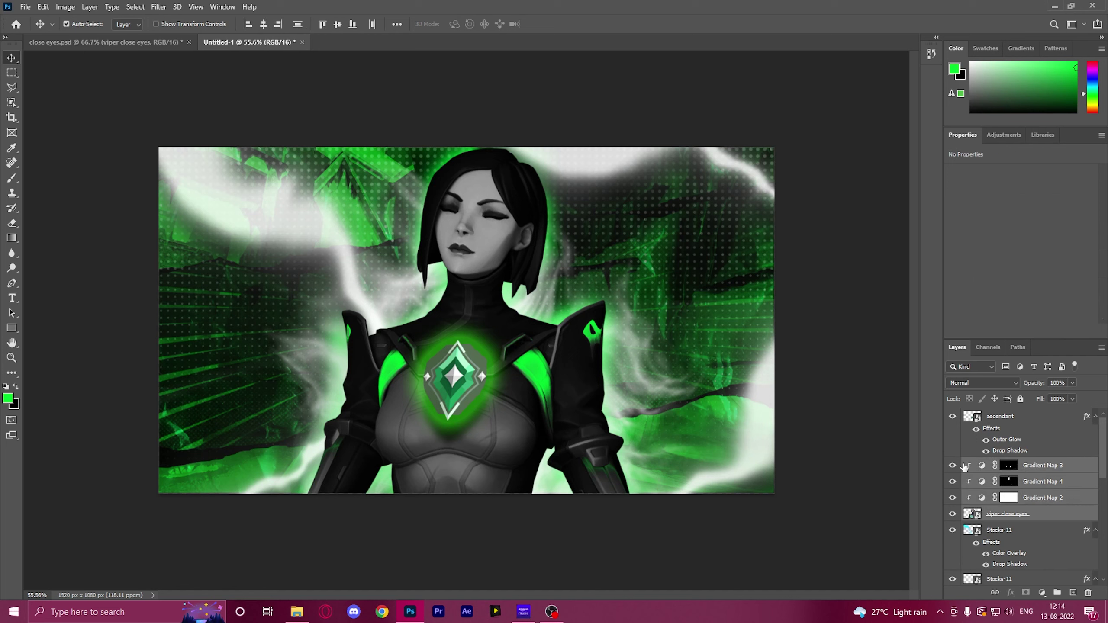
{"action": "left_click_drag", "start_coordinate": [475, 313], "coordinate": [826, 364]}
{"action": "left_click_drag", "start_coordinate": [1069, 480], "coordinate": [1062, 488]}
{"action": "left_click", "coordinate": [1063, 488]}
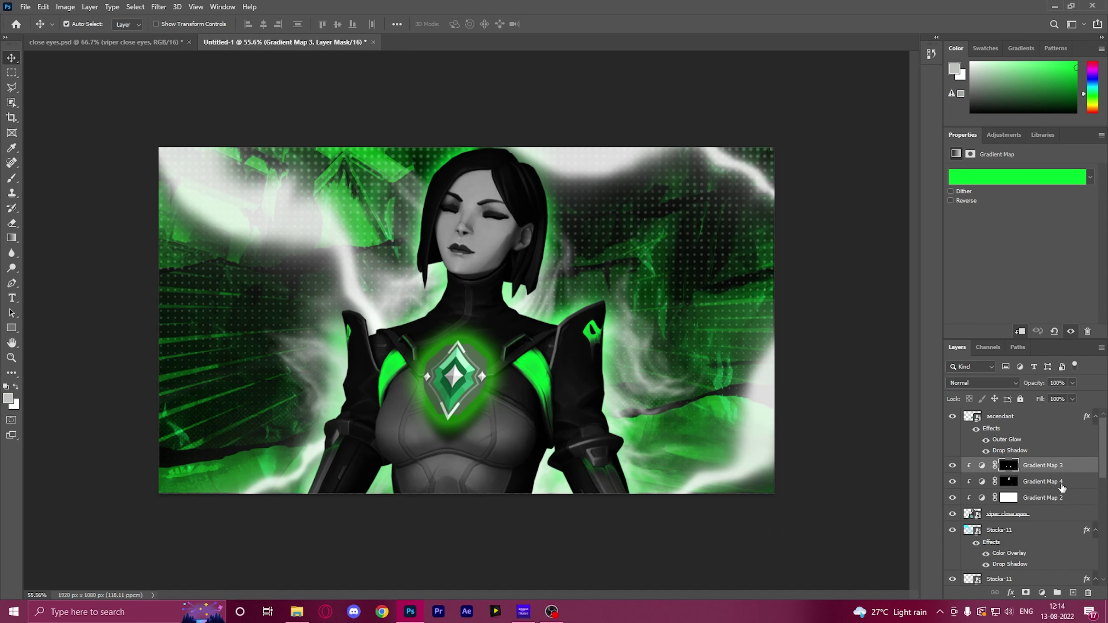
Try to enlarge the viper close eyes layer on its own to 33.36% and reposition it
{"action": "left_click", "coordinate": [1046, 516]}
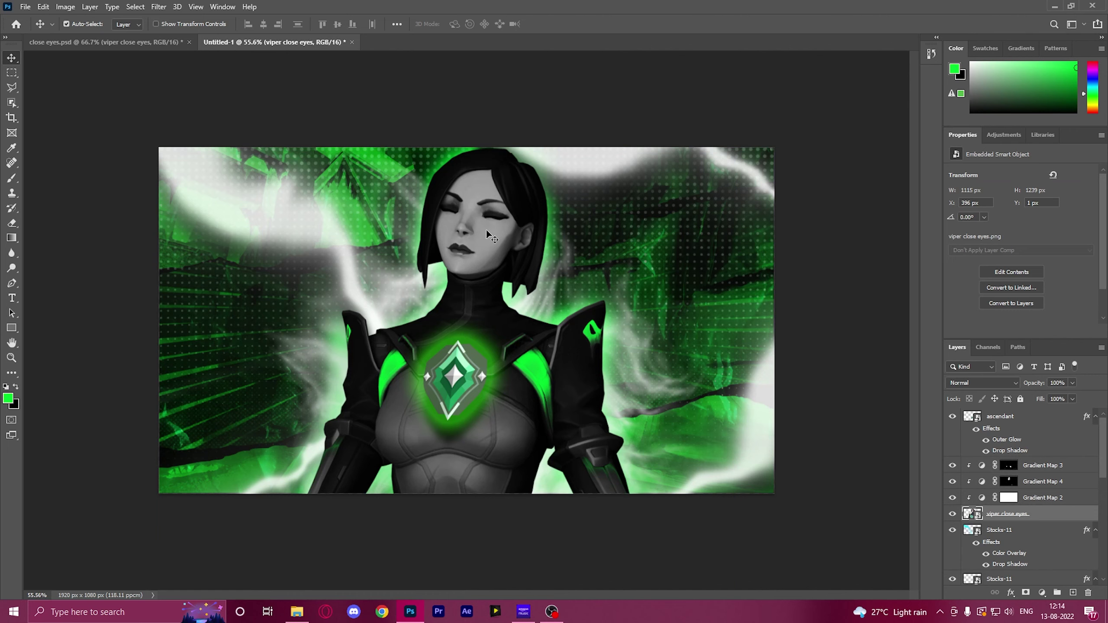
{"action": "key", "text": "ctrl+t"}
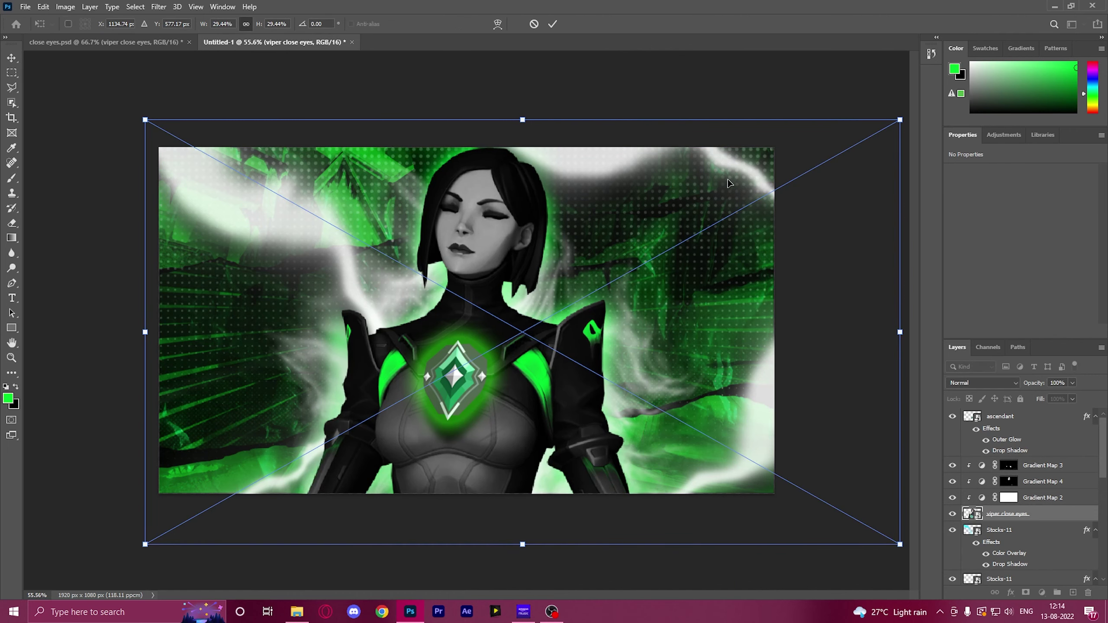
{"action": "left_click_drag", "start_coordinate": [125, 118], "coordinate": [58, 42]}
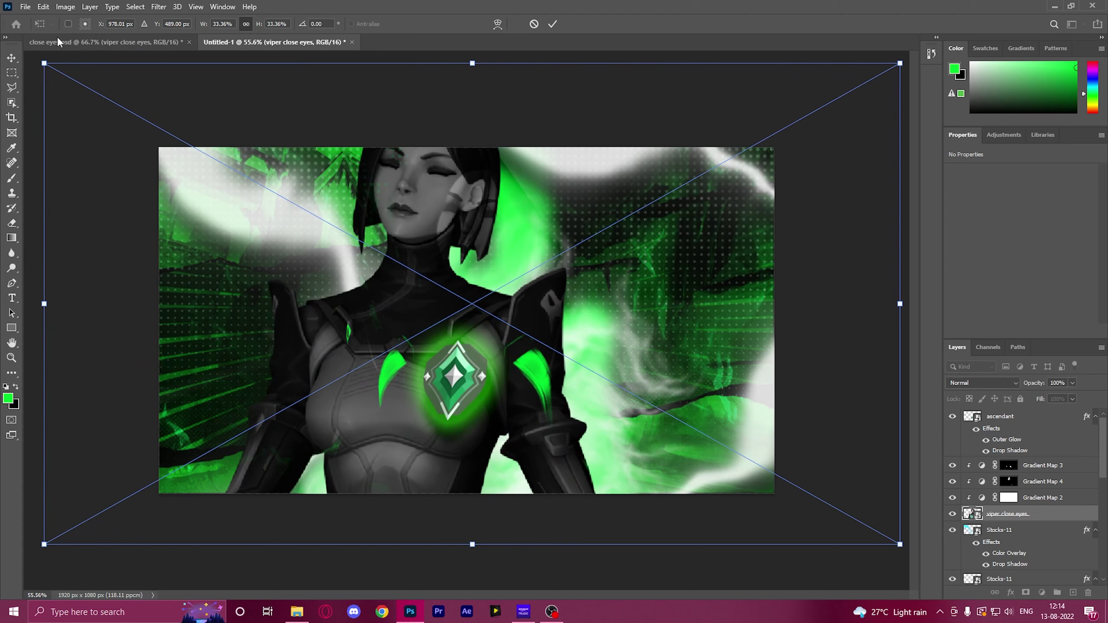
{"action": "left_click_drag", "start_coordinate": [546, 246], "coordinate": [583, 288]}
{"action": "key", "text": "ctrl+z"}
{"action": "key", "text": "ctrl+z"}
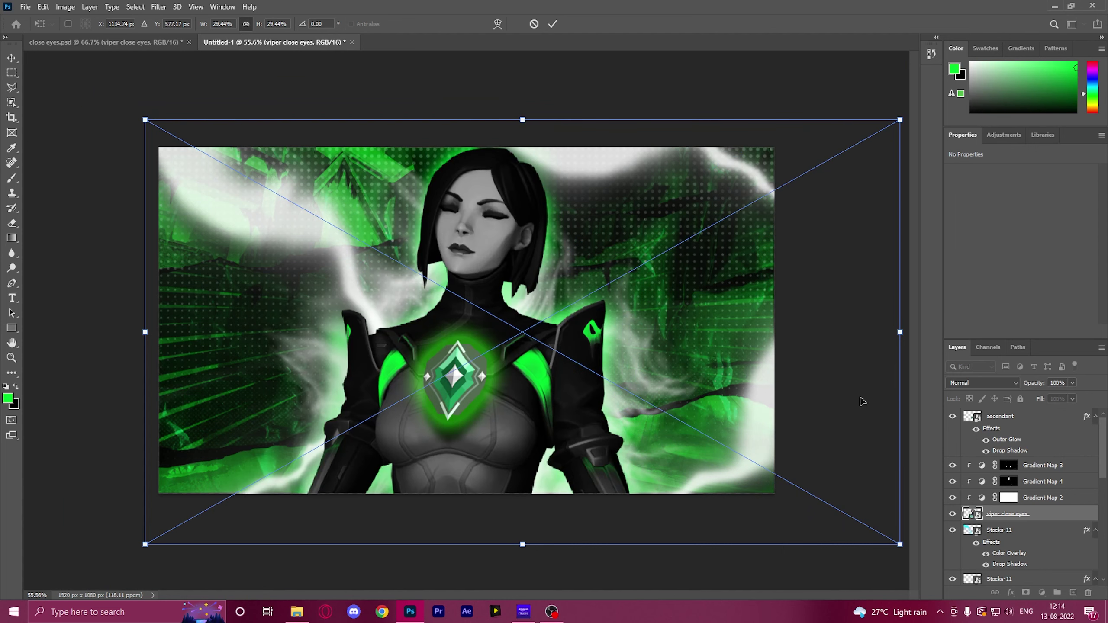
Enlarge the viper close eyes layer together with its three Gradient Map layers, and lower the ascendant emblem on her chest to match
{"action": "left_click", "coordinate": [1008, 465]}
{"action": "left_click", "coordinate": [1036, 518], "text": "shift"}
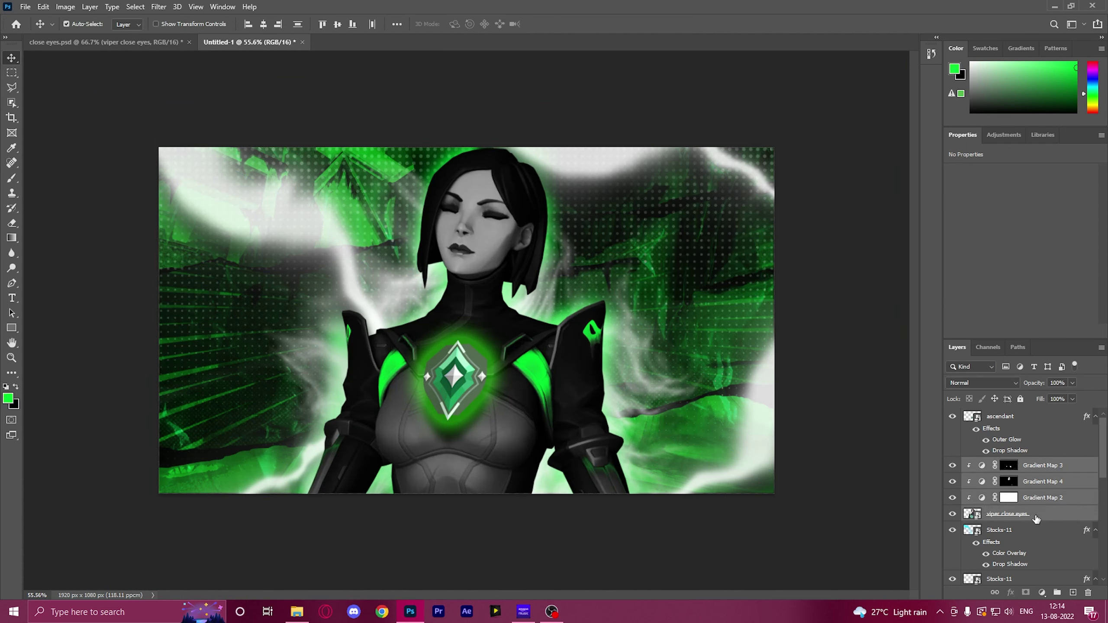
{"action": "key", "text": "ctrl+t"}
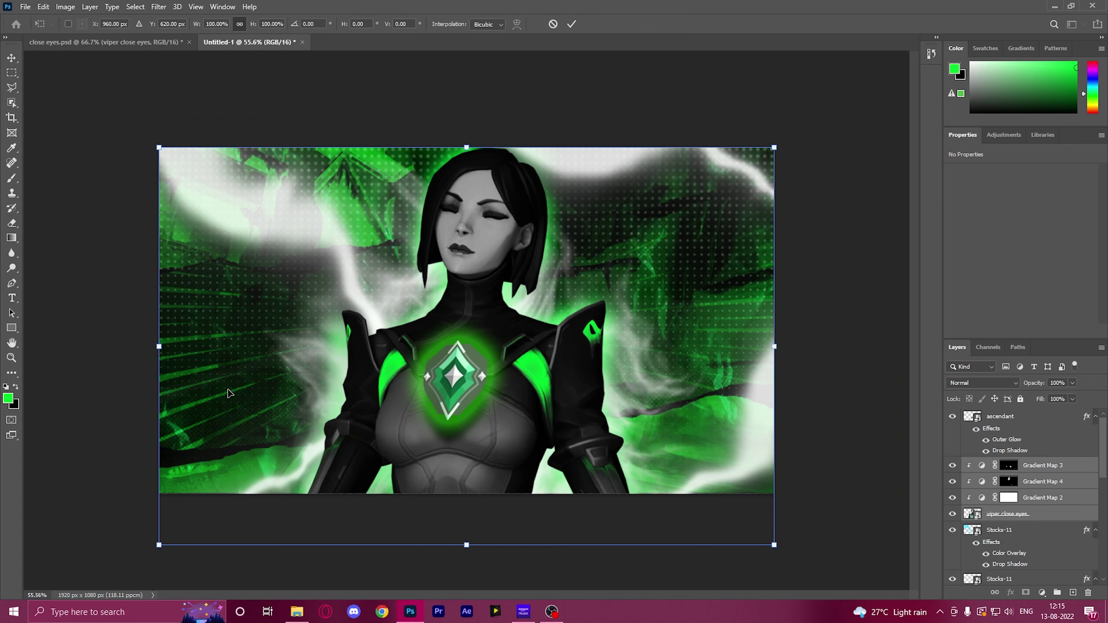
{"action": "left_click_drag", "start_coordinate": [159, 545], "coordinate": [87, 592]}
{"action": "left_click_drag", "start_coordinate": [266, 436], "coordinate": [293, 439]}
{"action": "key", "text": "Return"}
{"action": "left_click_drag", "start_coordinate": [458, 379], "coordinate": [456, 395]}
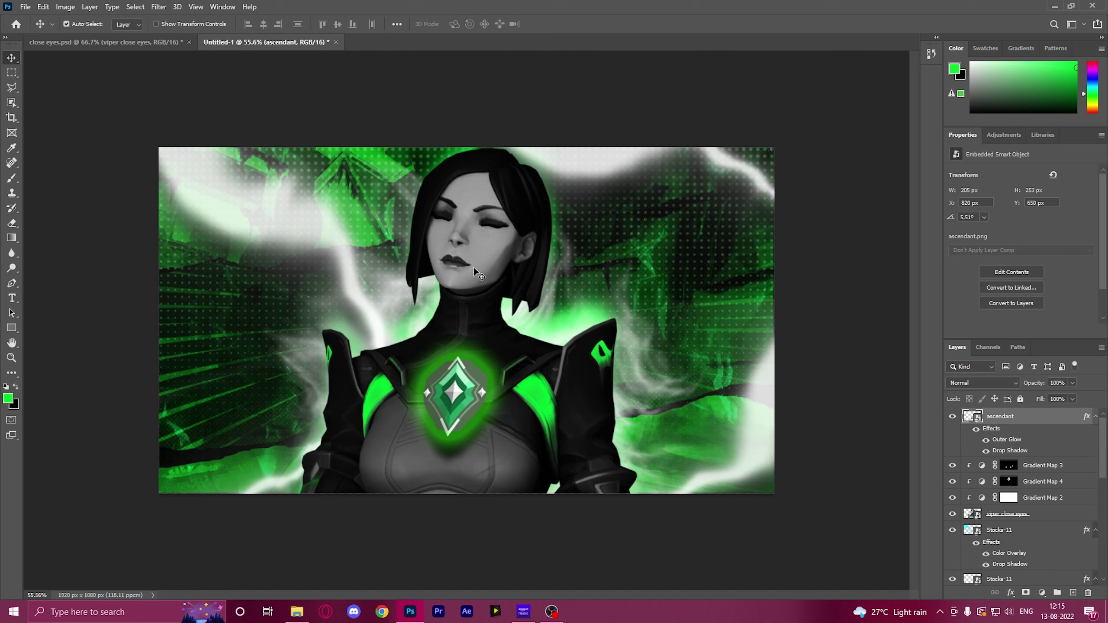
Add a new empty layer directly above Gradient Map 3
{"action": "scroll", "coordinate": [480, 249], "scroll_direction": "up", "scroll_amount": 5}
{"action": "scroll", "coordinate": [466, 286], "scroll_direction": "up", "scroll_amount": 5}
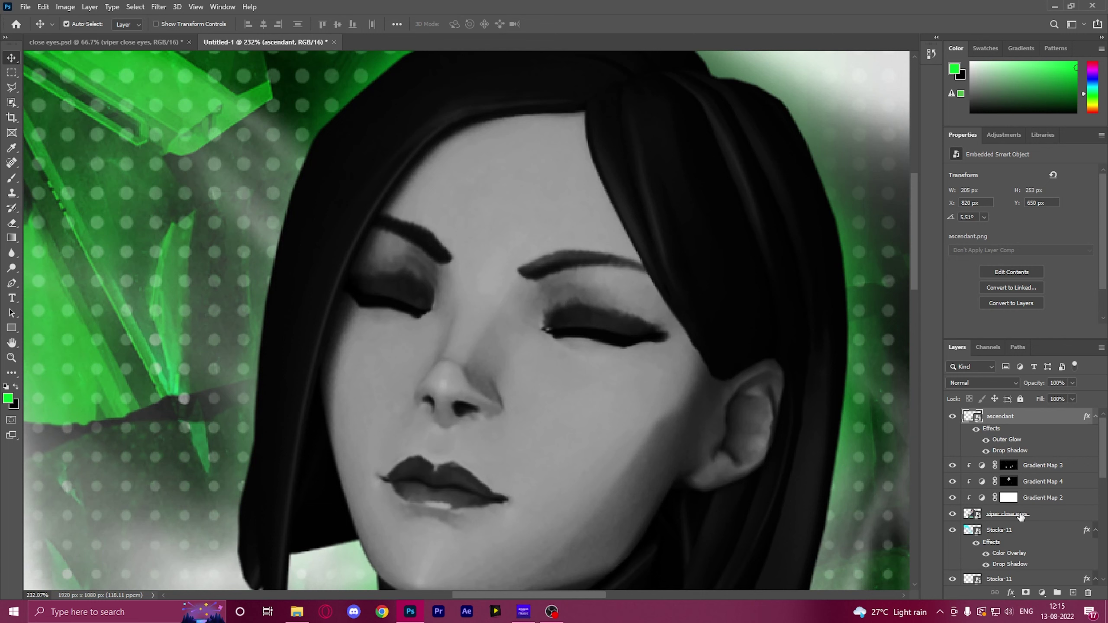
{"action": "left_click", "coordinate": [1031, 465]}
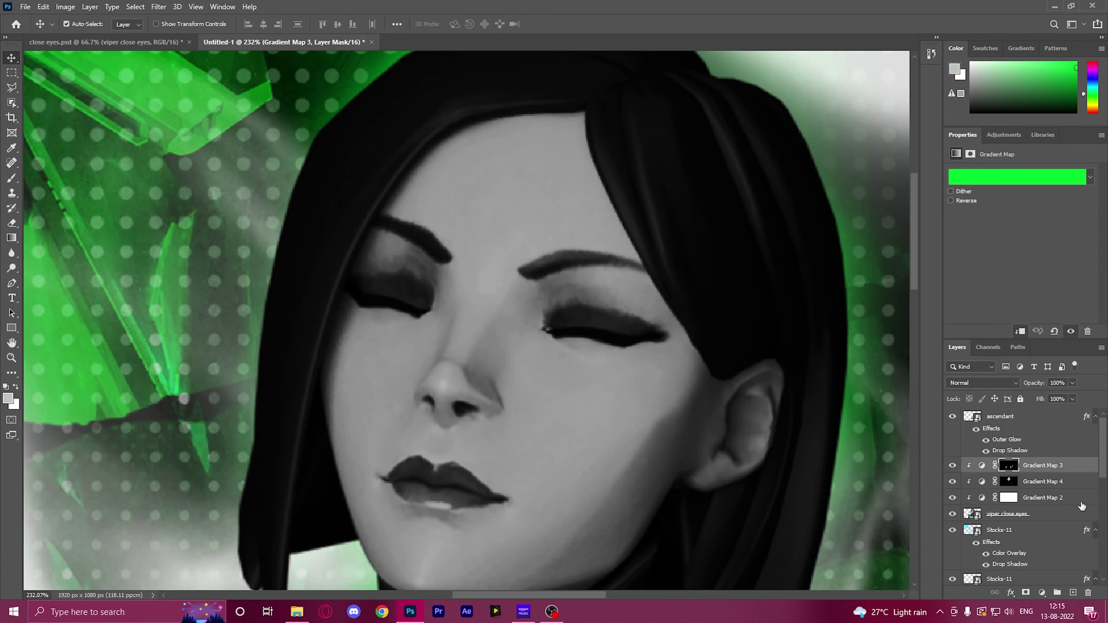
{"action": "left_click", "coordinate": [1074, 593]}
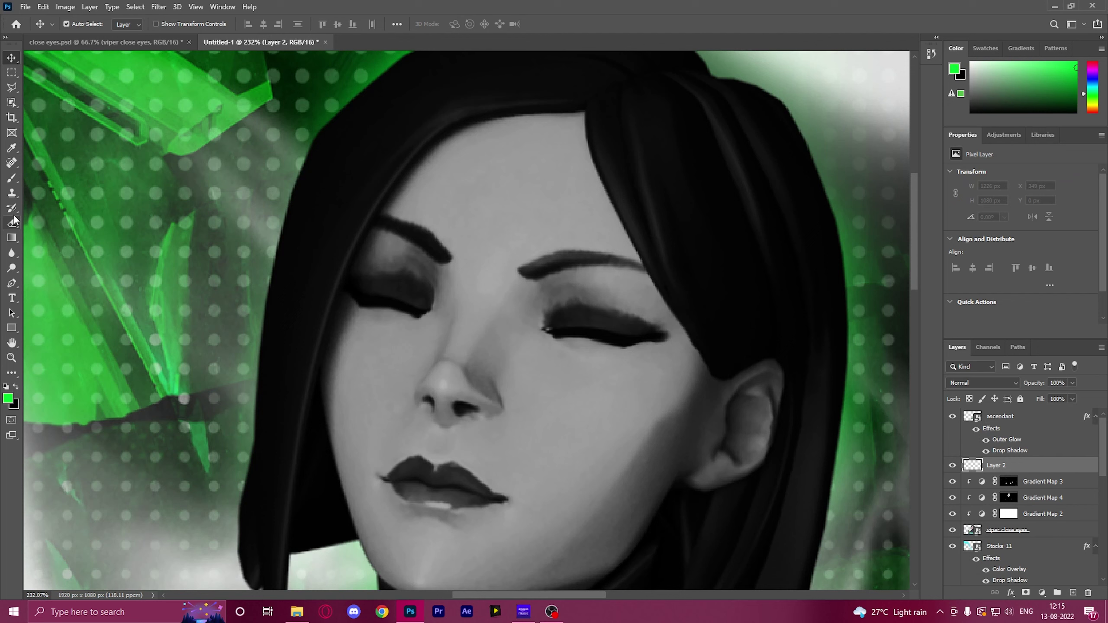
Trace a closed Pen tool path around the dark closed eyelid on the left side of Viper's face
{"action": "left_click", "coordinate": [13, 286]}
{"action": "left_click", "coordinate": [39, 282]}
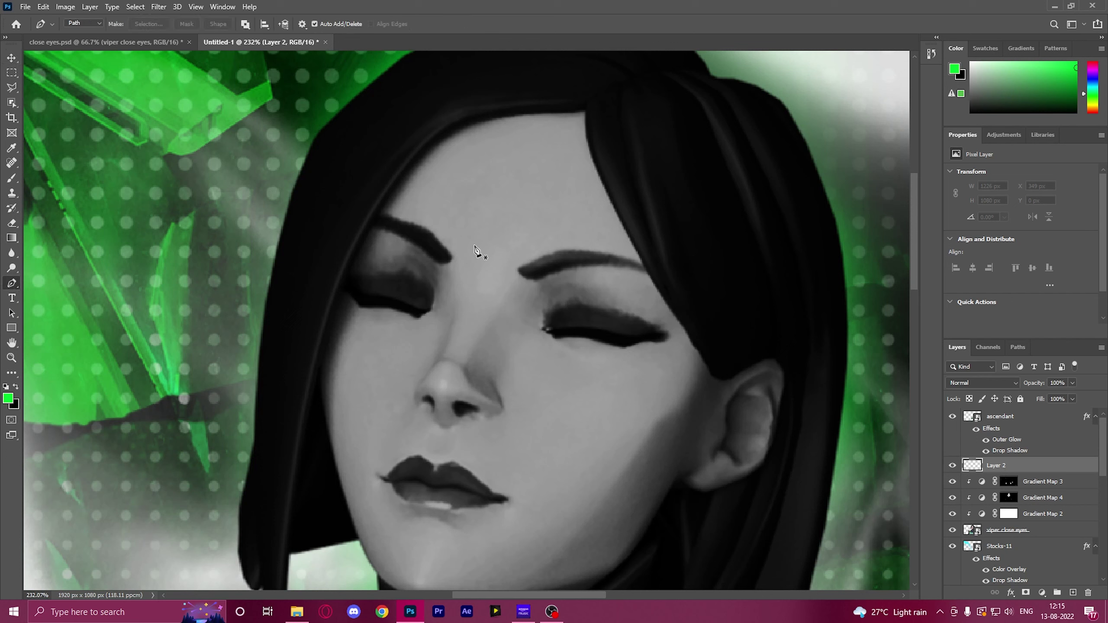
{"action": "left_click", "coordinate": [351, 279]}
{"action": "left_click", "coordinate": [373, 275]}
{"action": "left_click", "coordinate": [395, 275]}
{"action": "left_click", "coordinate": [411, 278]}
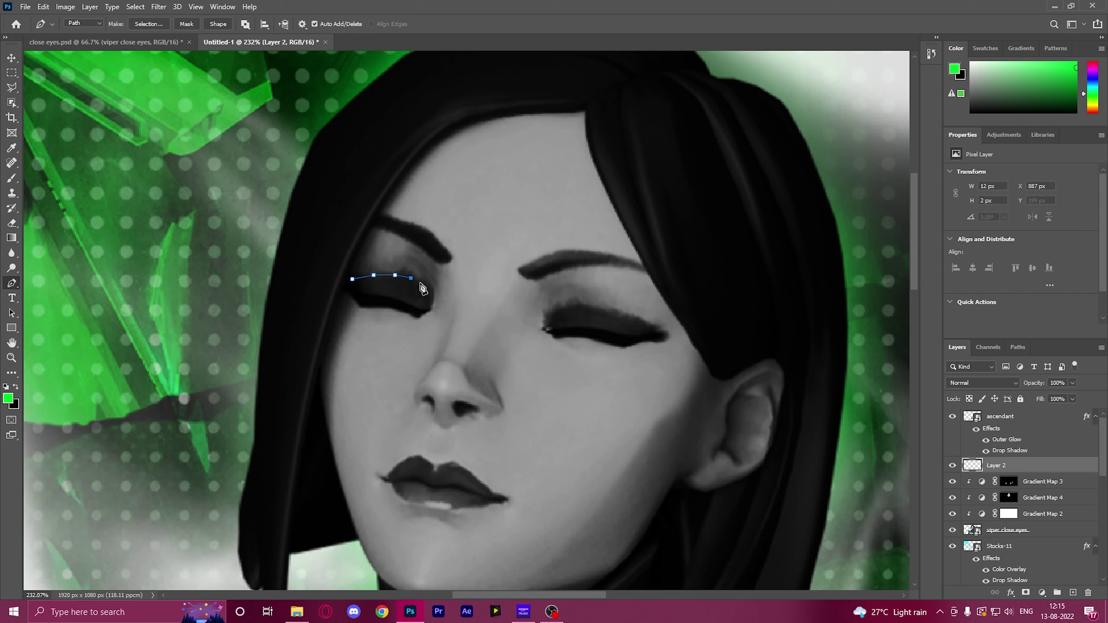
{"action": "left_click", "coordinate": [427, 288]}
{"action": "left_click", "coordinate": [433, 308]}
{"action": "left_click", "coordinate": [425, 313]}
{"action": "left_click", "coordinate": [407, 305]}
{"action": "left_click", "coordinate": [383, 296]}
{"action": "left_click", "coordinate": [364, 293]}
{"action": "left_click", "coordinate": [354, 286]}
{"action": "left_click", "coordinate": [351, 279]}
{"action": "right_click", "coordinate": [357, 280]}
{"action": "left_click", "coordinate": [565, 401]}
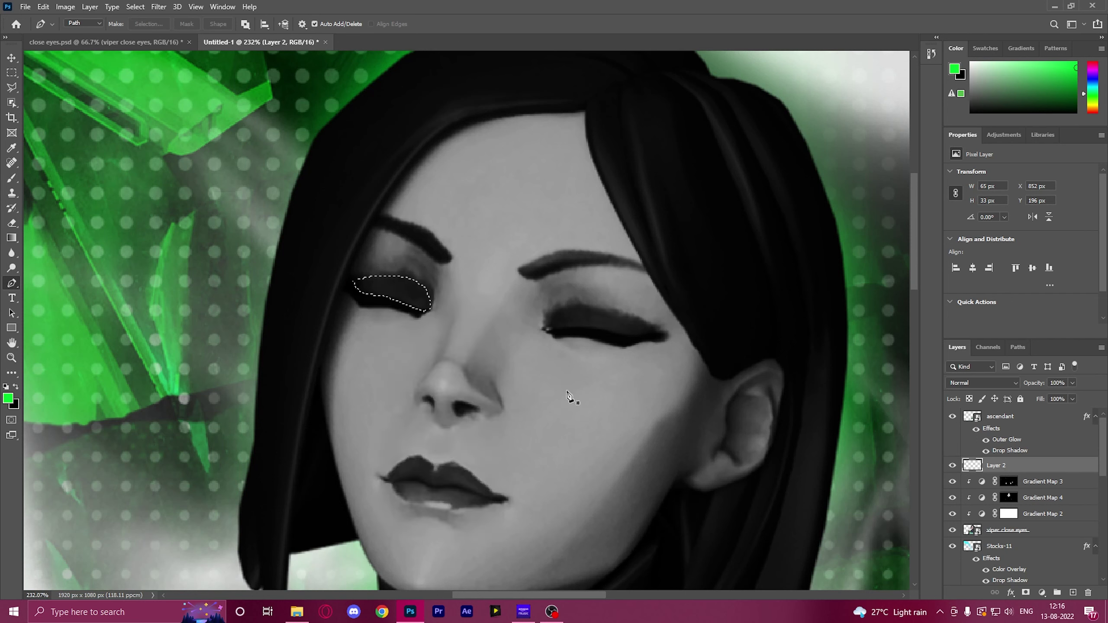
{"action": "right_click", "coordinate": [404, 292]}
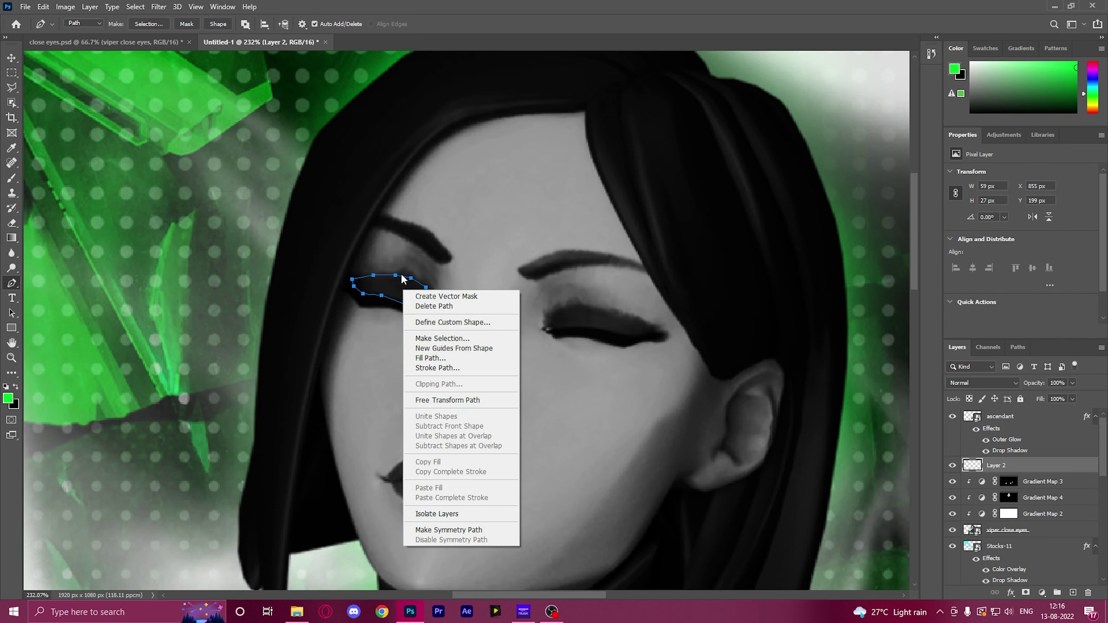
{"action": "left_click", "coordinate": [577, 398]}
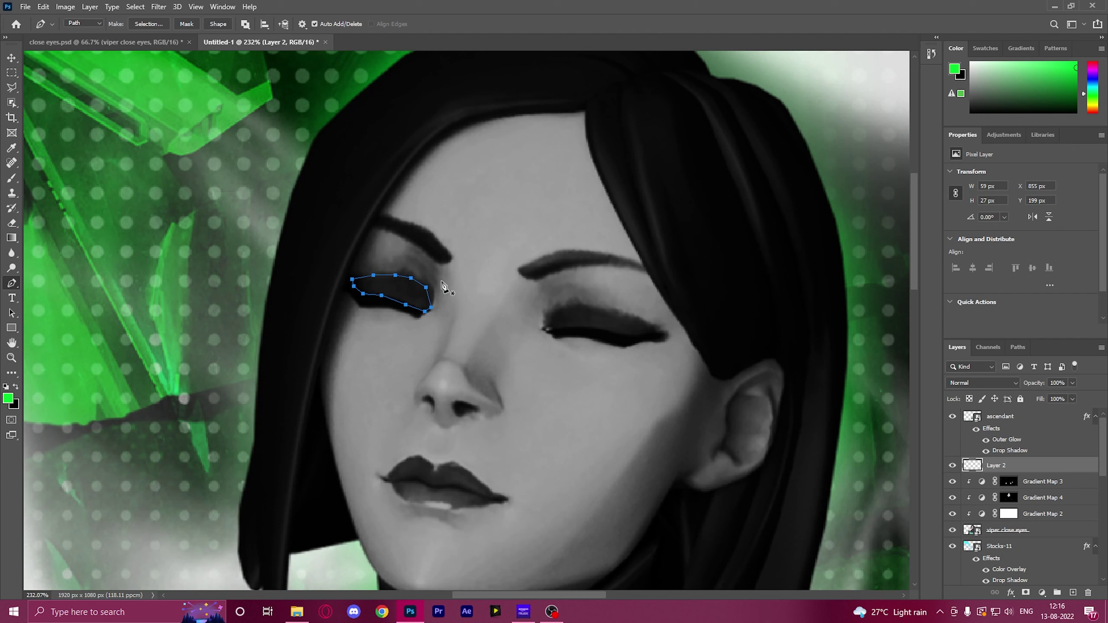
Fill the traced eyelid path with the green foreground color on Layer 2
{"action": "right_click", "coordinate": [400, 288]}
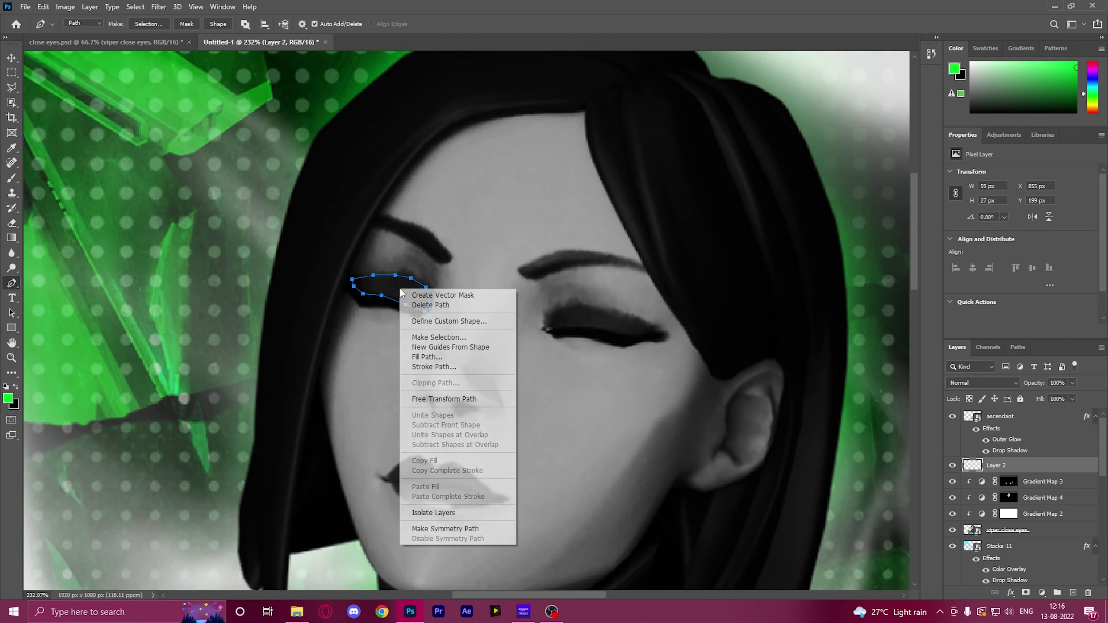
{"action": "left_click", "coordinate": [443, 358]}
{"action": "left_click", "coordinate": [541, 156]}
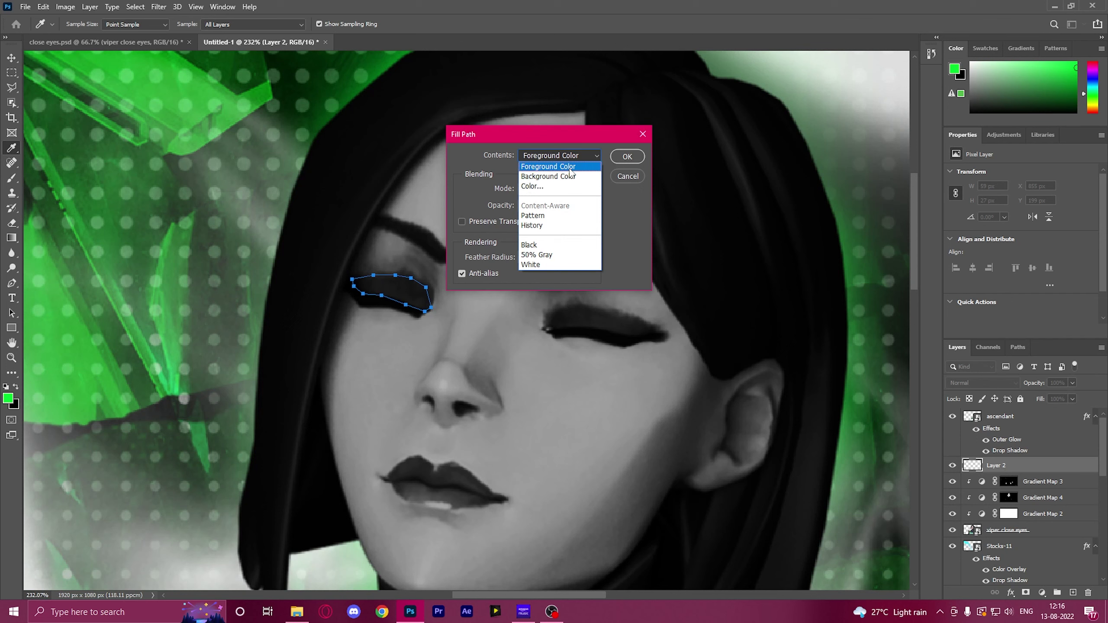
{"action": "left_click", "coordinate": [628, 155]}
{"action": "left_click", "coordinate": [628, 156]}
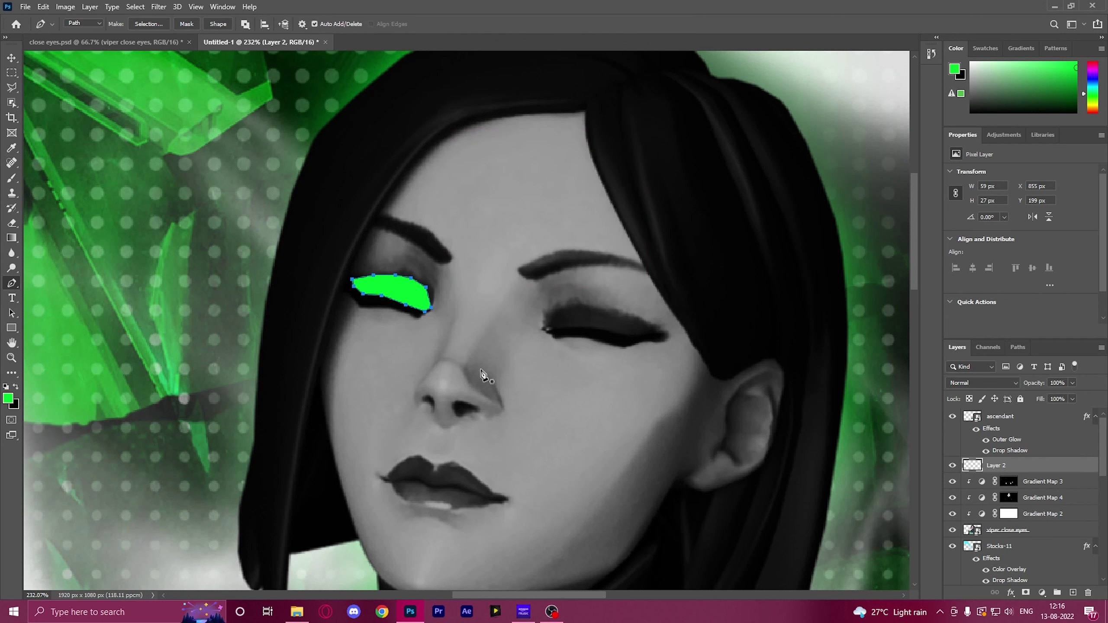
Trace a closed Pen tool path around the other dark eyelid, on the right side of Viper's face
{"action": "left_click", "coordinate": [556, 310]}
{"action": "left_click", "coordinate": [550, 322]}
{"action": "left_click", "coordinate": [550, 329]}
{"action": "left_click", "coordinate": [564, 327]}
{"action": "left_click", "coordinate": [577, 326]}
{"action": "left_click", "coordinate": [597, 328]}
{"action": "left_click", "coordinate": [622, 333]}
{"action": "left_click", "coordinate": [641, 336]}
{"action": "left_click", "coordinate": [655, 333]}
{"action": "left_click", "coordinate": [667, 333]}
{"action": "left_click", "coordinate": [642, 320]}
{"action": "left_click", "coordinate": [620, 314]}
{"action": "left_click", "coordinate": [596, 307]}
{"action": "left_click", "coordinate": [579, 306]}
{"action": "left_click", "coordinate": [560, 309]}
{"action": "left_click", "coordinate": [557, 315]}
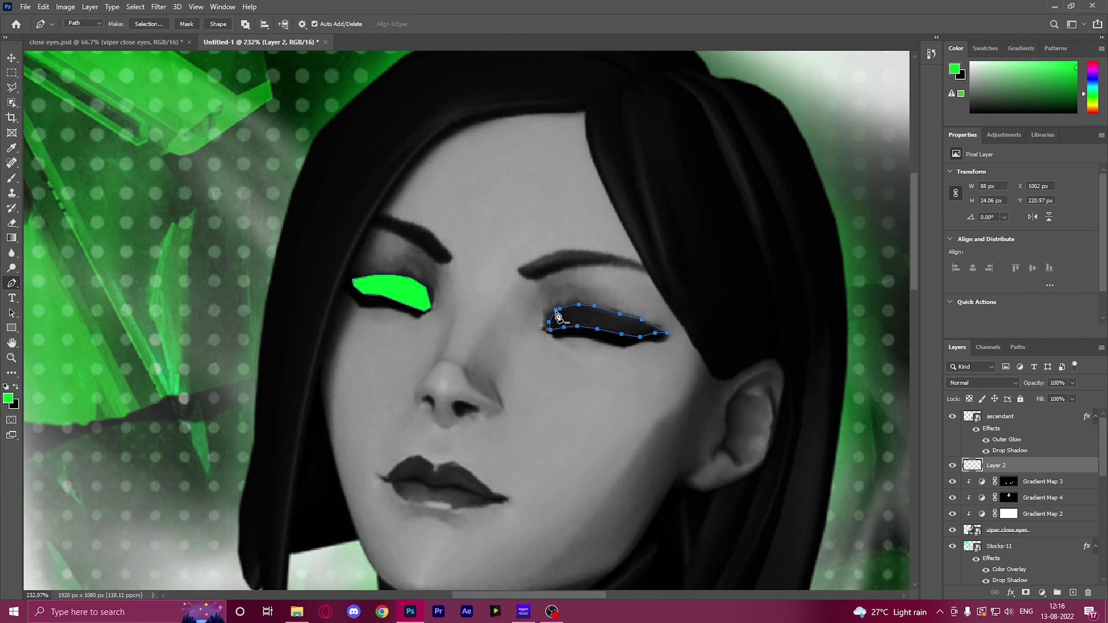
Fill the second eyelid's subpath with the green foreground color
{"action": "right_click", "coordinate": [600, 318]}
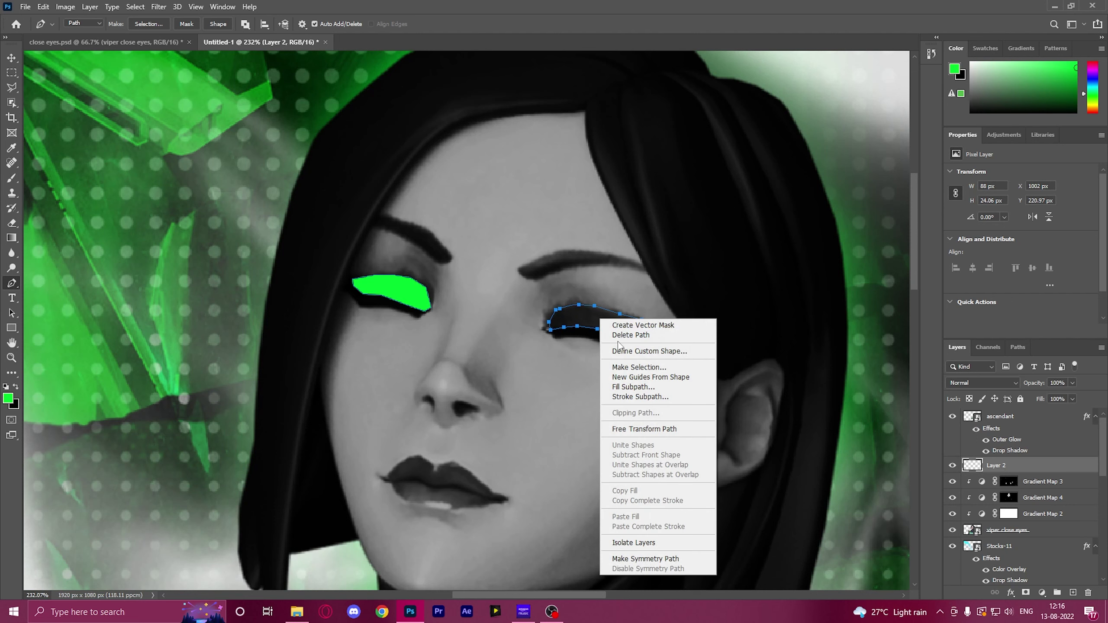
{"action": "left_click", "coordinate": [634, 388]}
{"action": "left_click", "coordinate": [627, 156]}
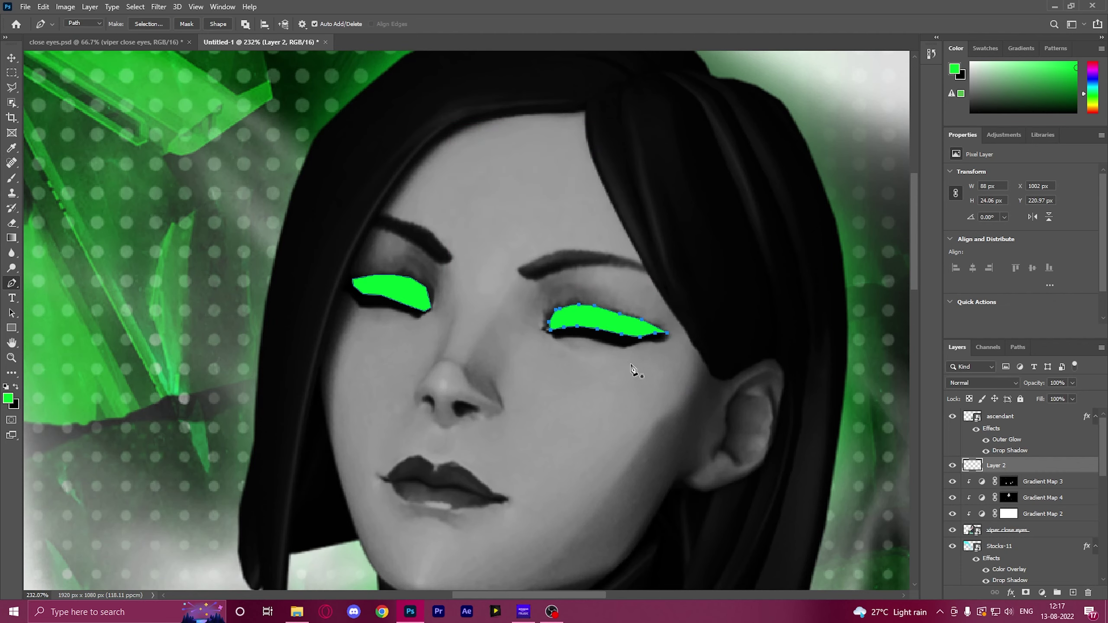
Apply a green Outer Glow in Screen mode to Layer 2 with reduced opacity, and check the glowing eyes up close
{"action": "scroll", "coordinate": [488, 421], "scroll_direction": "down", "scroll_amount": 6}
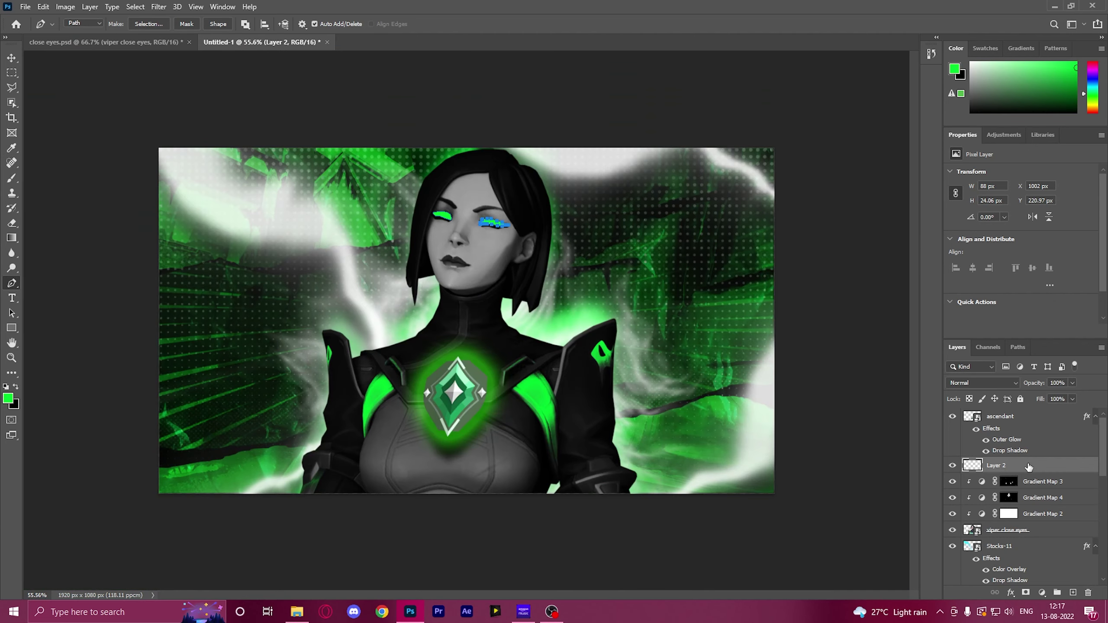
{"action": "left_click", "coordinate": [1011, 593]}
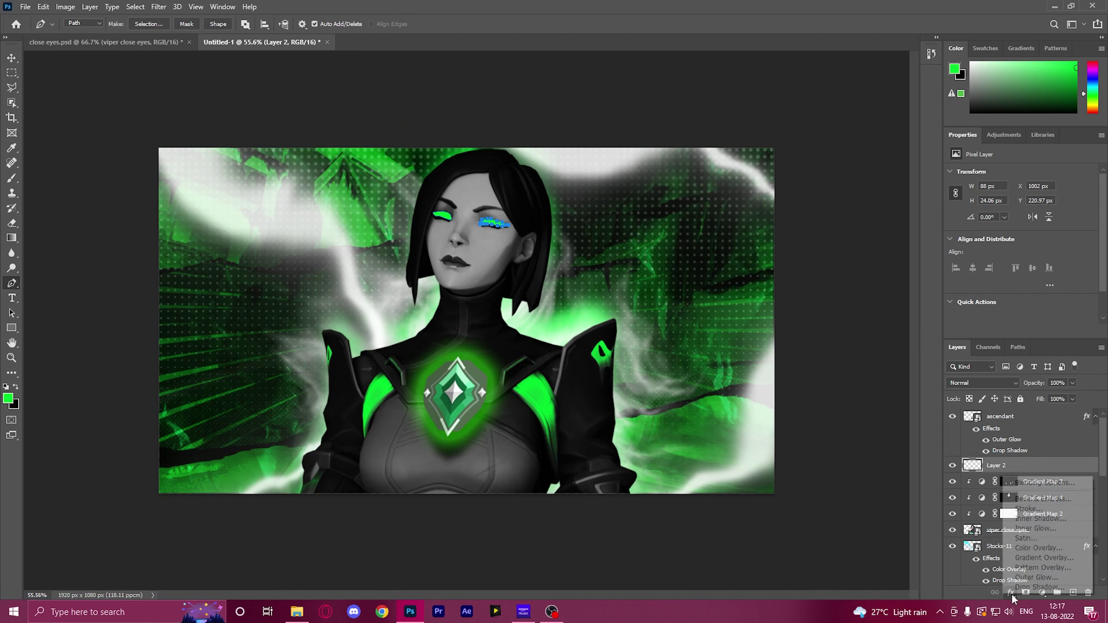
{"action": "left_click", "coordinate": [1049, 577]}
{"action": "left_click_drag", "start_coordinate": [549, 130], "coordinate": [879, 157]}
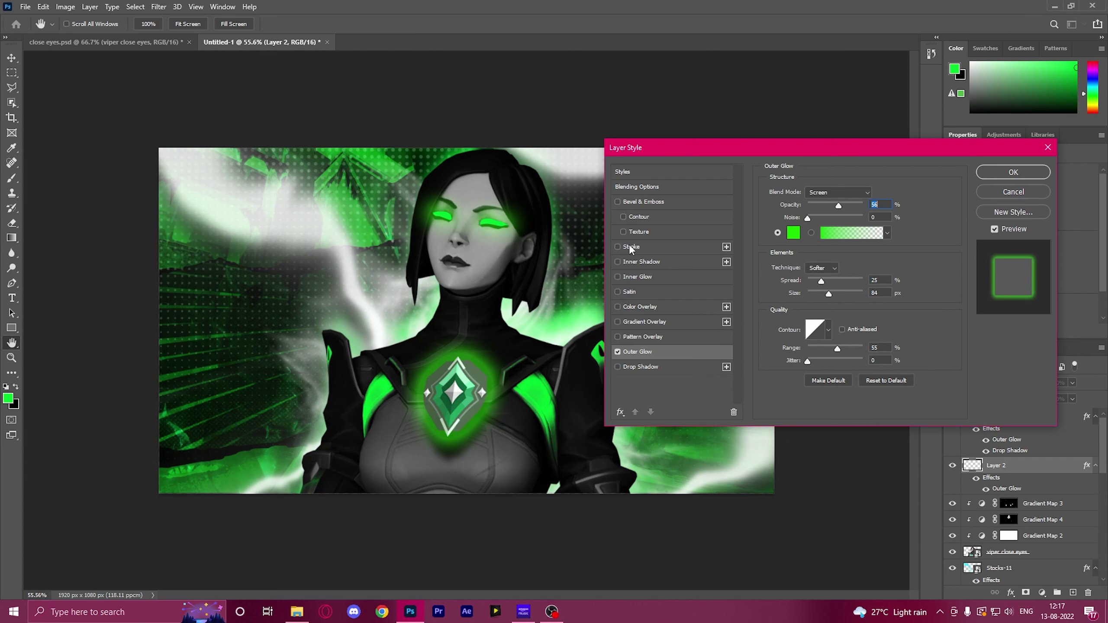
{"action": "left_click_drag", "start_coordinate": [840, 211], "coordinate": [830, 210]}
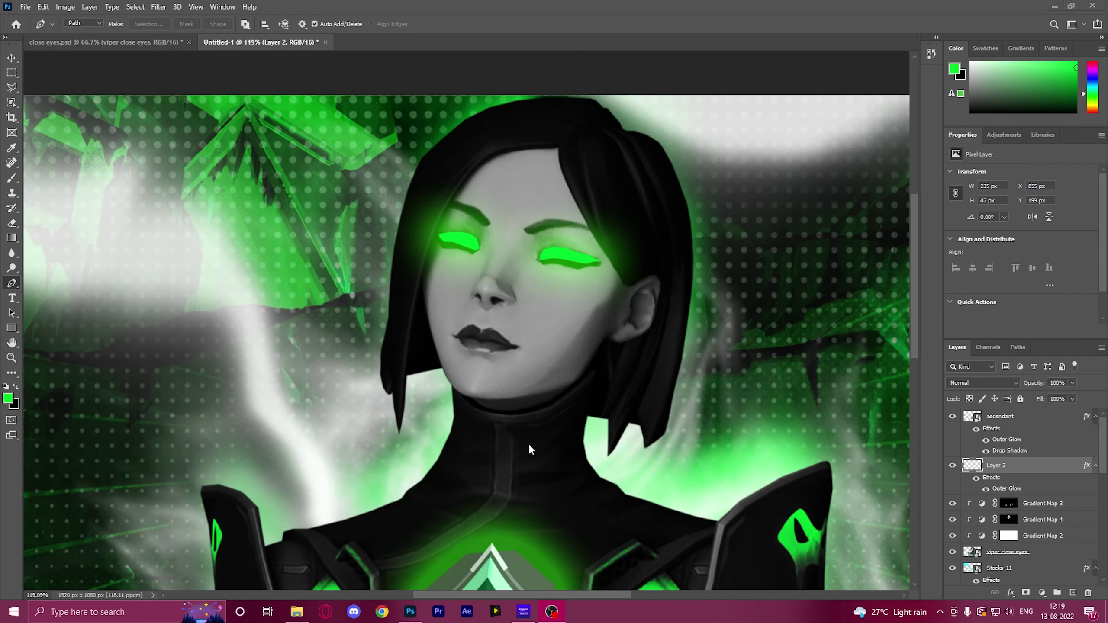
{"action": "scroll", "coordinate": [503, 330], "scroll_direction": "up", "scroll_amount": 3}
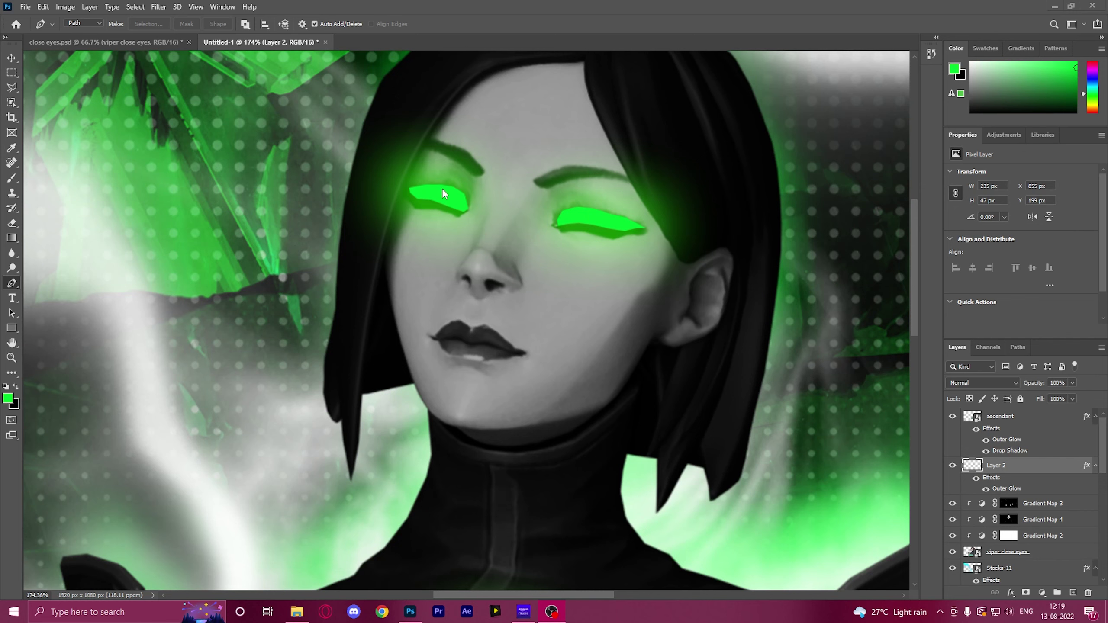
{"action": "scroll", "coordinate": [465, 299], "scroll_direction": "down", "scroll_amount": 8}
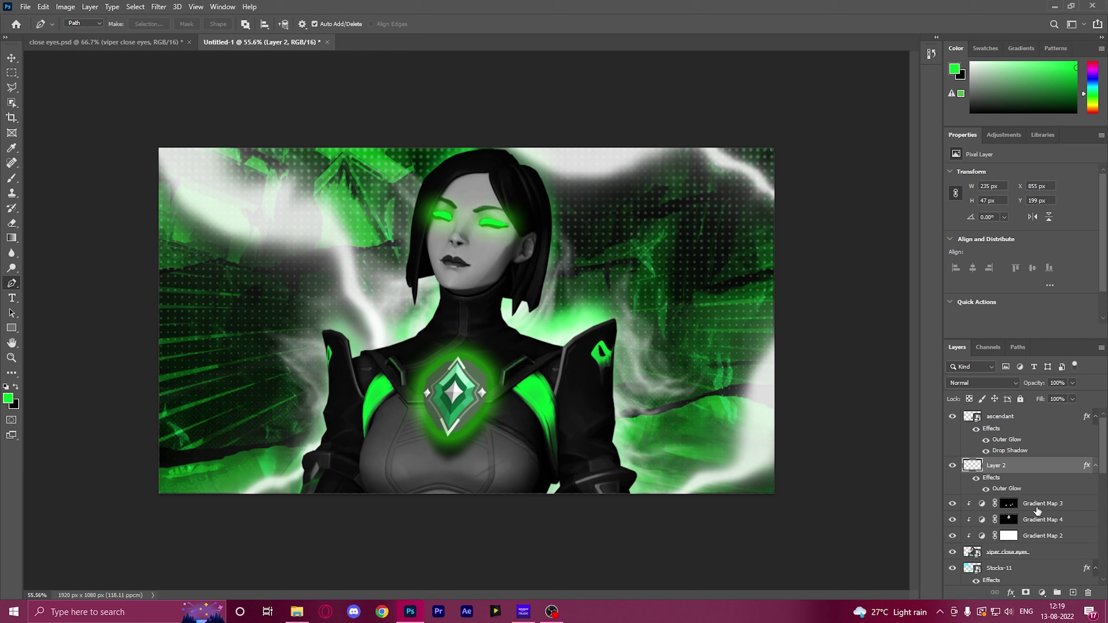
Apply a green Outer Glow in Screen mode to the Gradient Map 3 layer, raising its opacity slightly
{"action": "left_click", "coordinate": [1038, 506]}
{"action": "left_click", "coordinate": [1011, 593]}
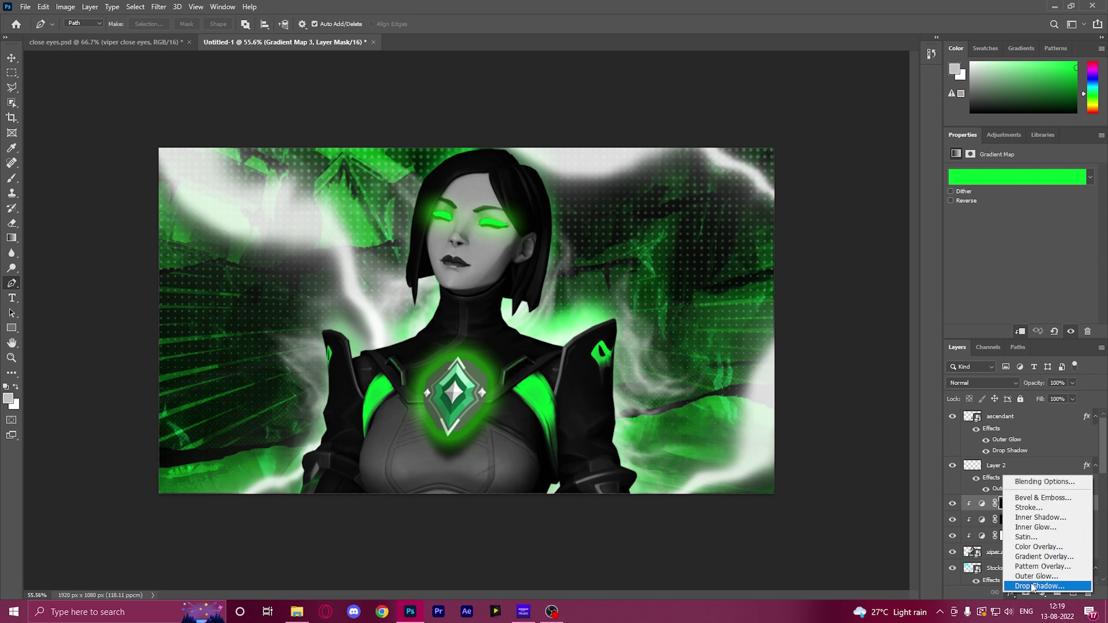
{"action": "left_click", "coordinate": [1016, 586]}
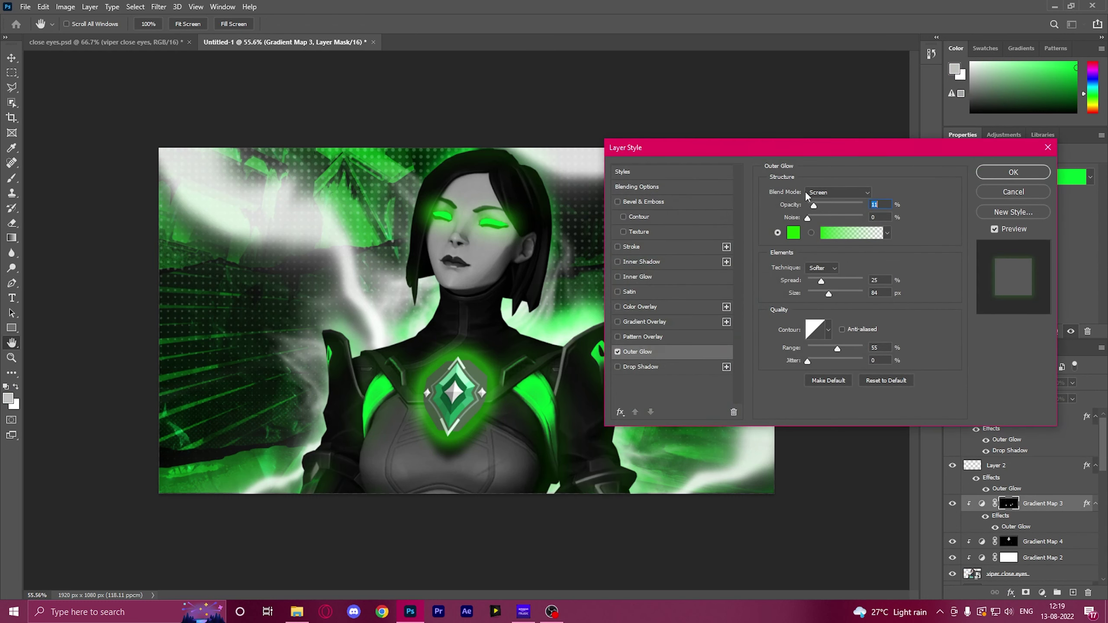
{"action": "mouse_move", "coordinate": [814, 209]}
{"action": "left_mouse_down"}
{"action": "mouse_move", "coordinate": [872, 213]}
{"action": "mouse_move", "coordinate": [808, 211]}
{"action": "mouse_move", "coordinate": [818, 207]}
{"action": "left_mouse_up"}
{"action": "left_click", "coordinate": [997, 176]}
{"action": "key", "text": "p"}
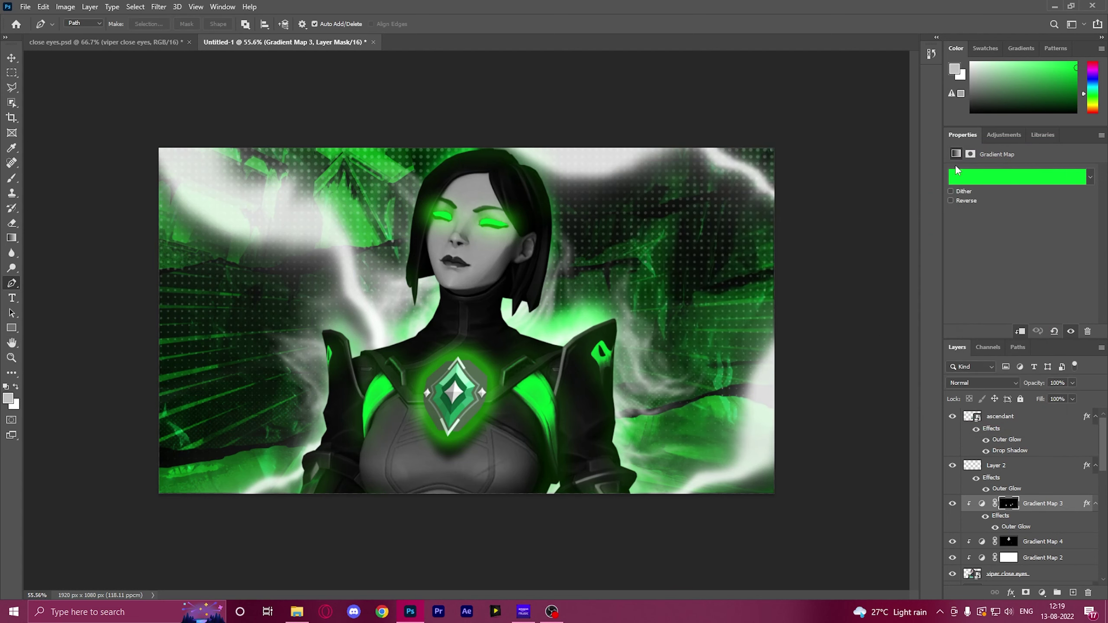
Draw a text box across the middle of the thumbnail and enter the text CLOSE
{"action": "scroll", "coordinate": [506, 310], "scroll_direction": "down", "scroll_amount": 1}
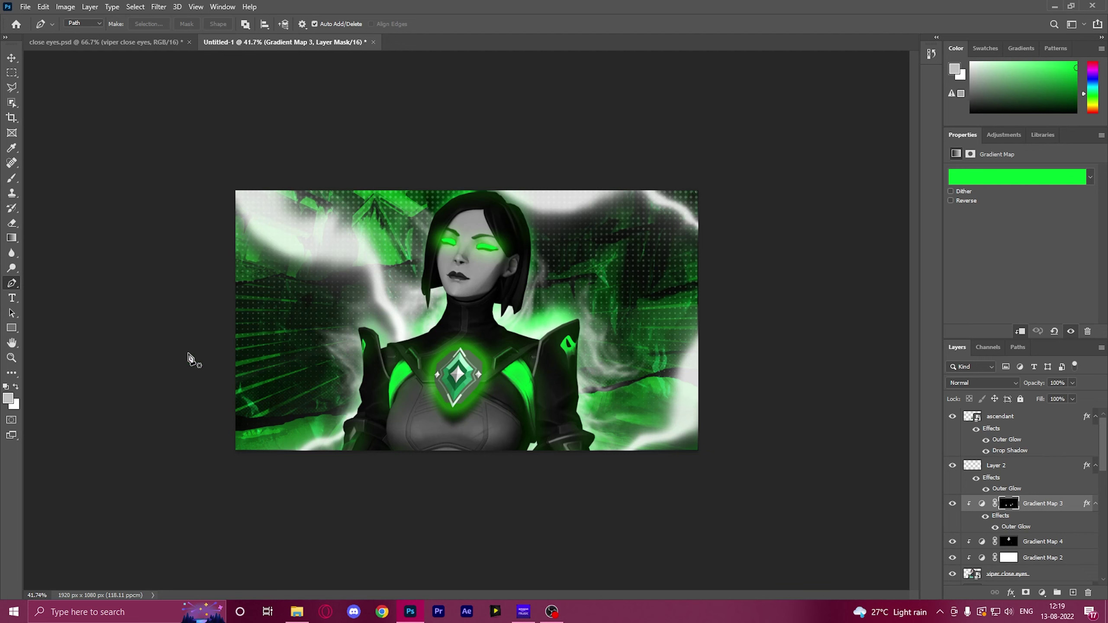
{"action": "left_click", "coordinate": [12, 299]}
{"action": "left_click_drag", "start_coordinate": [247, 262], "coordinate": [630, 423]}
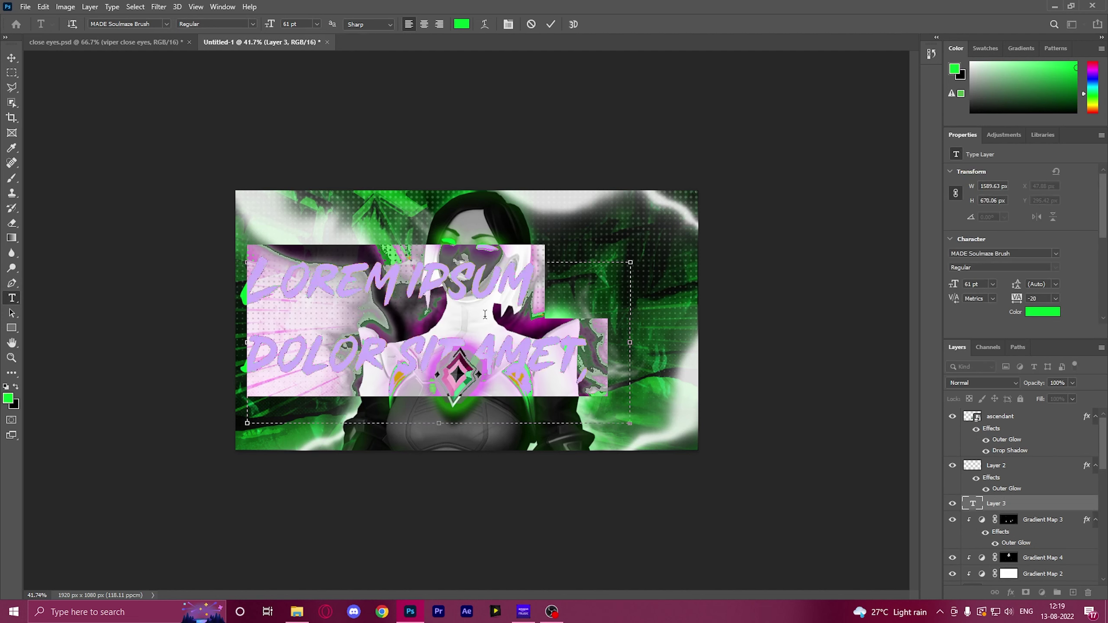
{"action": "type", "text": "CLOSE"}
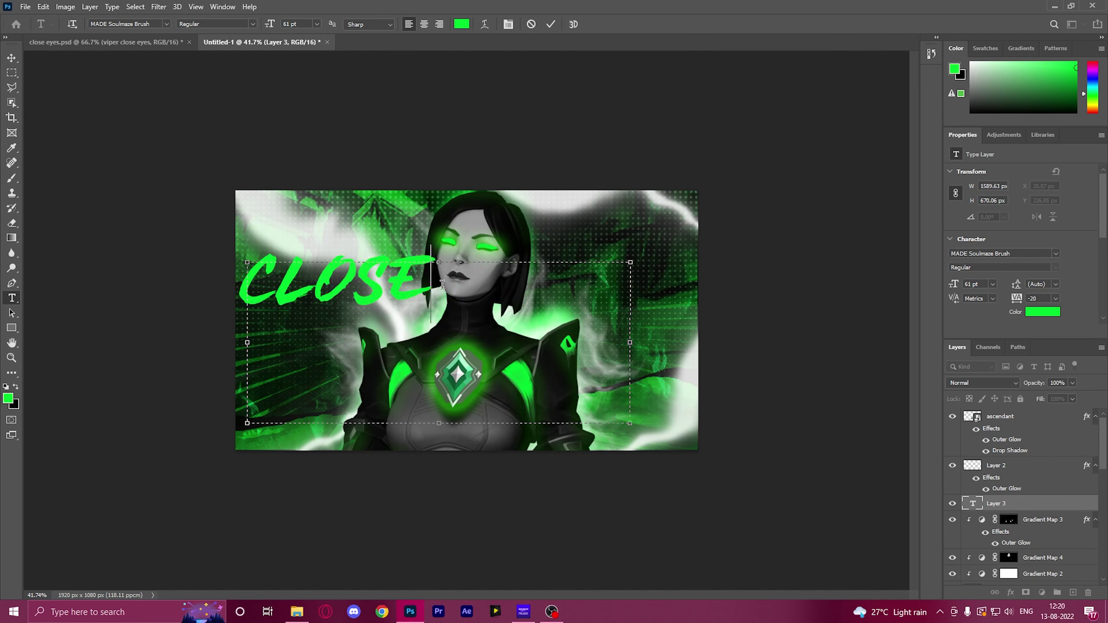
Recolor the word CLOSE to white (ffffff) and change its font to Earwig Factory
{"action": "left_click_drag", "start_coordinate": [442, 284], "coordinate": [175, 275]}
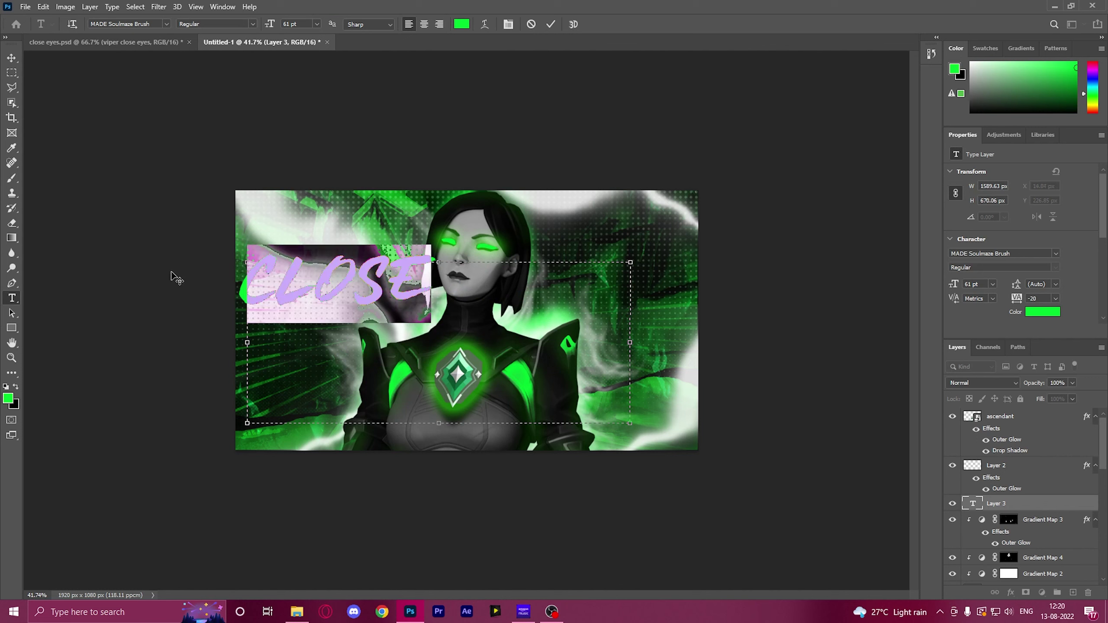
{"action": "left_click", "coordinate": [461, 24]}
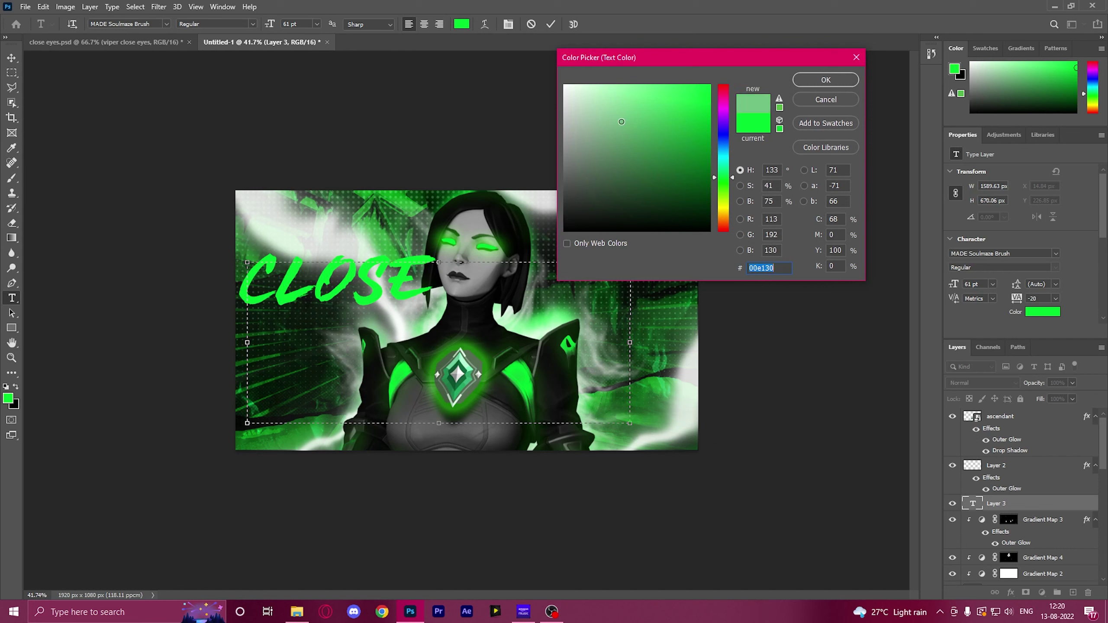
{"action": "type", "text": "ffffff"}
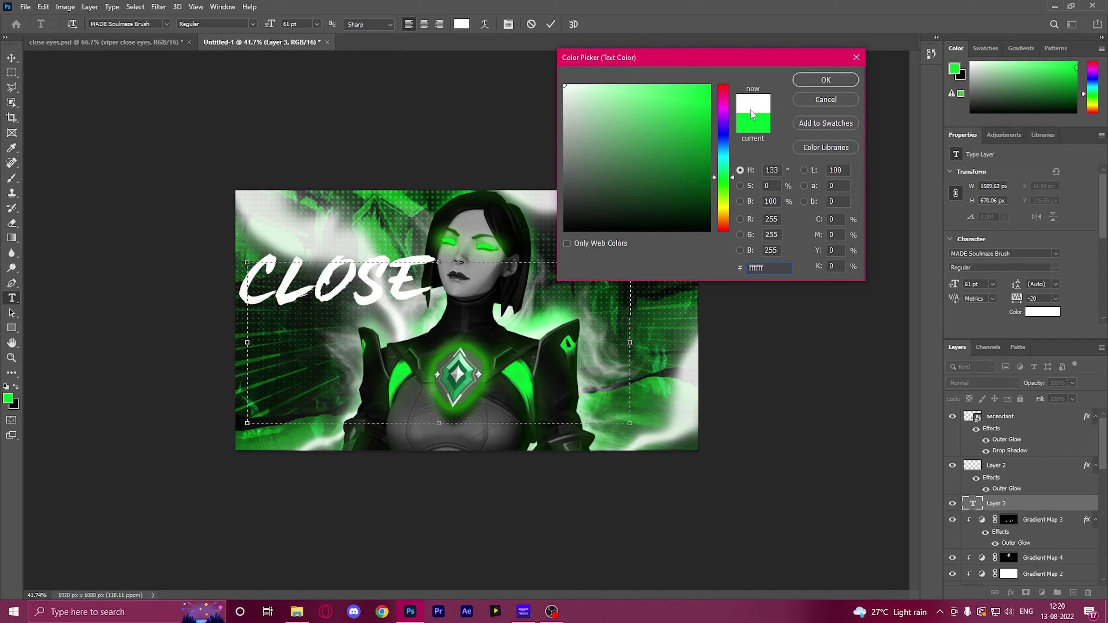
{"action": "left_click", "coordinate": [822, 83]}
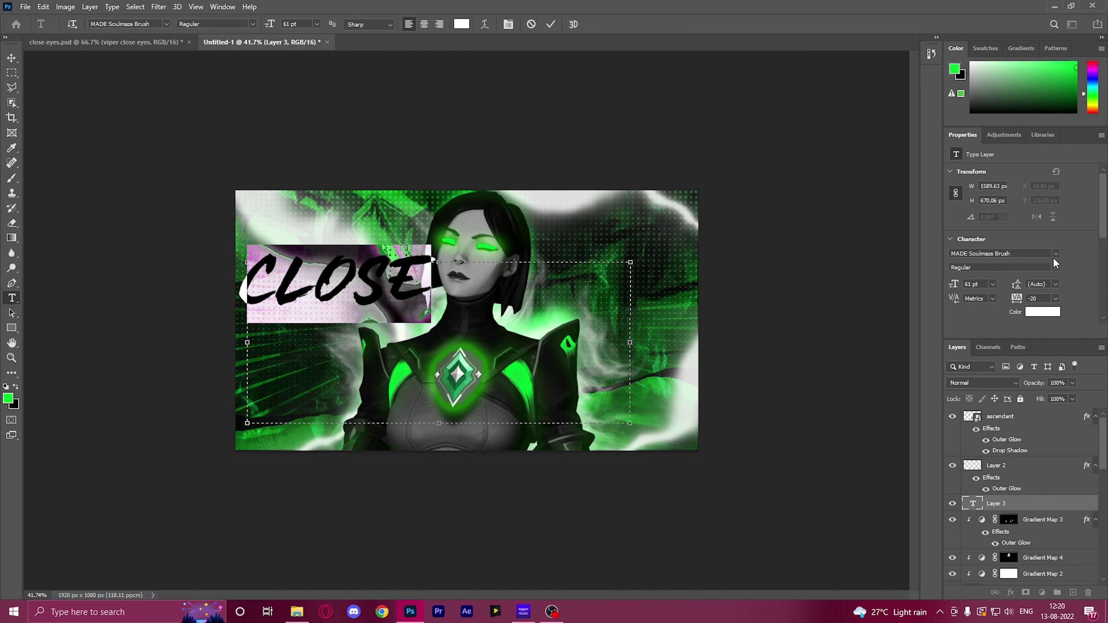
{"action": "left_click", "coordinate": [1055, 256]}
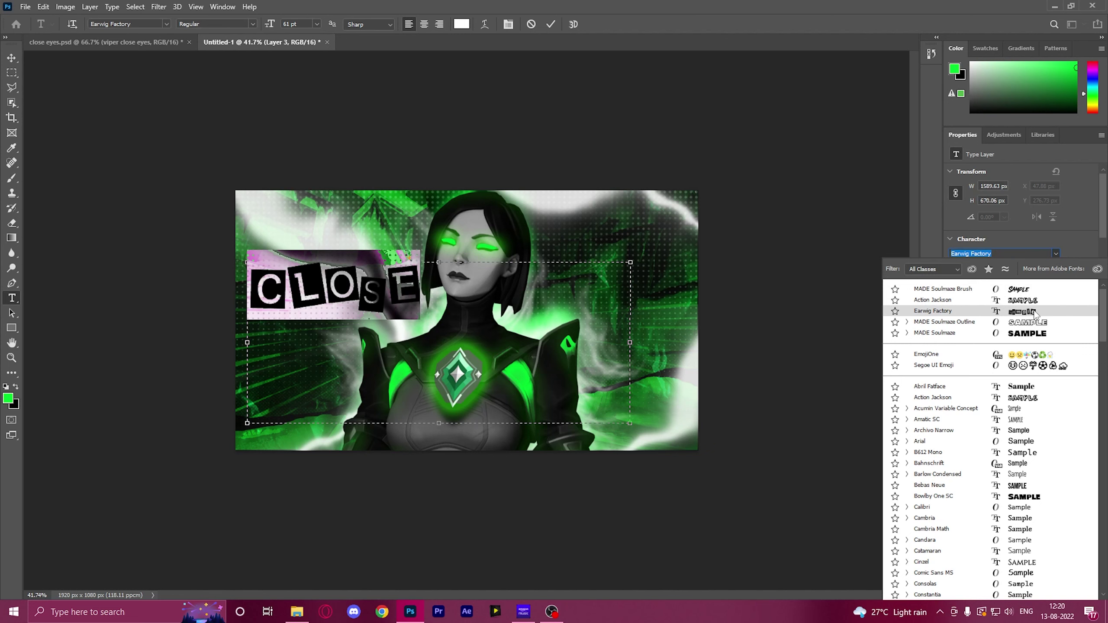
{"action": "left_click", "coordinate": [1035, 313]}
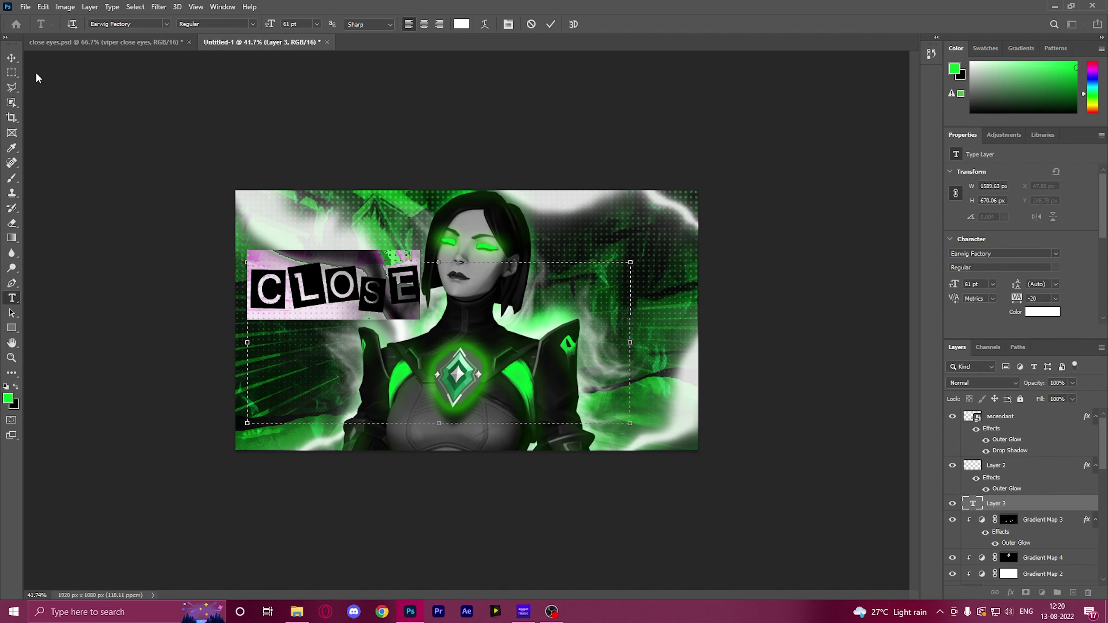
Move the word CLOSE slightly lower beside the character and set its font size to 71 pt
{"action": "left_click", "coordinate": [11, 57]}
{"action": "left_click_drag", "start_coordinate": [381, 307], "coordinate": [387, 336]}
{"action": "key", "text": "ctrl+t"}
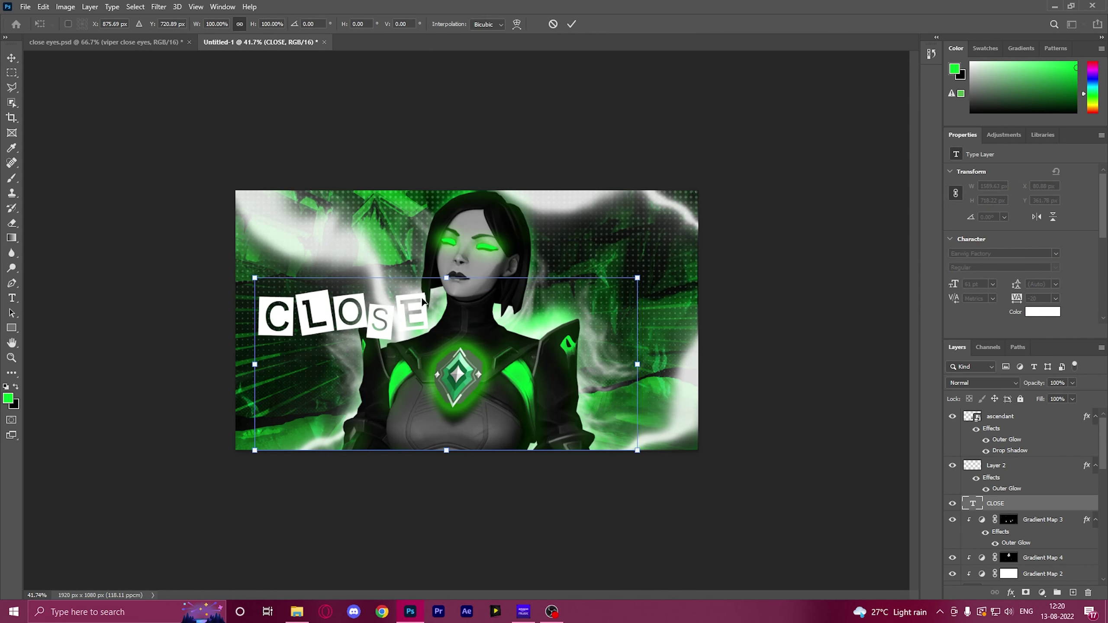
{"action": "left_click", "coordinate": [11, 298]}
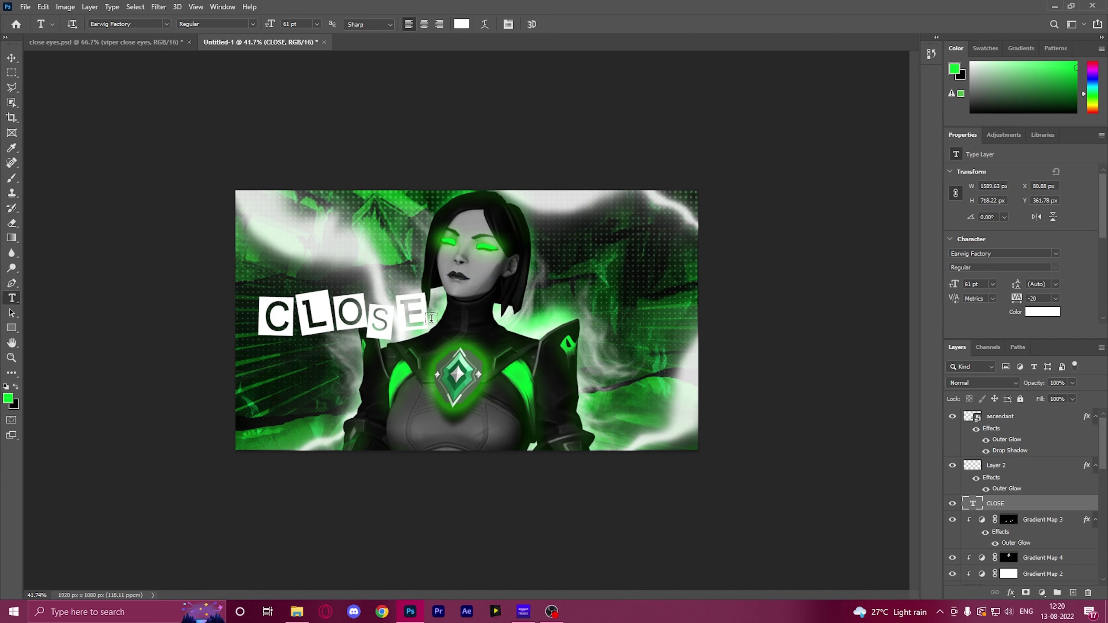
{"action": "left_click_drag", "start_coordinate": [432, 318], "coordinate": [257, 321]}
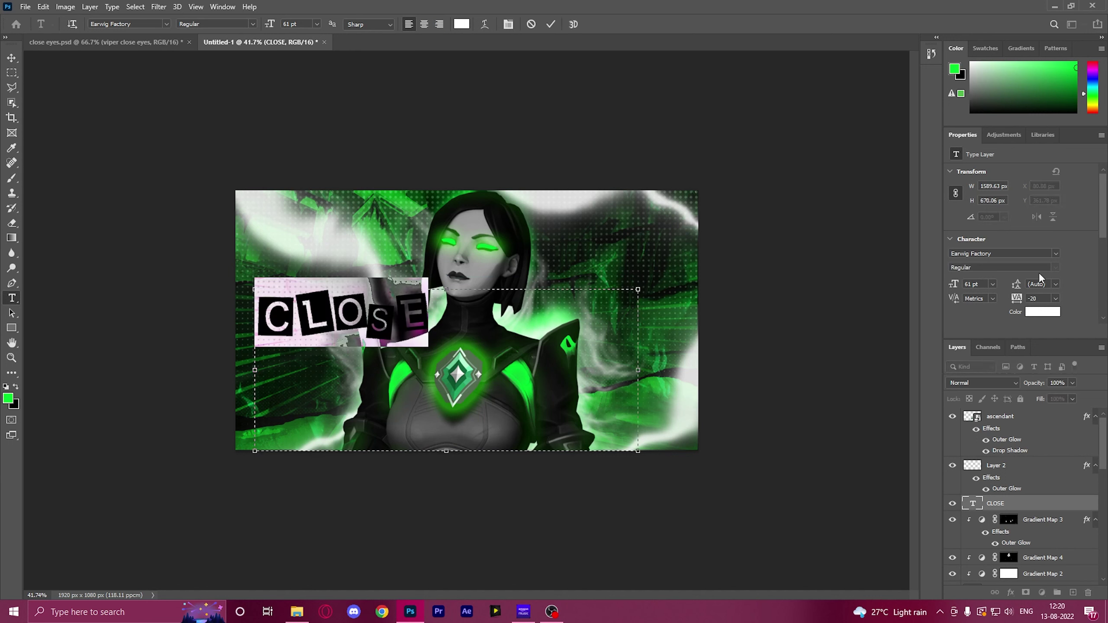
{"action": "left_click_drag", "start_coordinate": [955, 284], "coordinate": [965, 285]}
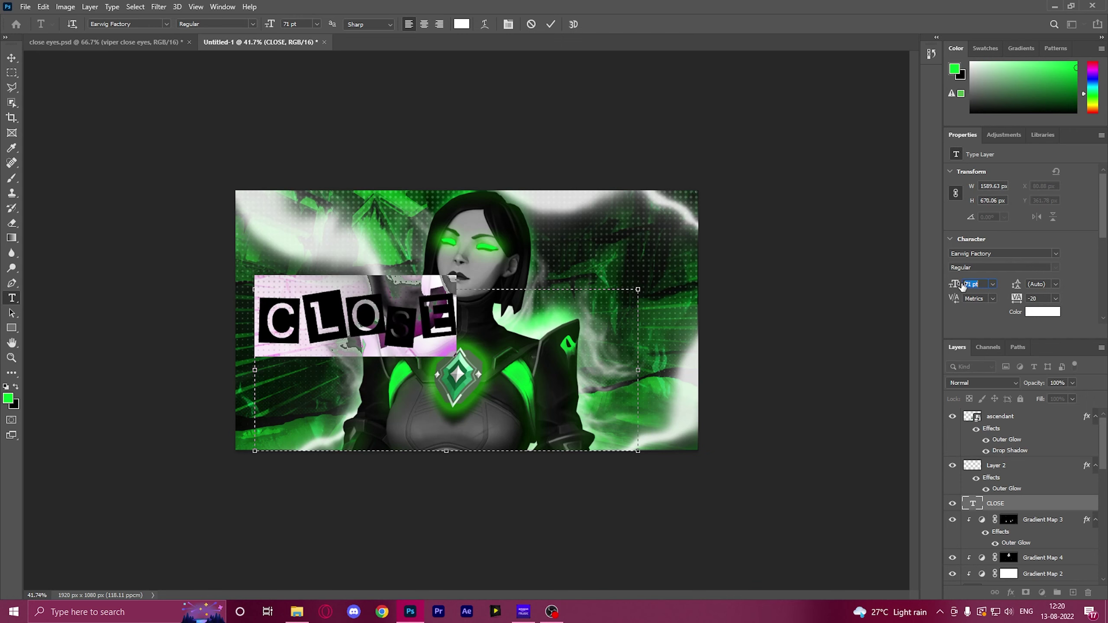
Rotate the word CLOSE to about -20.7° so it slopes upward toward the character's neck
{"action": "left_click", "coordinate": [11, 58]}
{"action": "key", "text": "ctrl+t"}
{"action": "left_click_drag", "start_coordinate": [653, 465], "coordinate": [663, 371]}
{"action": "key", "text": "Return"}
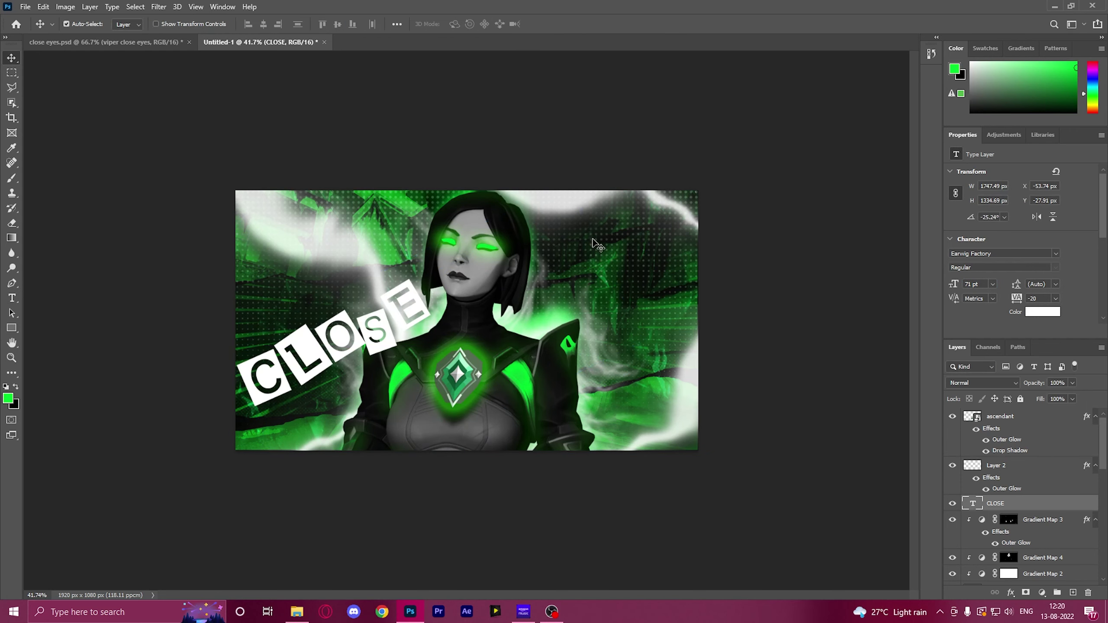
{"action": "key", "text": "ctrl+t"}
{"action": "left_click_drag", "start_coordinate": [675, 505], "coordinate": [662, 522]}
{"action": "key", "text": "Return"}
Duplicate the CLOSE text, change the copy to EYES, and place it on the opposite side of the character's head, near the canvas's upper edge
{"action": "left_click_drag", "start_coordinate": [242, 367], "coordinate": [375, 353], "text": "alt"}
{"action": "left_click", "coordinate": [12, 299]}
{"action": "double_click", "coordinate": [473, 317]}
{"action": "type", "text": "EYES"}
{"action": "left_click", "coordinate": [12, 58]}
{"action": "left_click_drag", "start_coordinate": [440, 339], "coordinate": [606, 259]}
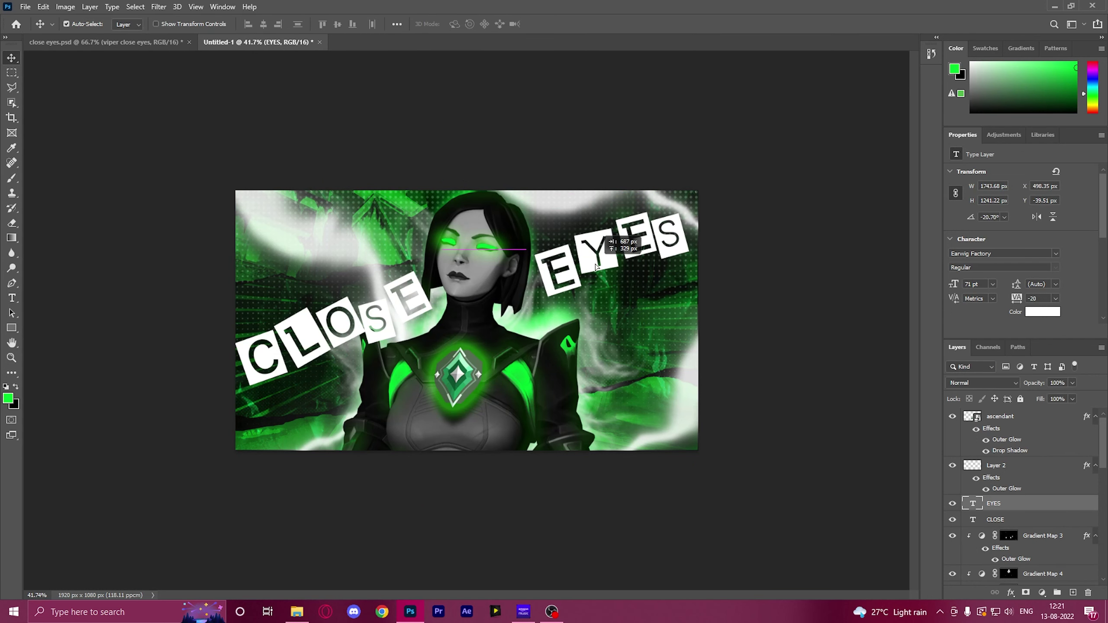
Nudge the word CLOSE slightly lower, select the word EYES, and review the finished composition and its layers
{"action": "left_click_drag", "start_coordinate": [344, 323], "coordinate": [343, 327]}
{"action": "left_click", "coordinate": [606, 258]}
{"action": "scroll", "coordinate": [528, 317], "scroll_direction": "up", "scroll_amount": 2}
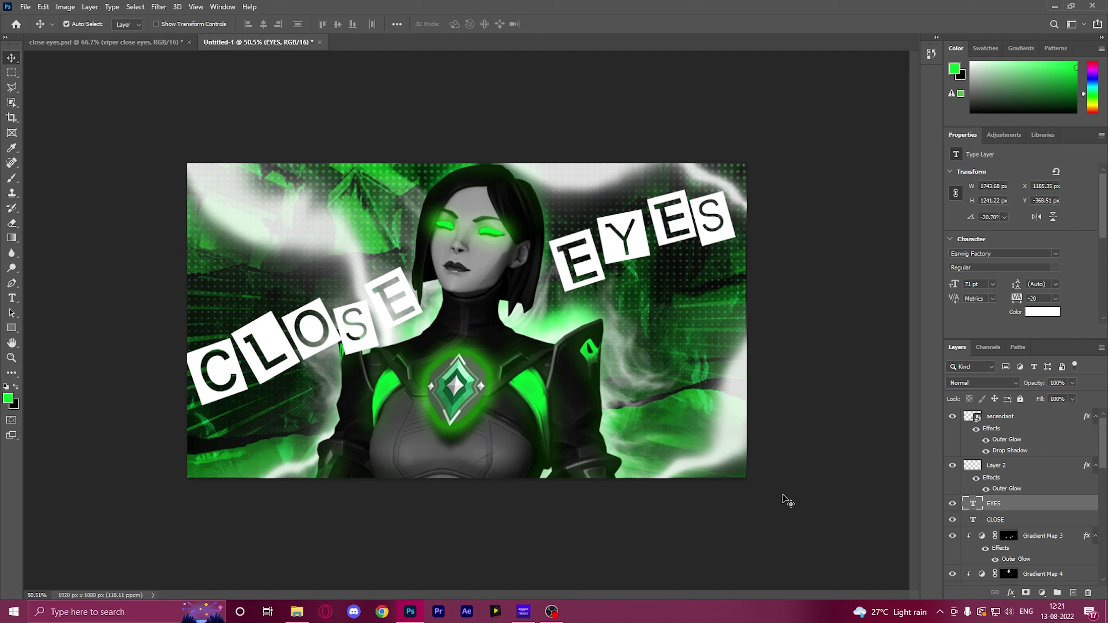
{"action": "scroll", "coordinate": [1006, 498], "scroll_direction": "down", "scroll_amount": 6}
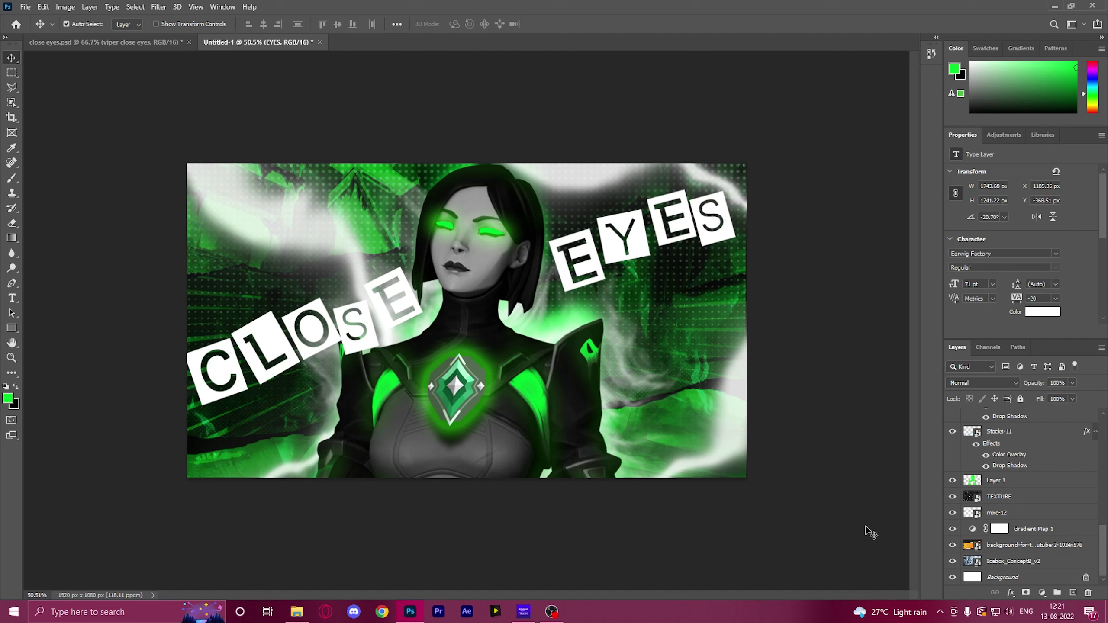
Open the Export As settings for the whole thumbnail and check its file size in PNG format
{"action": "left_click", "coordinate": [24, 6]}
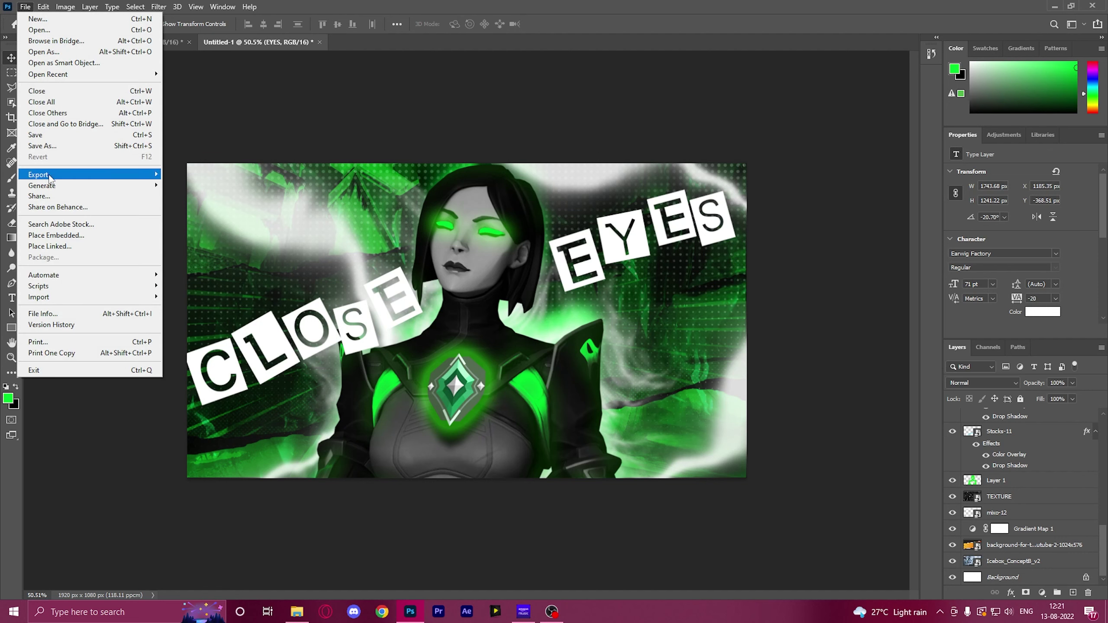
{"action": "mouse_move", "coordinate": [49, 176]}
{"action": "left_click", "coordinate": [239, 186]}
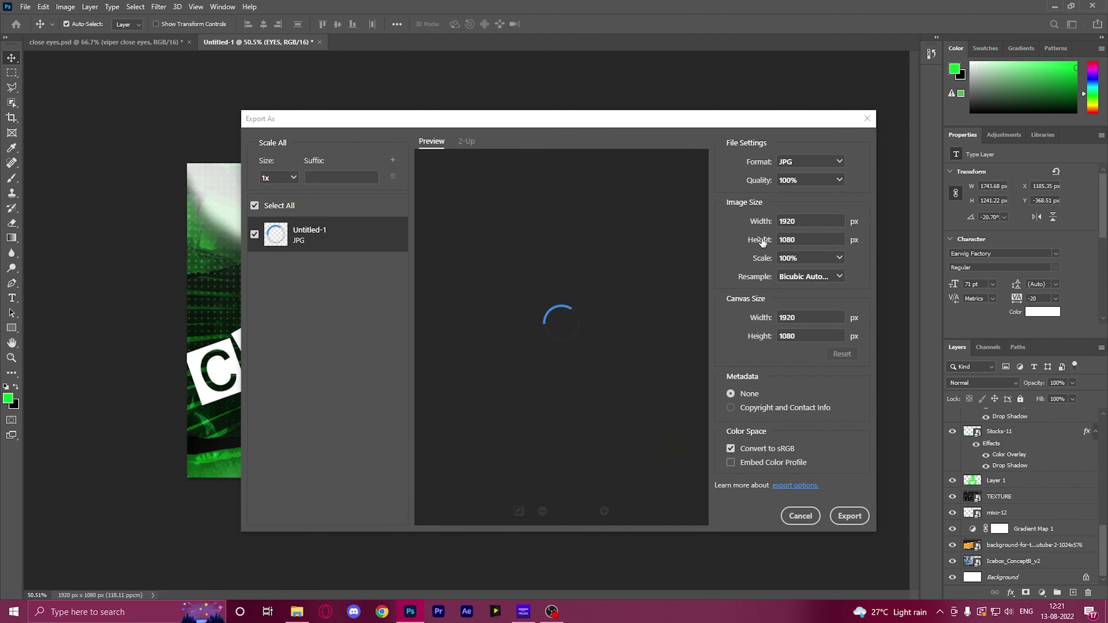
{"action": "left_click", "coordinate": [806, 161]}
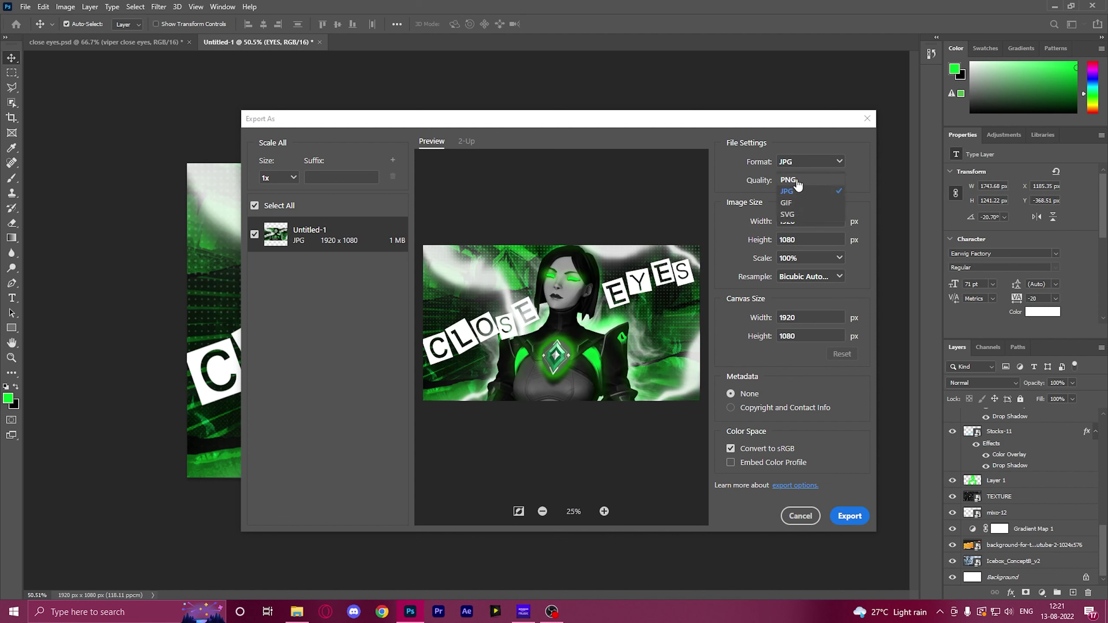
{"action": "left_click", "coordinate": [796, 181]}
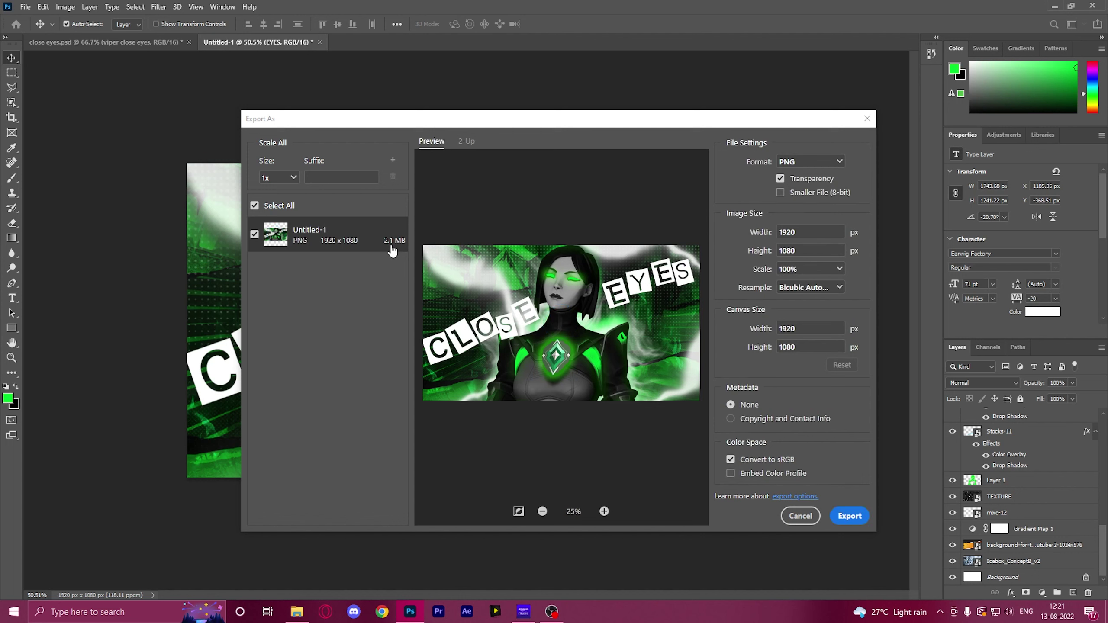
{"action": "left_click", "coordinate": [807, 162]}
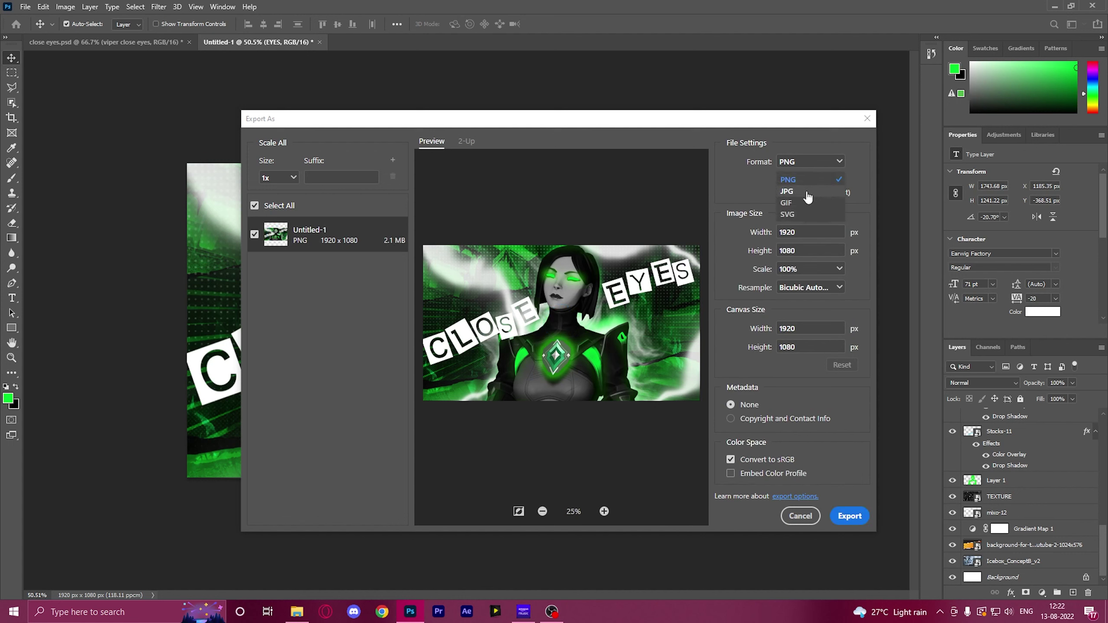
{"action": "left_click", "coordinate": [732, 187]}
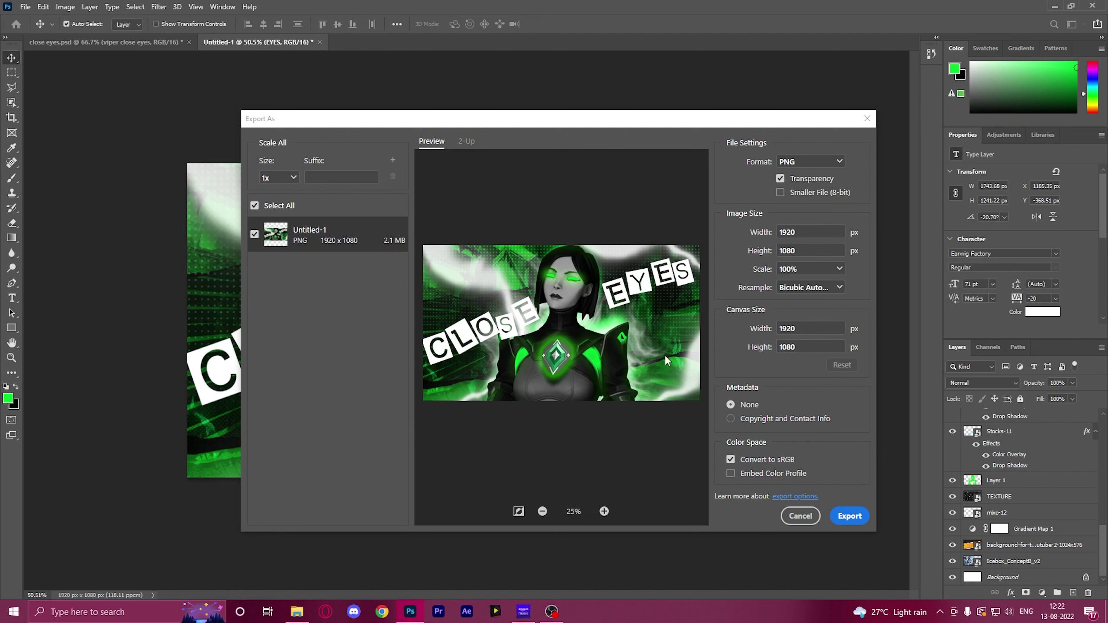
Set the export format to JPG and try to export the 1920 x 1080 thumbnail
{"action": "left_click", "coordinate": [803, 165]}
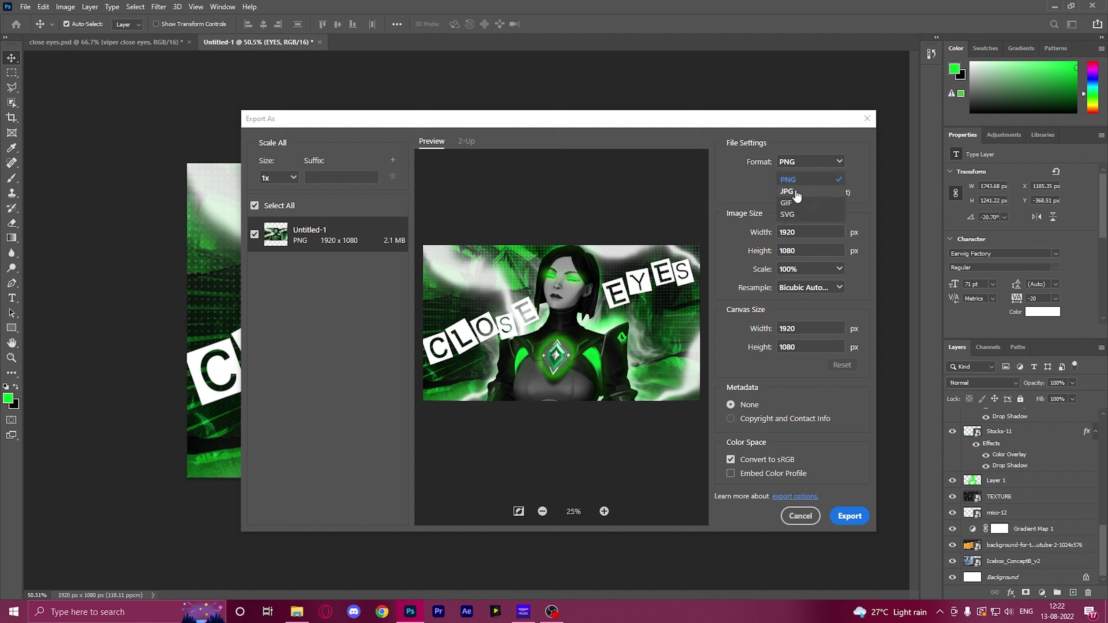
{"action": "left_click", "coordinate": [789, 185]}
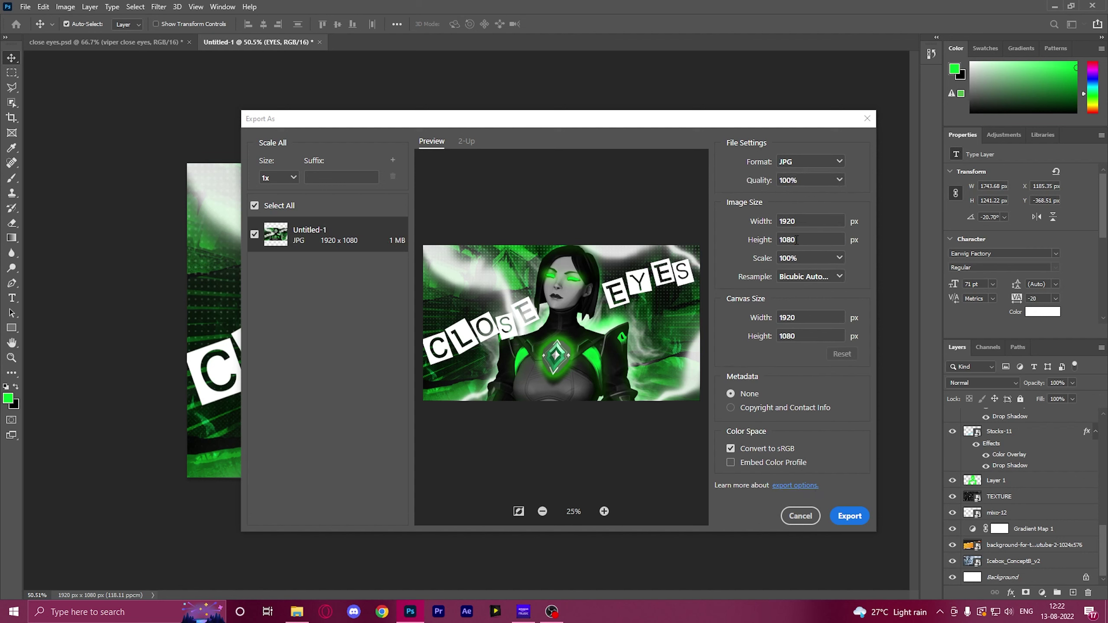
{"action": "left_click", "coordinate": [849, 517]}
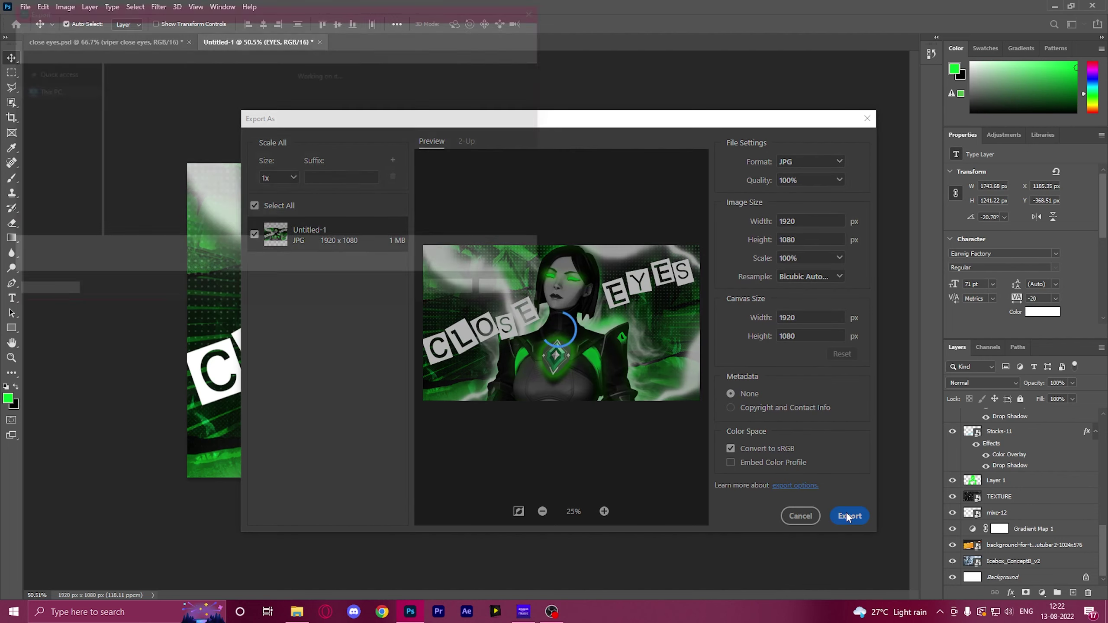
{"action": "left_click", "coordinate": [496, 293]}
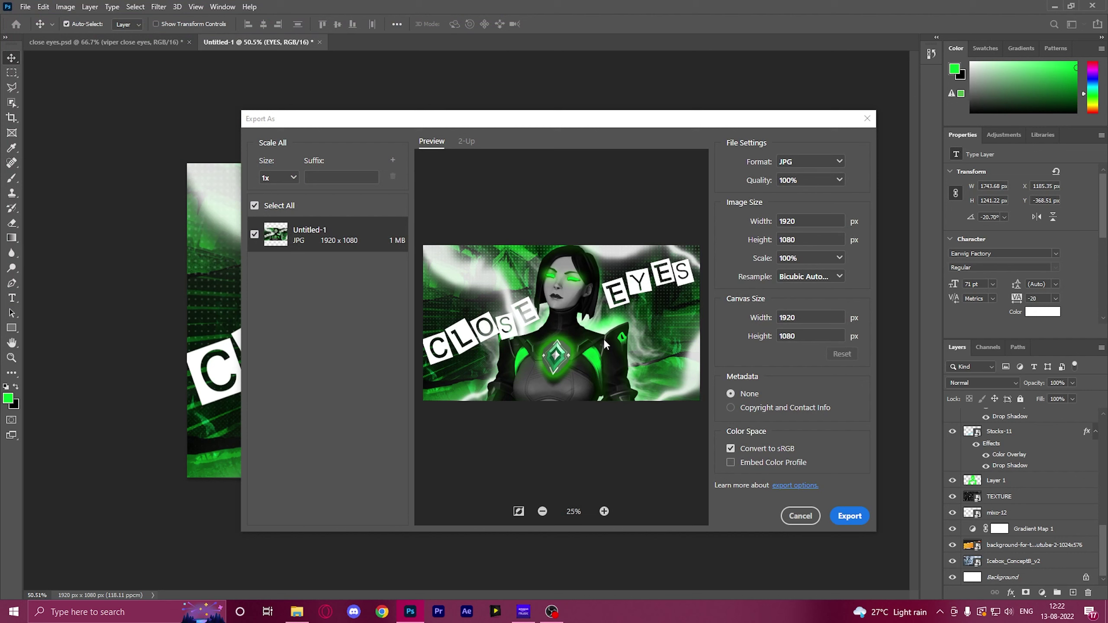